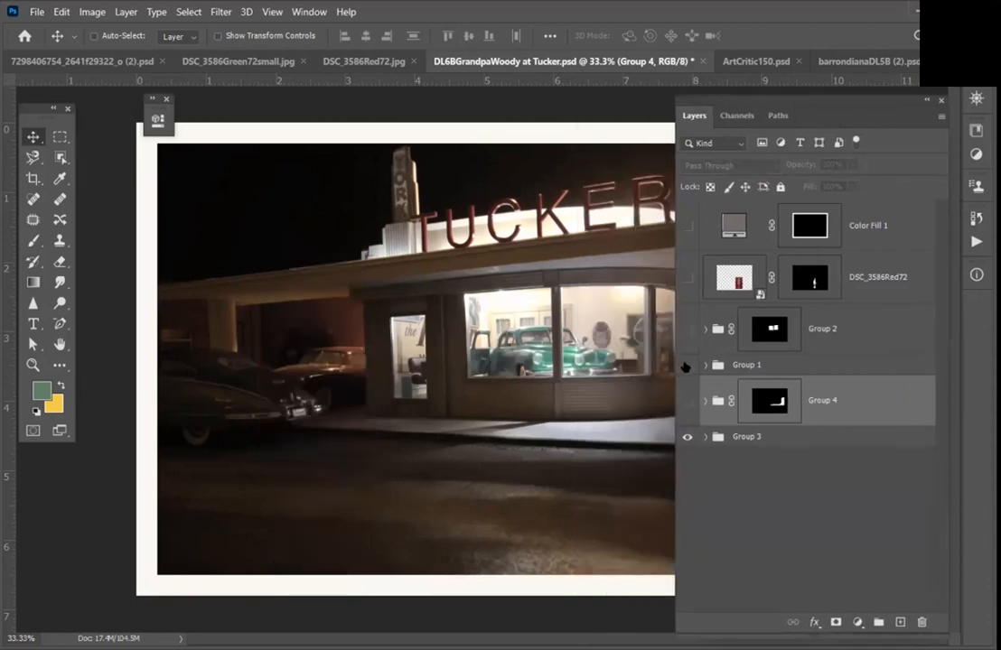
Step: Preview the large nutcracker in Group 1 and hide the group again
left_click(687, 365)
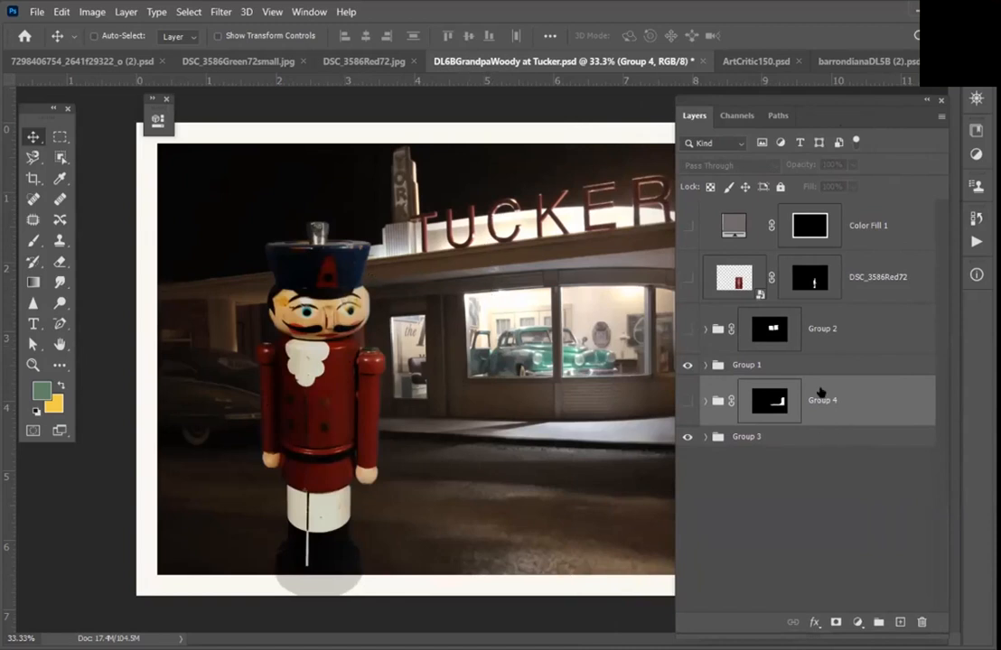
left_click(686, 365)
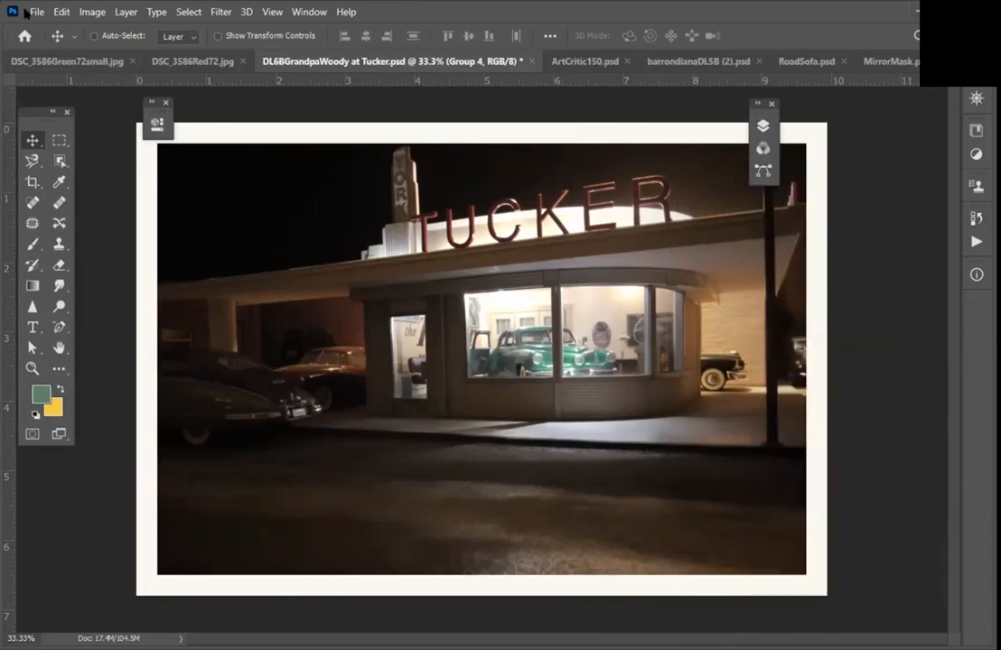
Step: Open WoodyPepper.jpg from the DL6B Samples folder and paste its whole image into DL6BGrandpaWoody at Tucker.psd
left_click(36, 13)
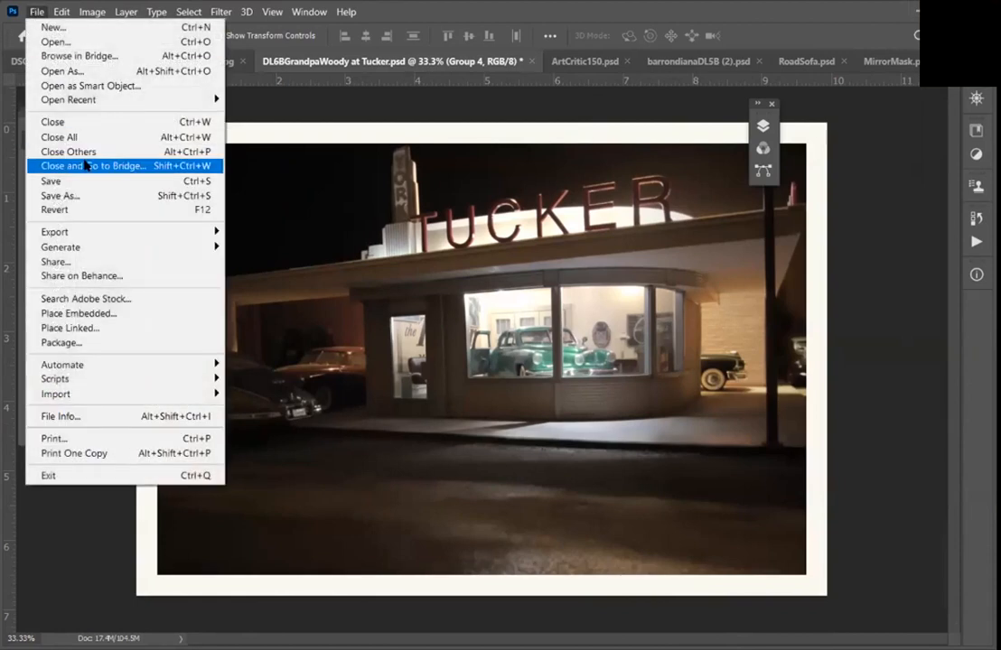
mouse_move(90, 255)
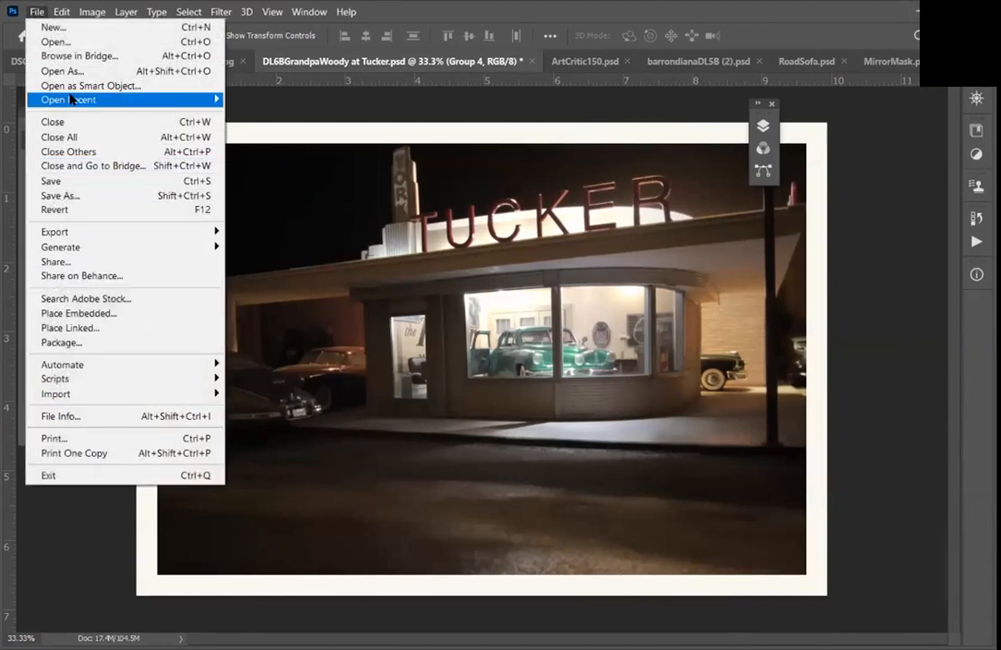
mouse_move(89, 97)
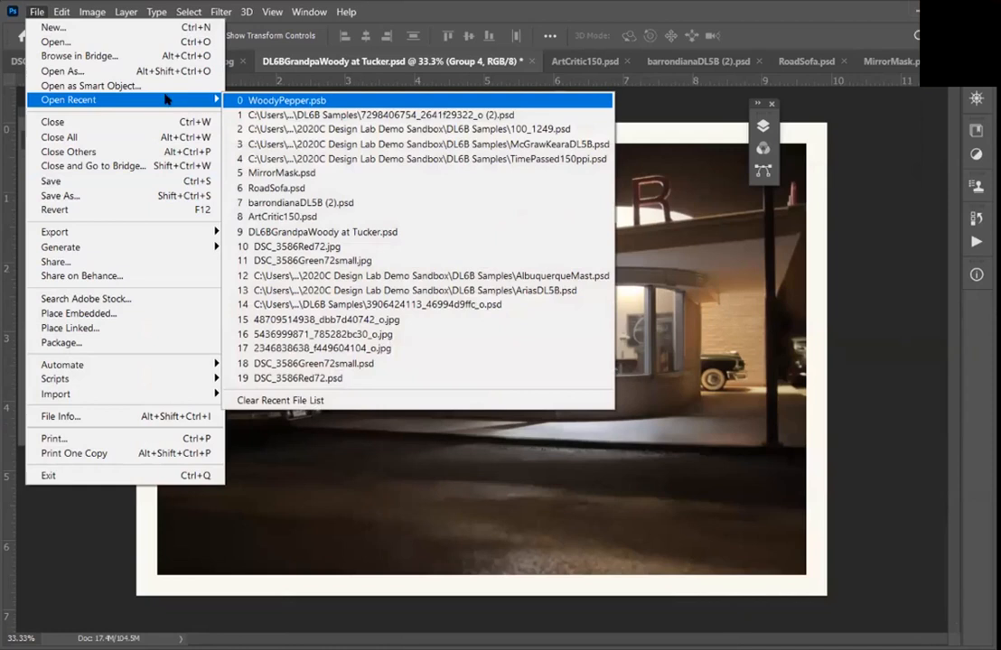
left_click(102, 69)
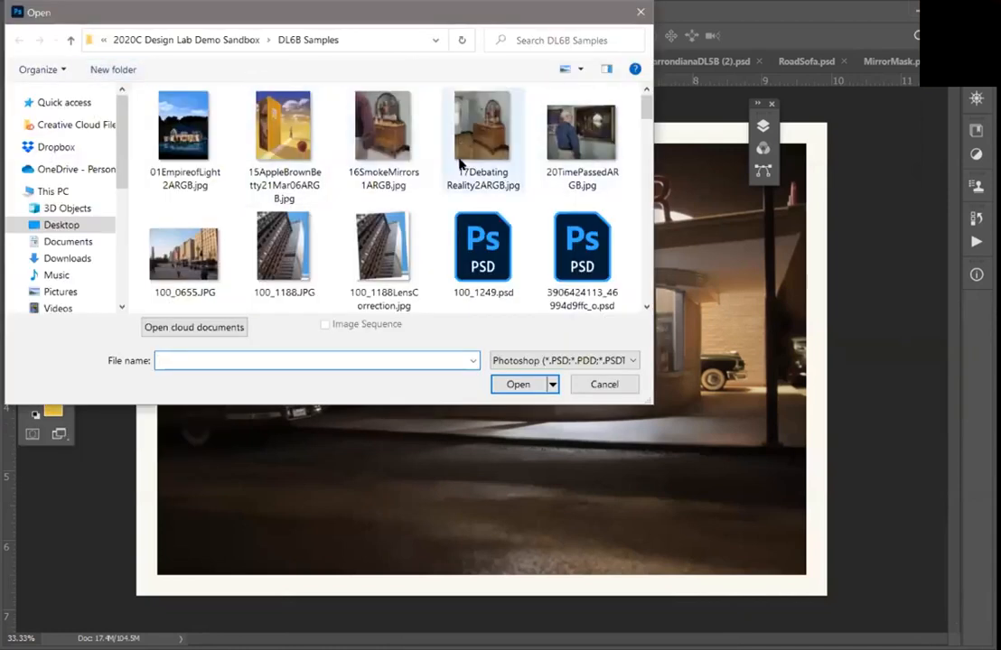
left_click_drag(648, 107, 606, 320)
double_click(283, 257)
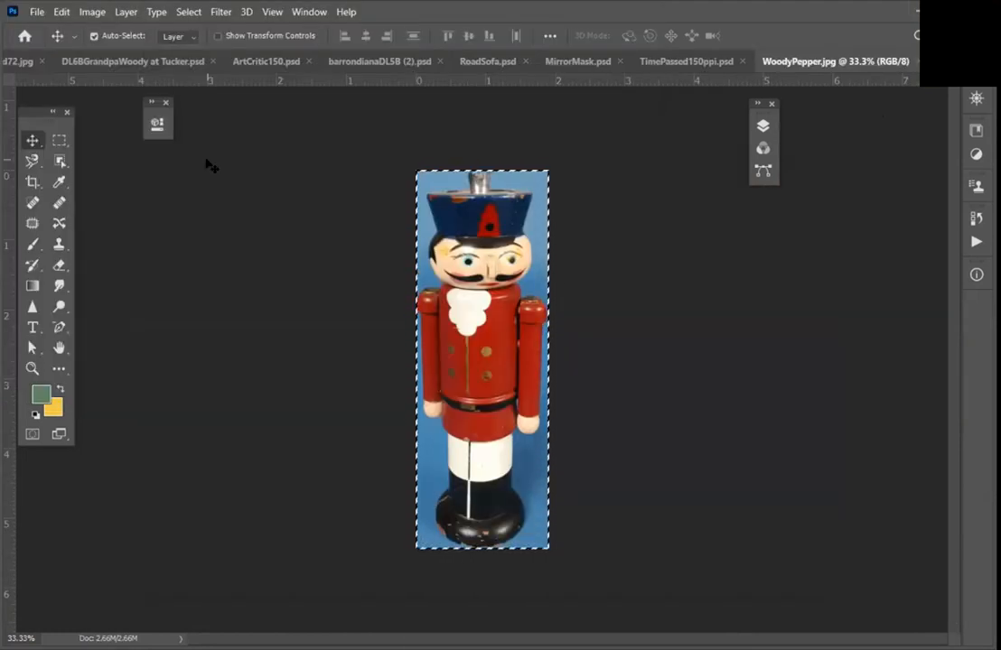
left_click(181, 61)
key("ctrl+v")
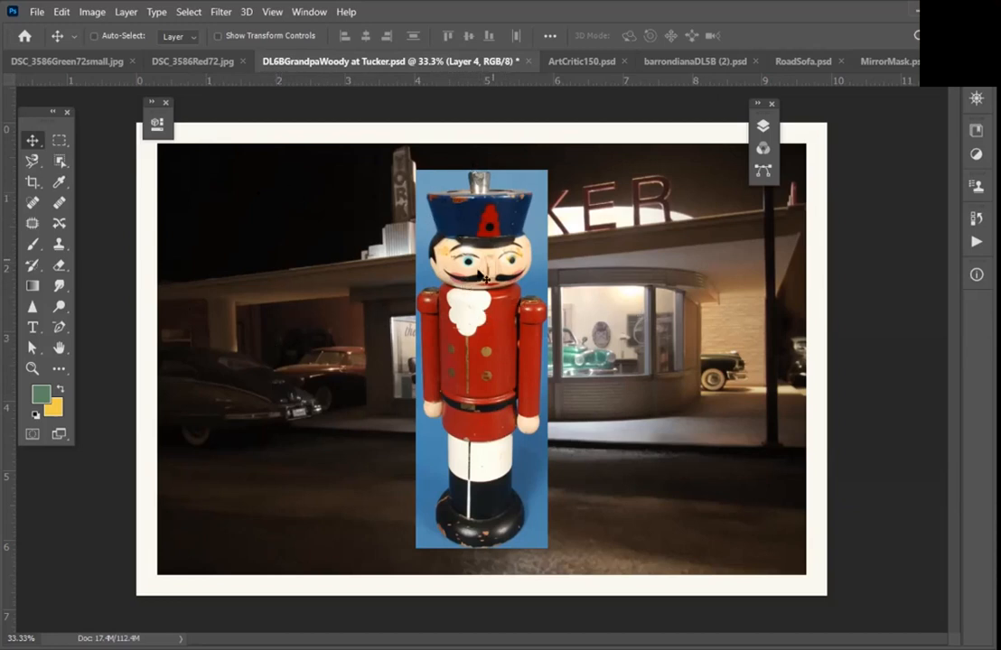
Step: Try scaling the pasted nutcracker down to 55.51% and back up to 271.60%, and inspect its quality up close
key("ctrl+t")
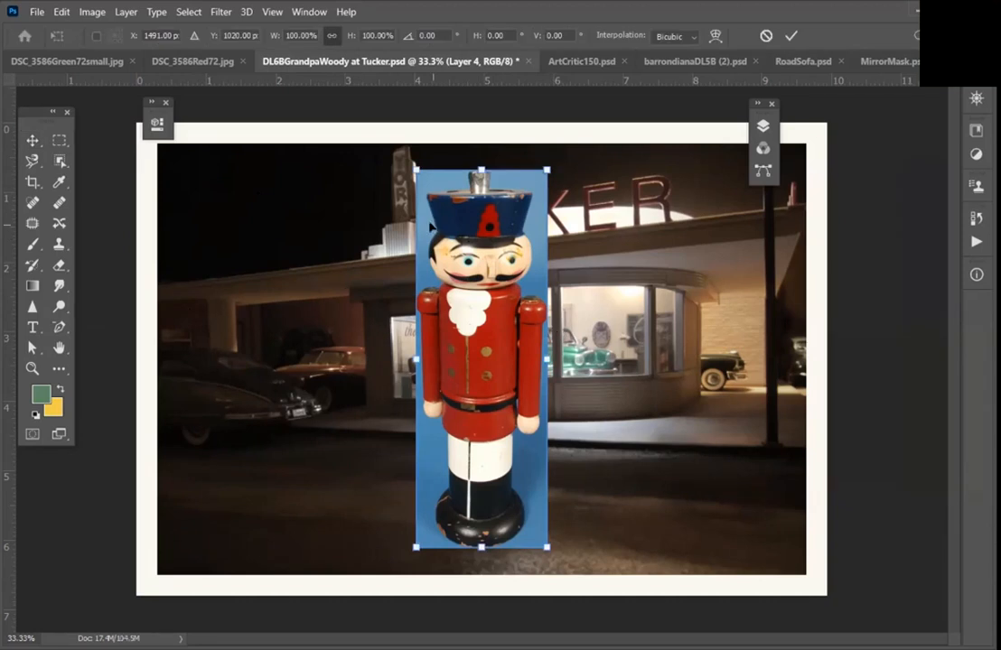
left_click_drag(416, 169, 464, 338)
left_click_drag(513, 450, 489, 463)
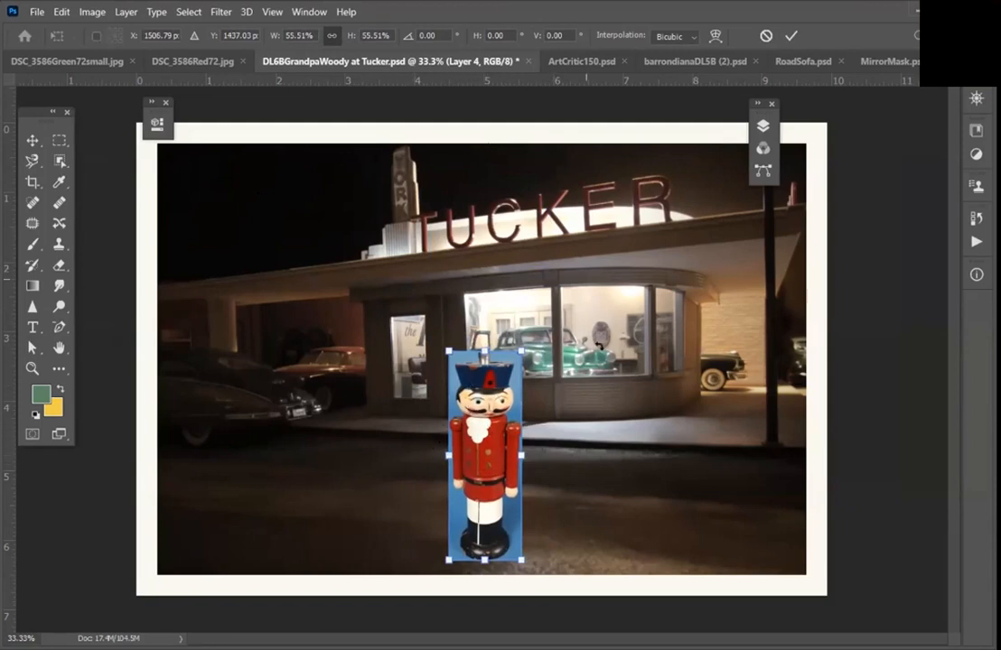
left_click_drag(443, 344, 199, 39)
left_click_drag(392, 227, 470, 408)
left_click_drag(400, 267, 252, 166)
left_click_drag(394, 256, 440, 401)
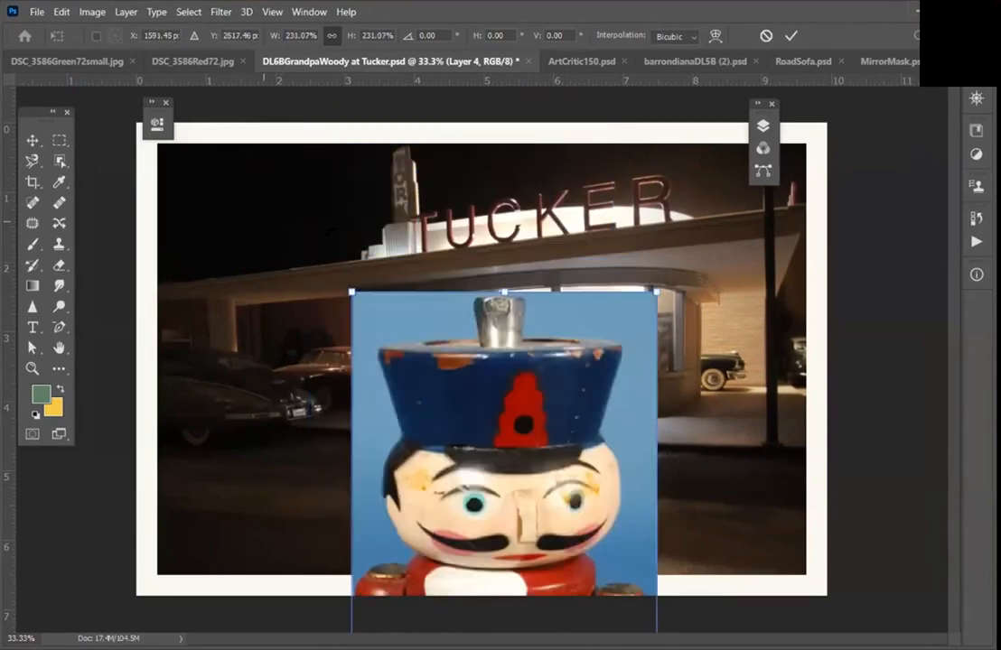
key("Return")
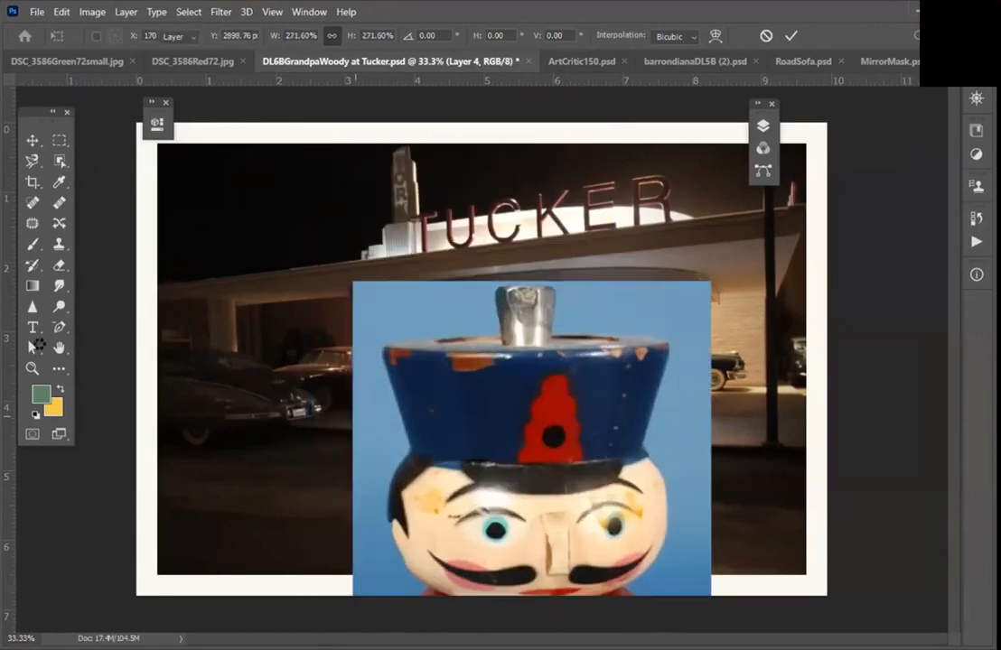
left_click(33, 368)
double_click(472, 228)
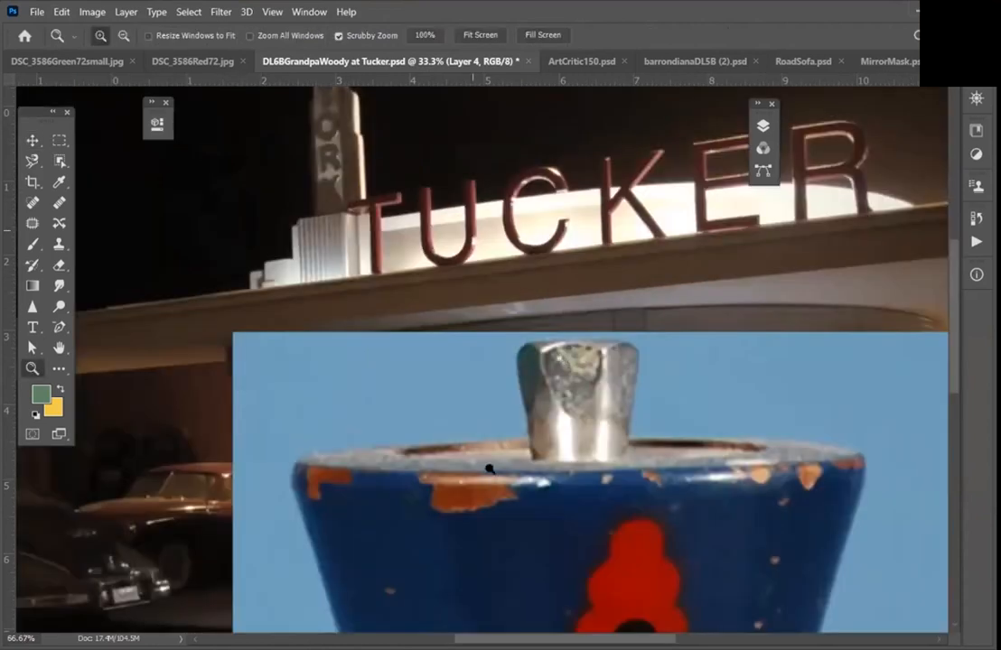
key("ctrl+0")
Step: Undo the nutcracker's scaling and hide its layer
left_click(32, 141)
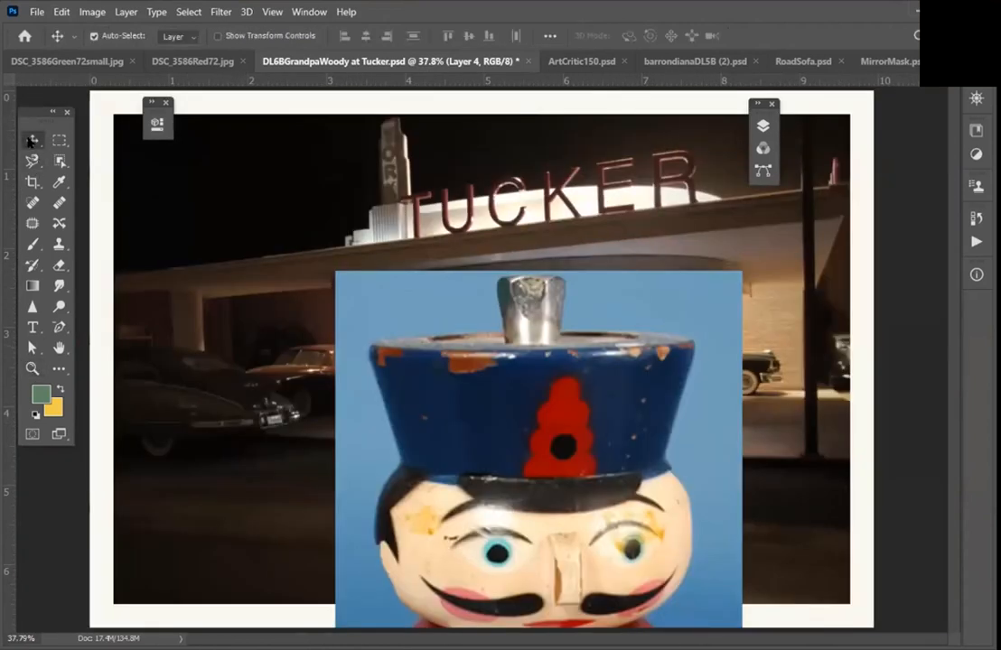
left_click(94, 36)
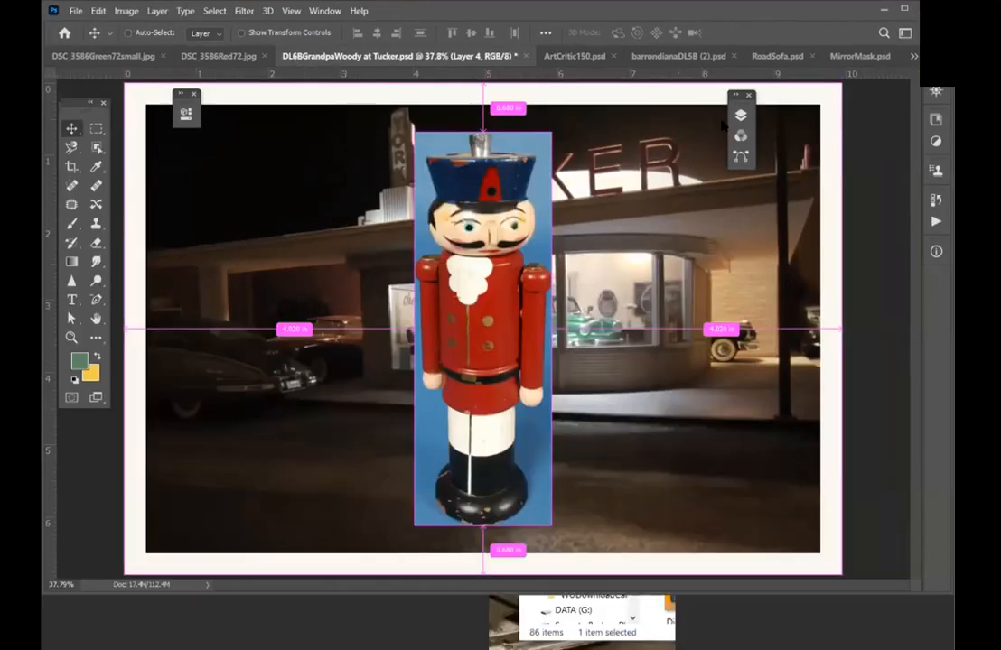
key("Return")
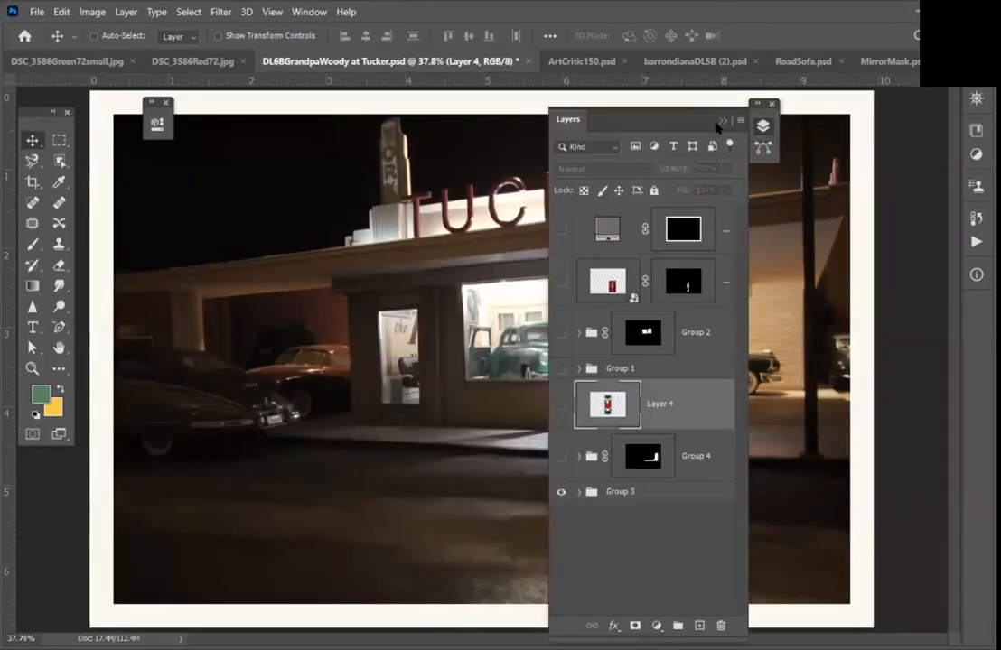
Step: Place the DSC_3586 mannequin photo as a smart object and shift it slightly toward the canvas's lower left
left_click(721, 122)
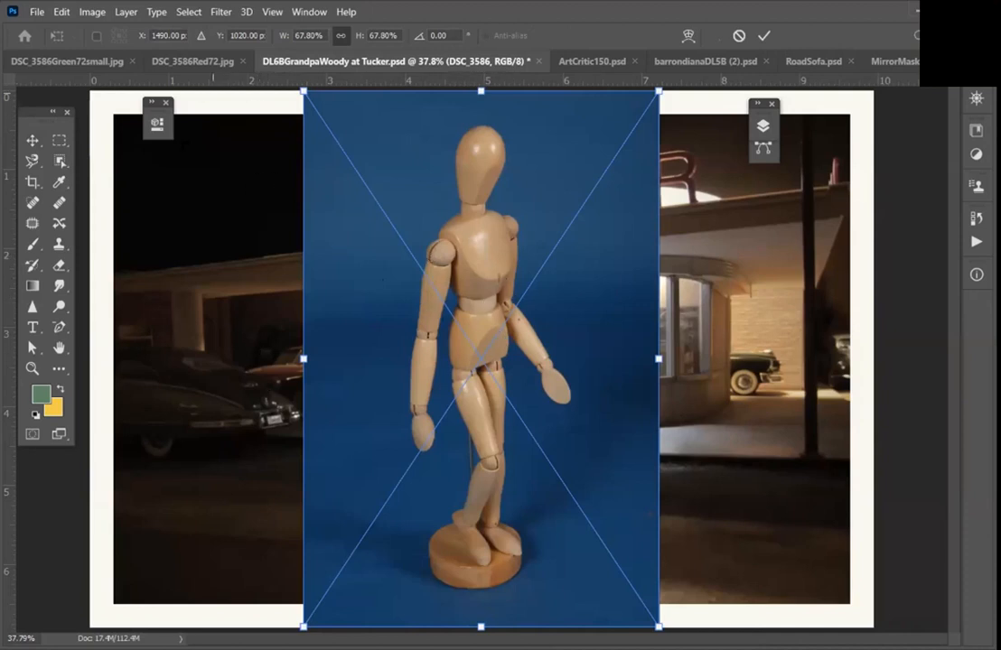
left_click_drag(392, 283, 379, 286)
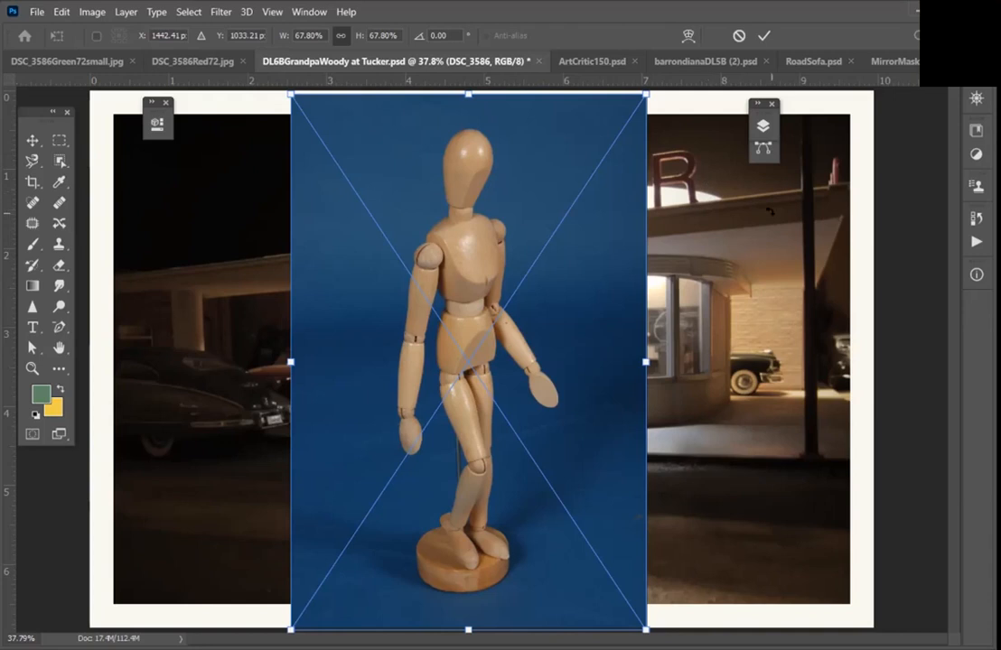
key("Return")
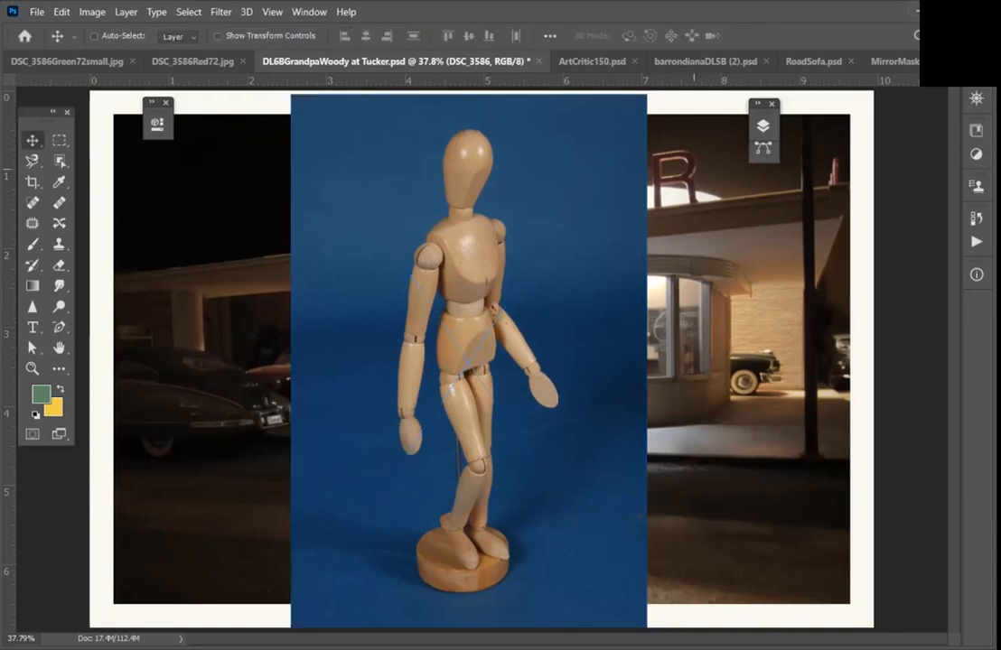
Step: Open the source image of the DSC_3586 smart object and check its dimensions and resolution
left_click(763, 126)
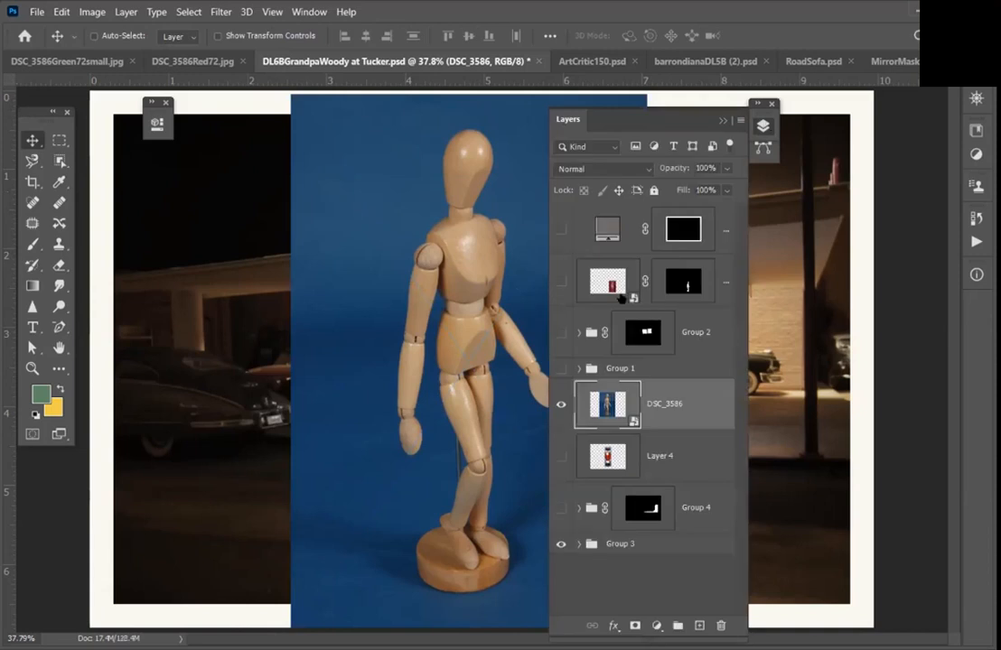
double_click(632, 423)
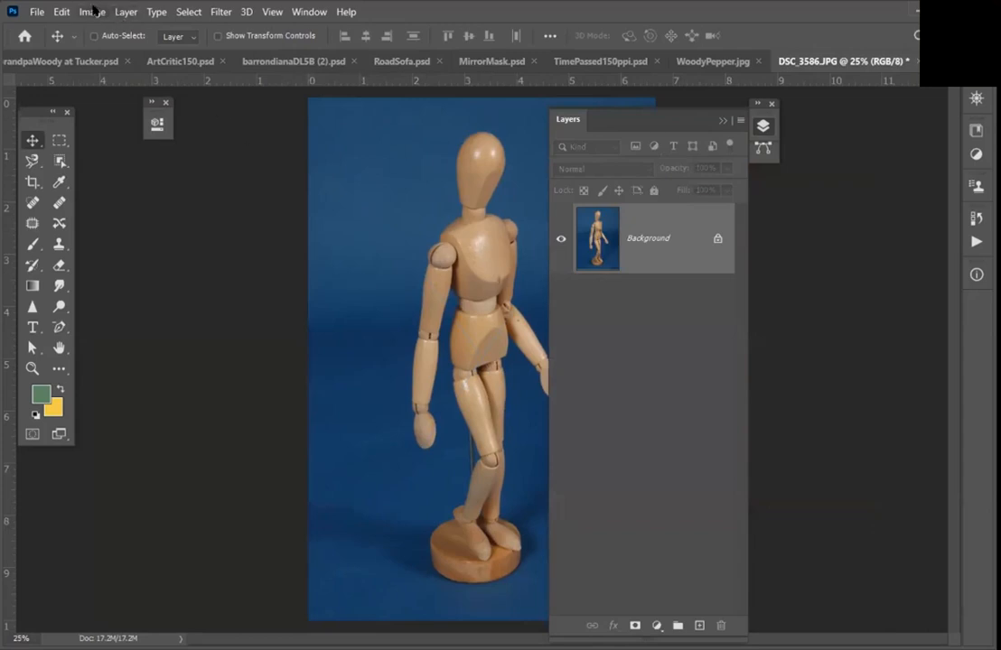
key("ctrl+alt+i")
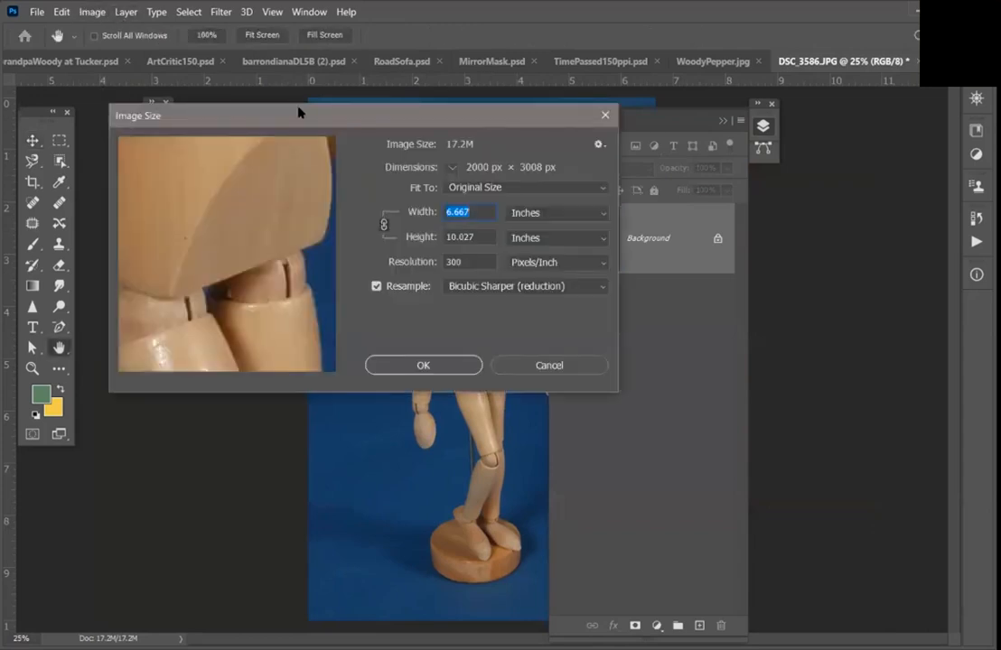
double_click(468, 236)
double_click(460, 261)
left_click(470, 368)
key("z")
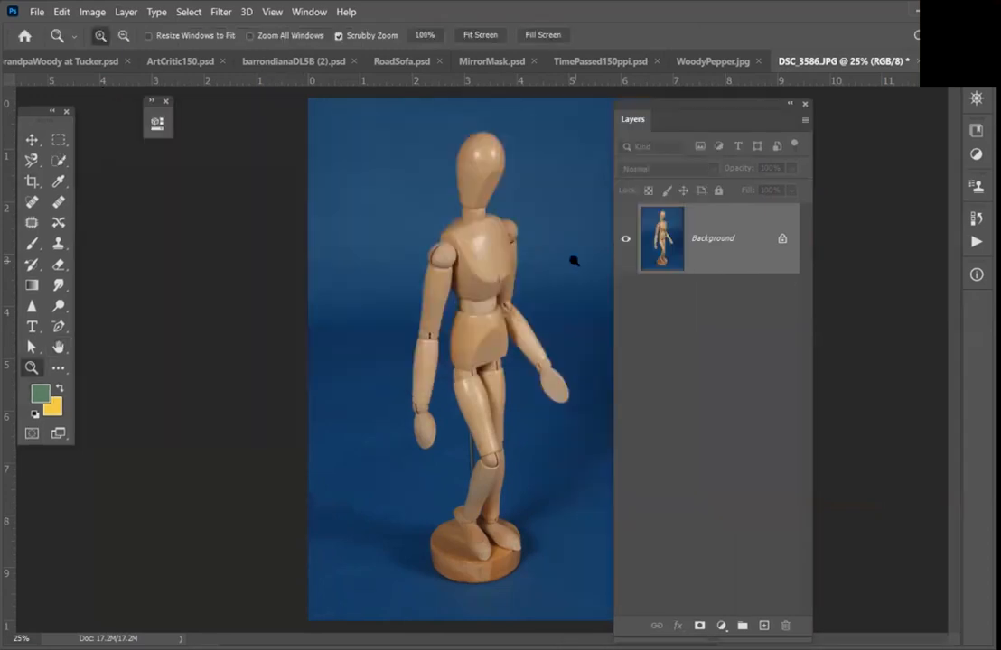
left_click_drag(407, 252, 541, 309)
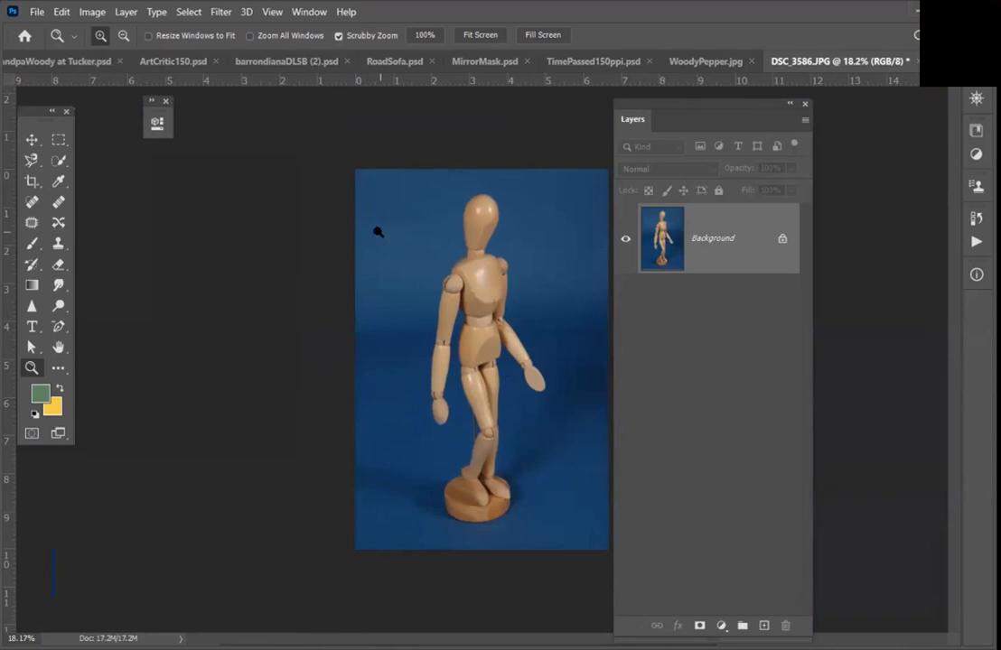
Step: Return to DL6BGrandpaWoody at Tucker.psd and select the mannequin with the Object Selection tool in Rectangle mode
key("ctrl+Tab")
key("ctrl+Tab")
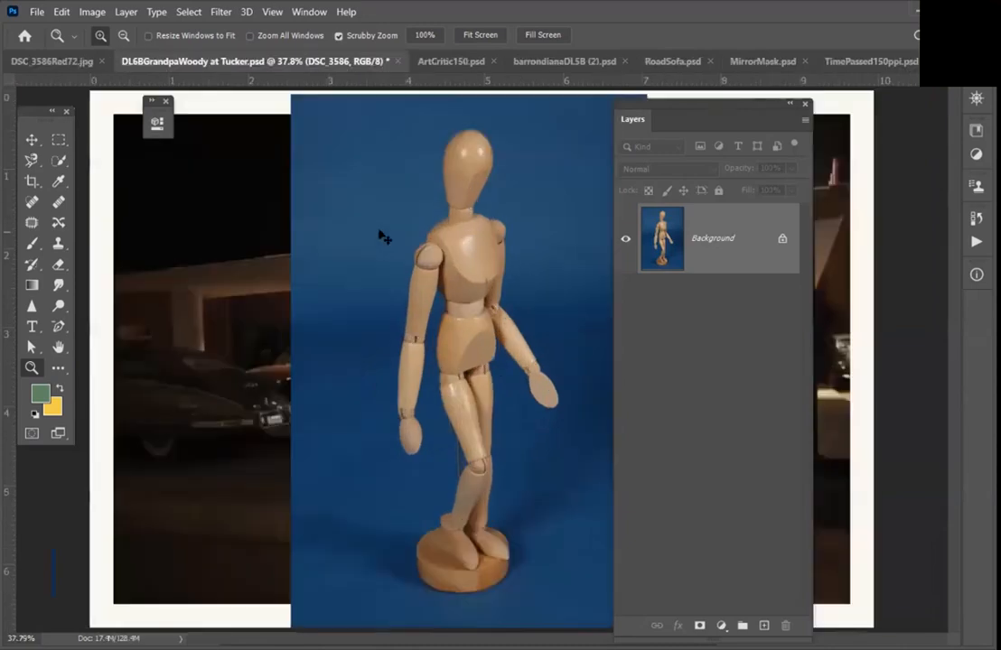
left_click_drag(714, 104, 809, 100)
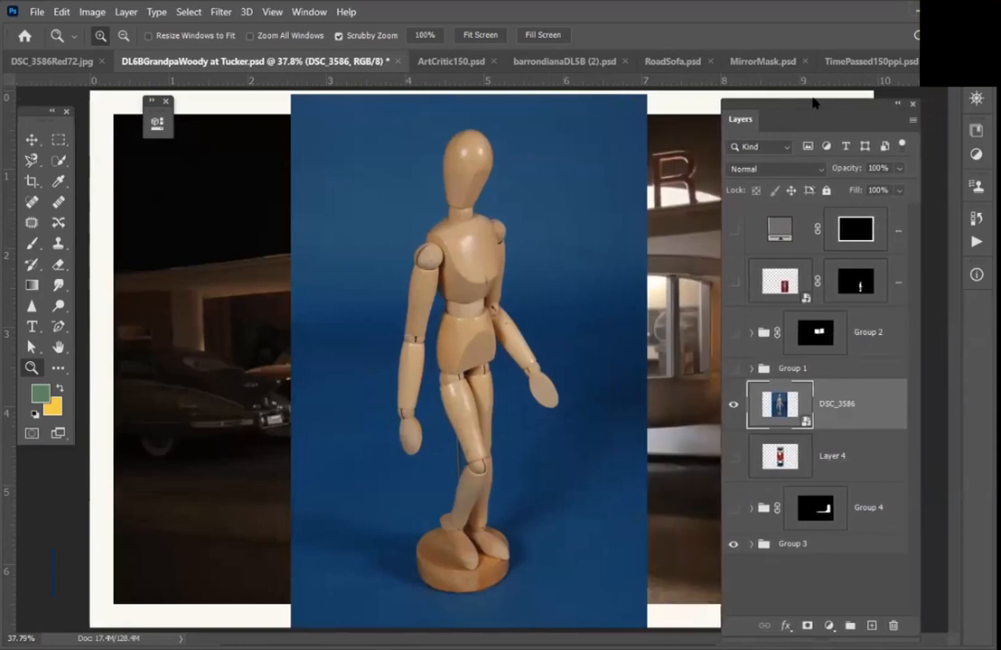
key("w")
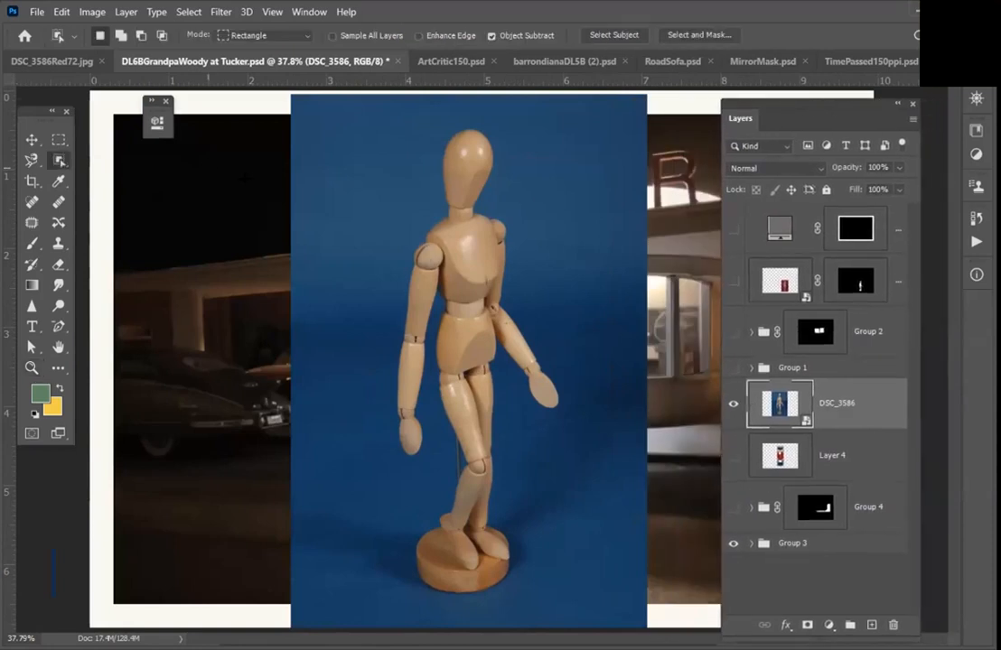
left_click_drag(352, 105, 606, 609)
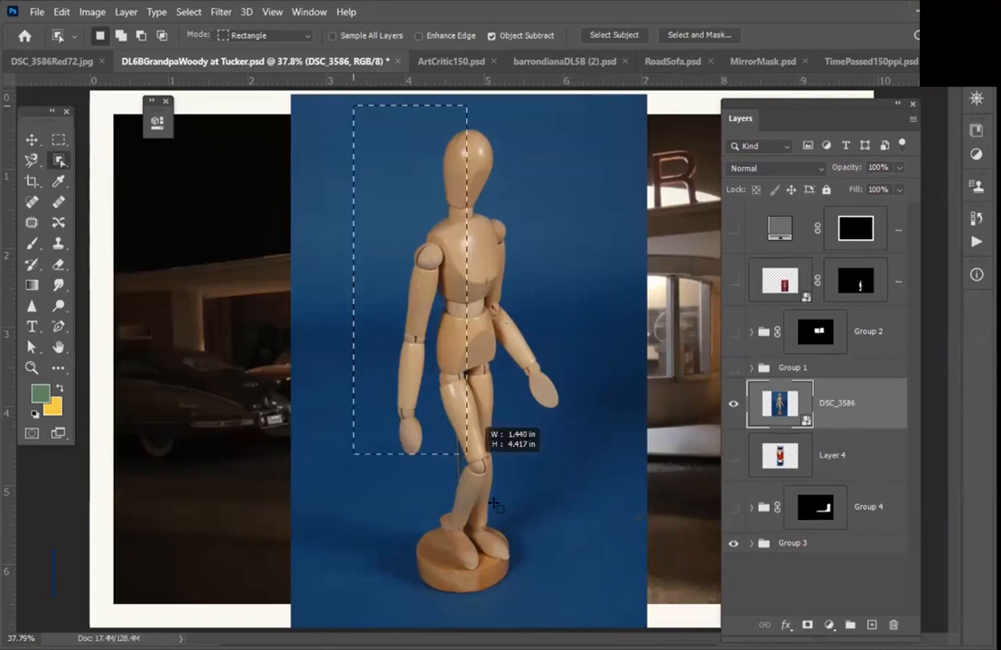
left_click_drag(596, 558, 598, 560)
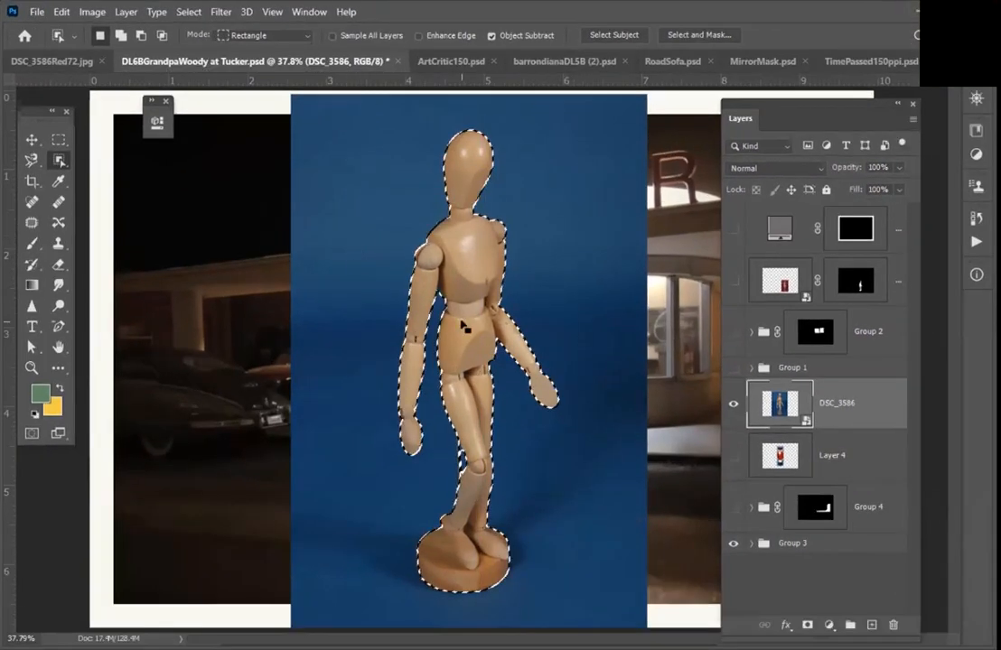
Step: Remove the support rod and the blue gap beside the knee from the mannequin selection with the Quick Selection tool
key("z")
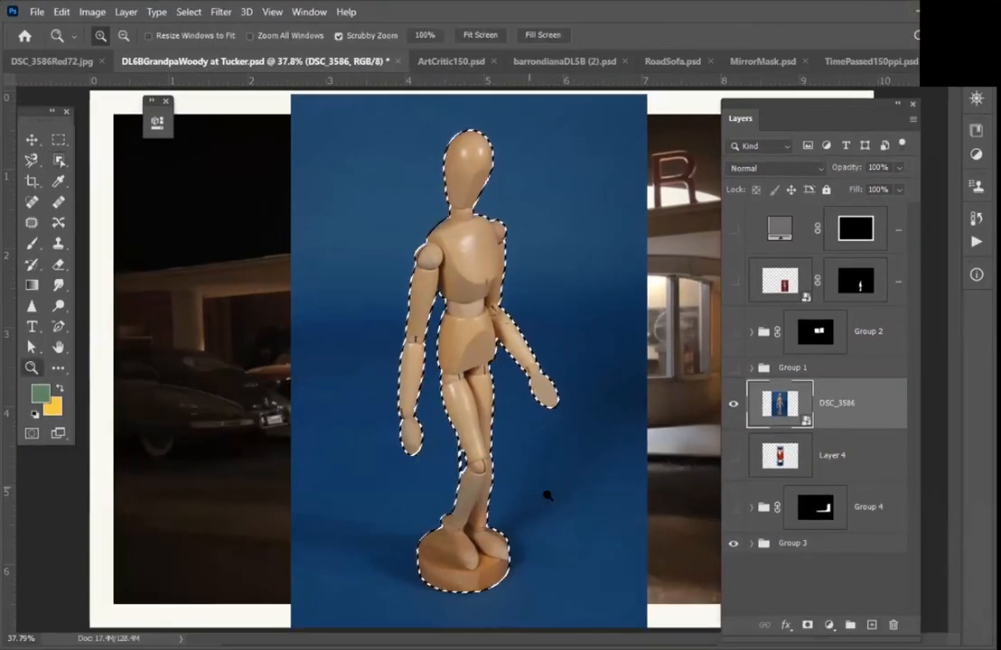
left_click_drag(440, 467, 505, 524)
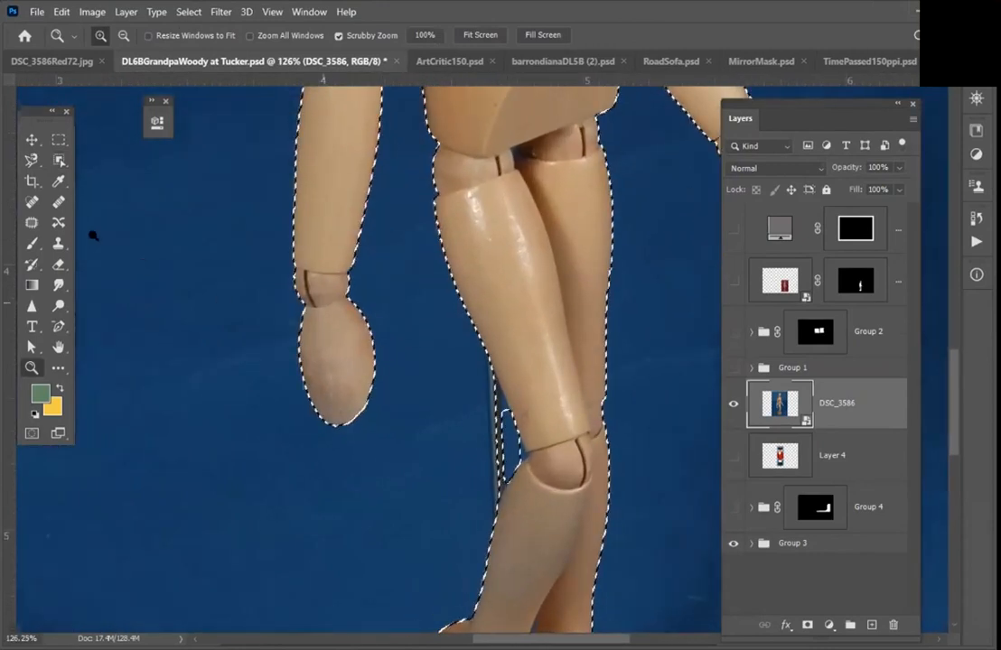
left_click(59, 160)
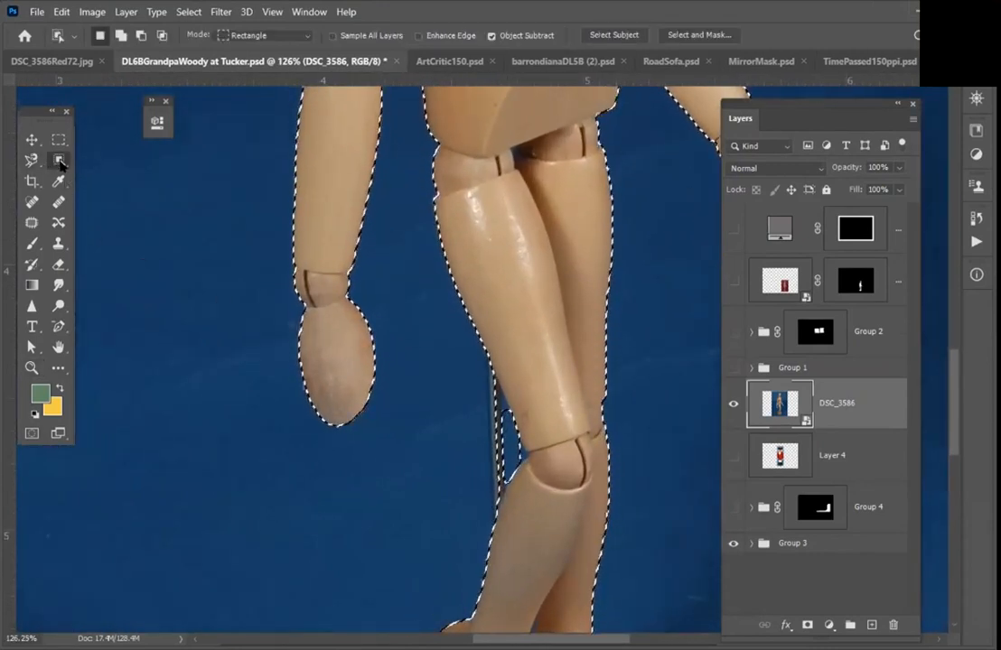
right_click(59, 161)
left_click(94, 178)
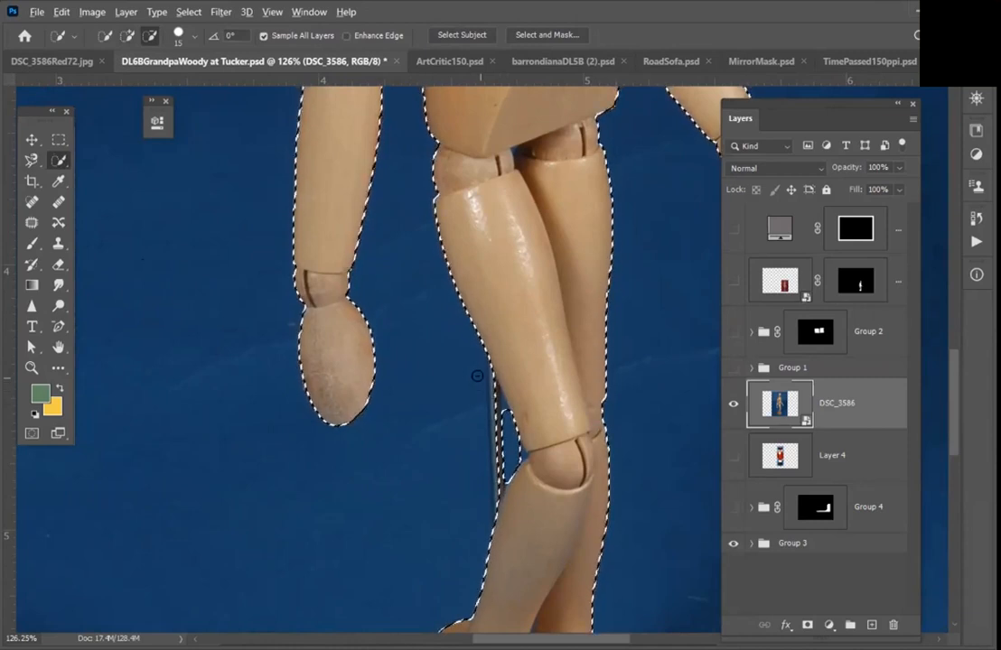
left_click_drag(498, 421, 492, 504)
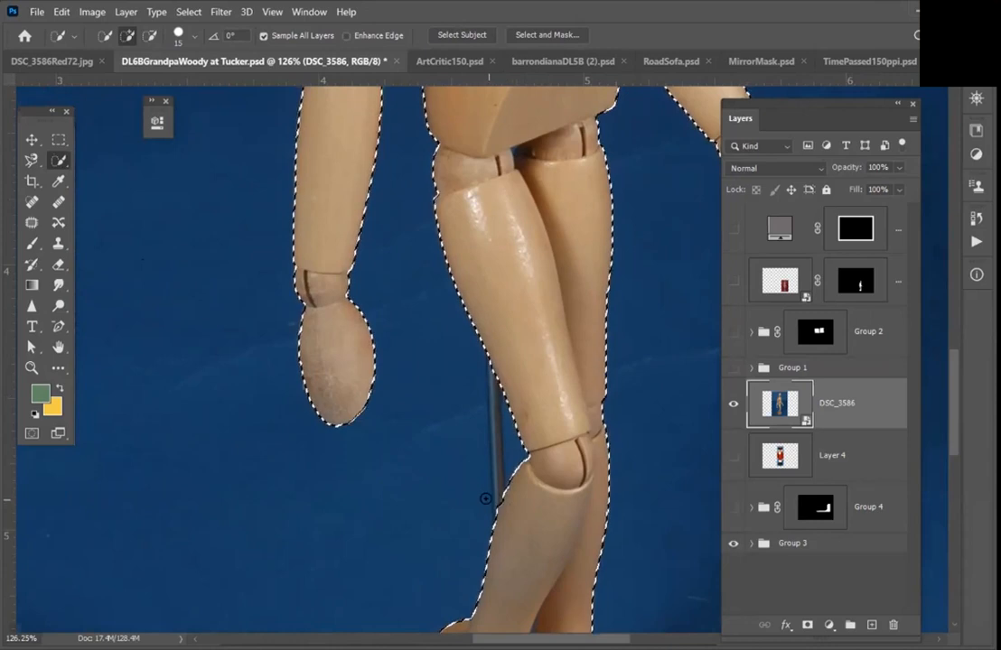
key("ctrl+0")
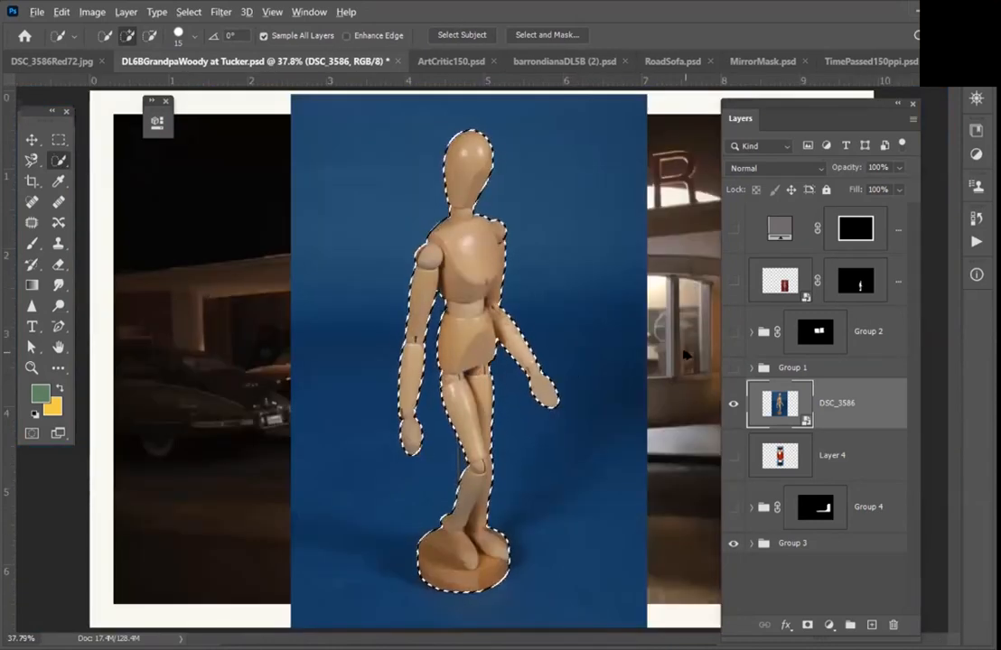
Step: Refine the mannequin selection with Smart Radius, radius 1 px, feather 1.0 px and shift edge -30%, and mask the DSC_3586 layer with it
key("alt+ctrl+r")
key("Return")
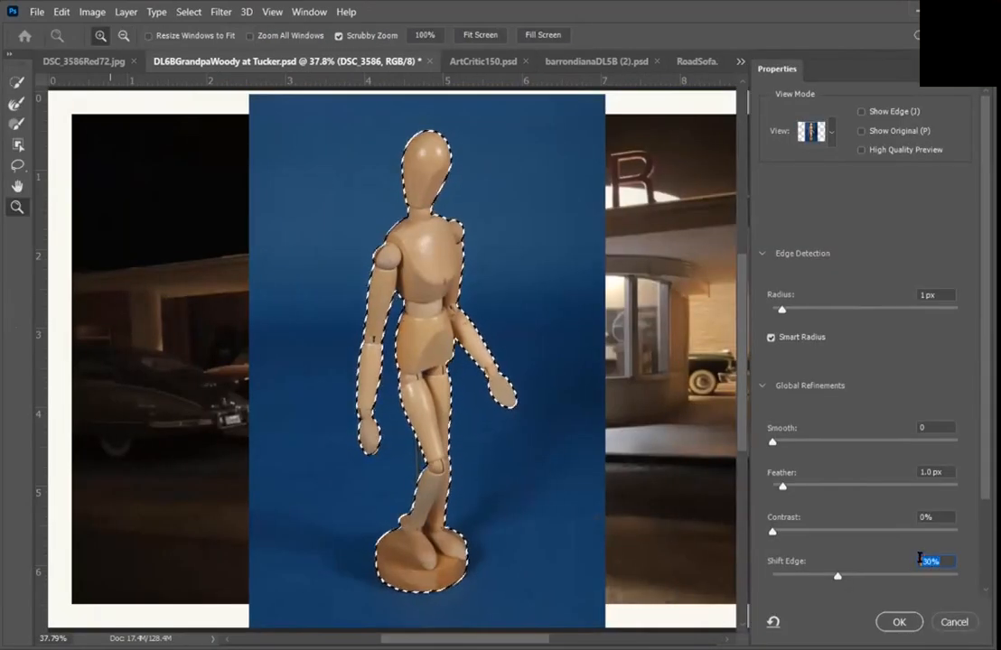
left_click(929, 294)
left_click(935, 473)
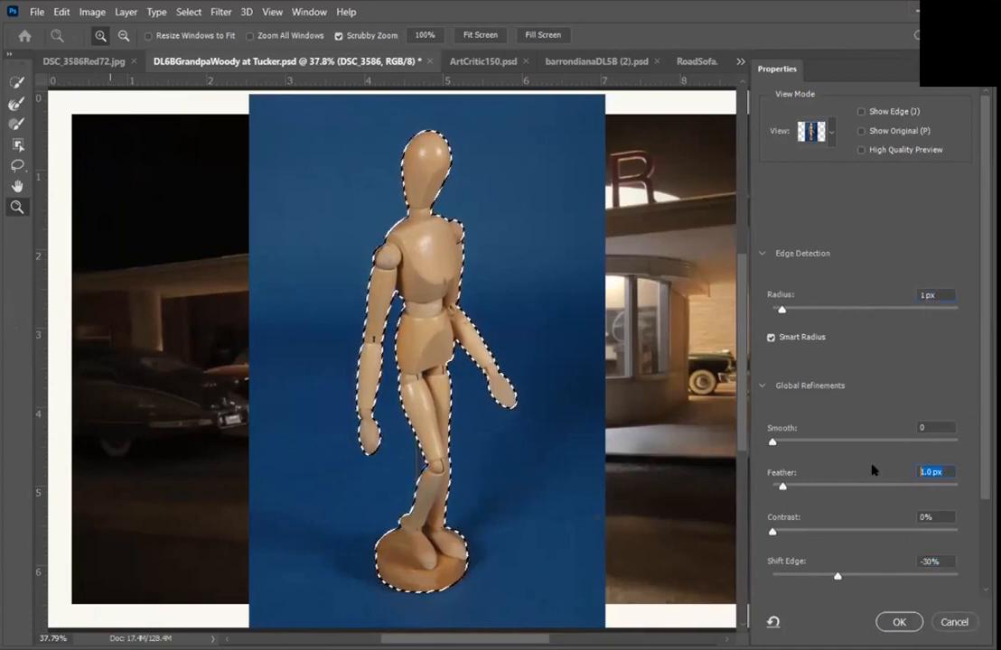
left_click(931, 294)
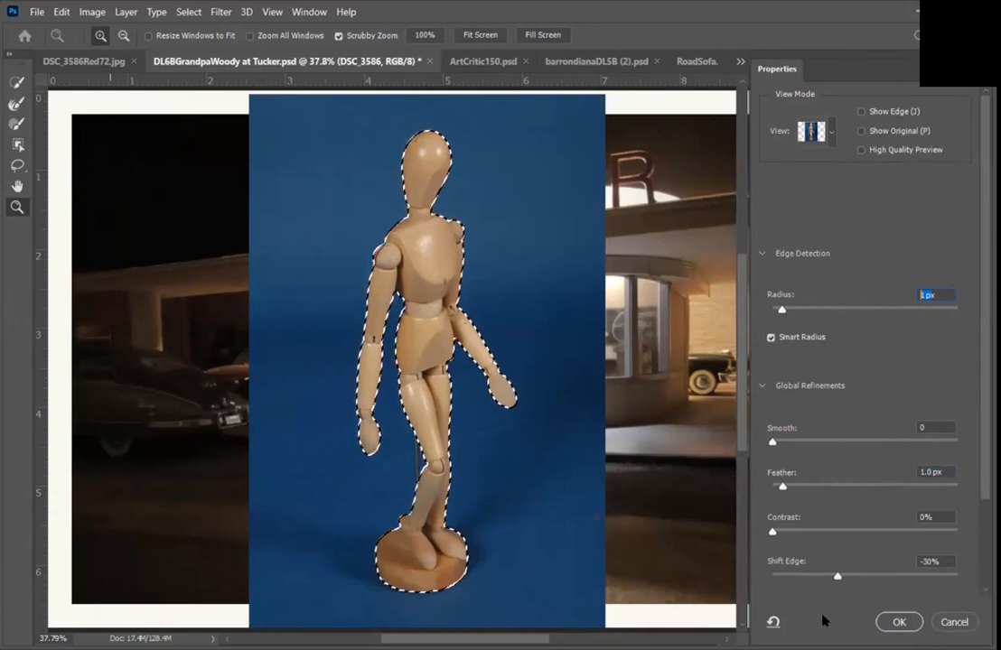
left_click(898, 622)
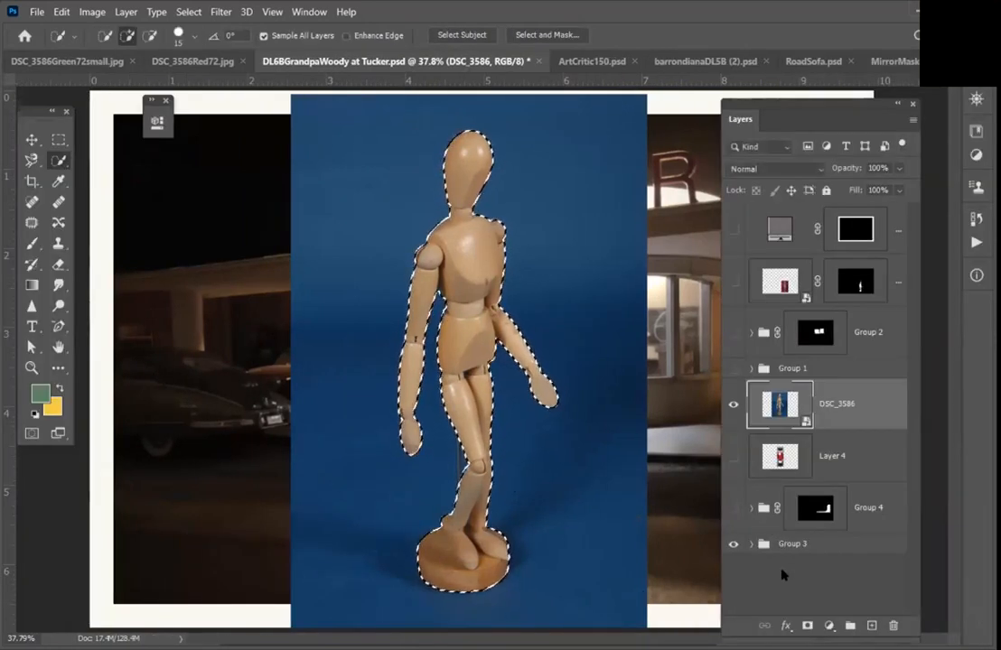
left_click(807, 626)
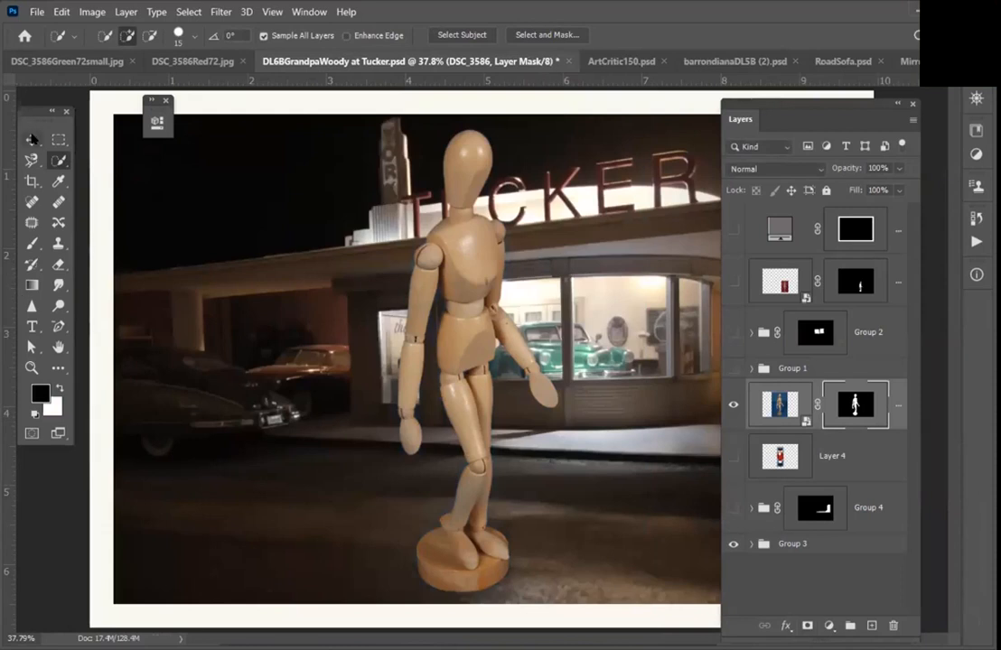
Step: Scale the masked DSC_3586 mannequin down slightly and reposition it in the Tucker scene
key("ctrl+t")
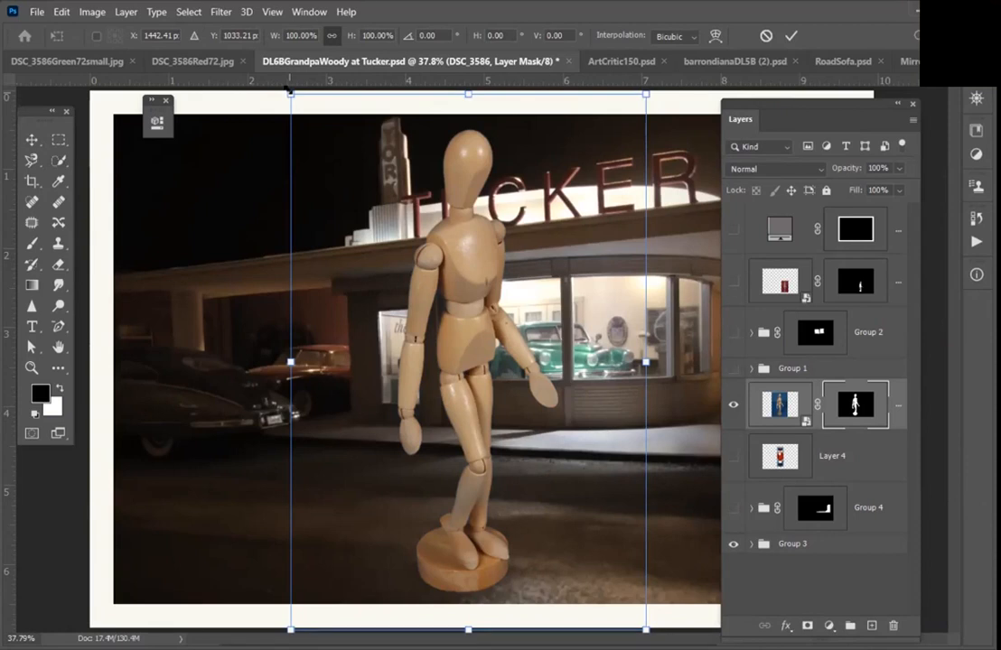
left_click_drag(289, 90, 430, 227)
left_click_drag(420, 216, 341, 153)
left_click_drag(615, 402, 586, 372)
key("Return")
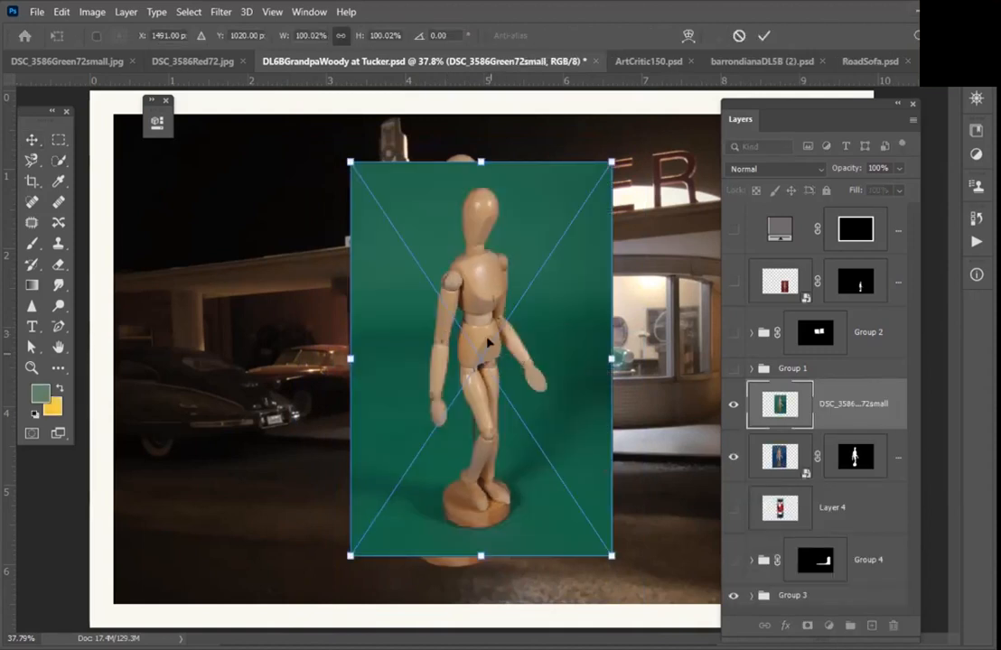
Step: Place DSC_3586Green72small as a smart object and check its source image's dimensions and resolution
key("Return")
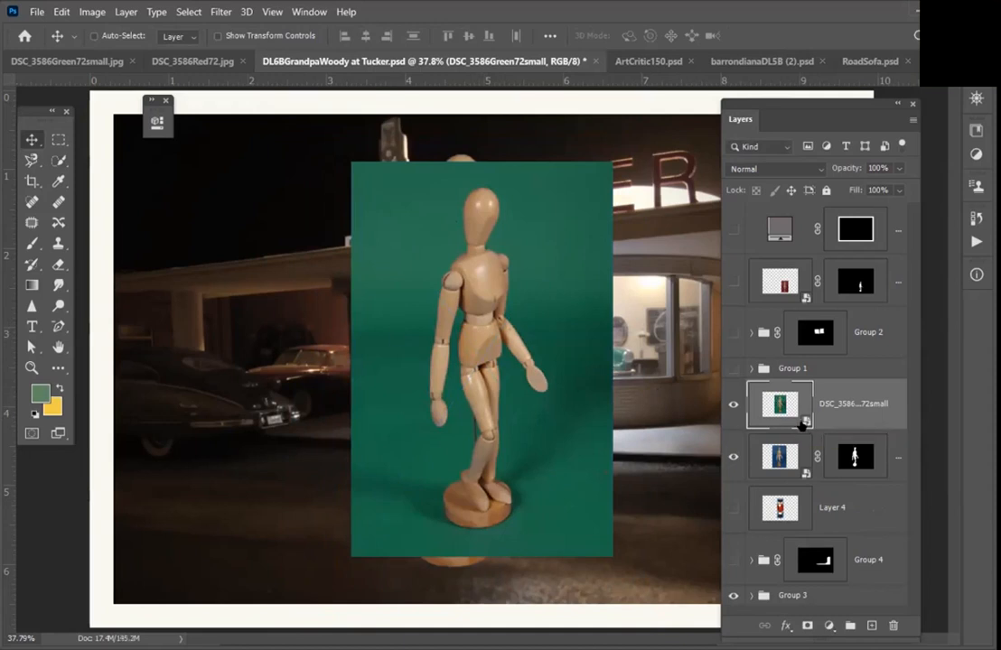
double_click(800, 424)
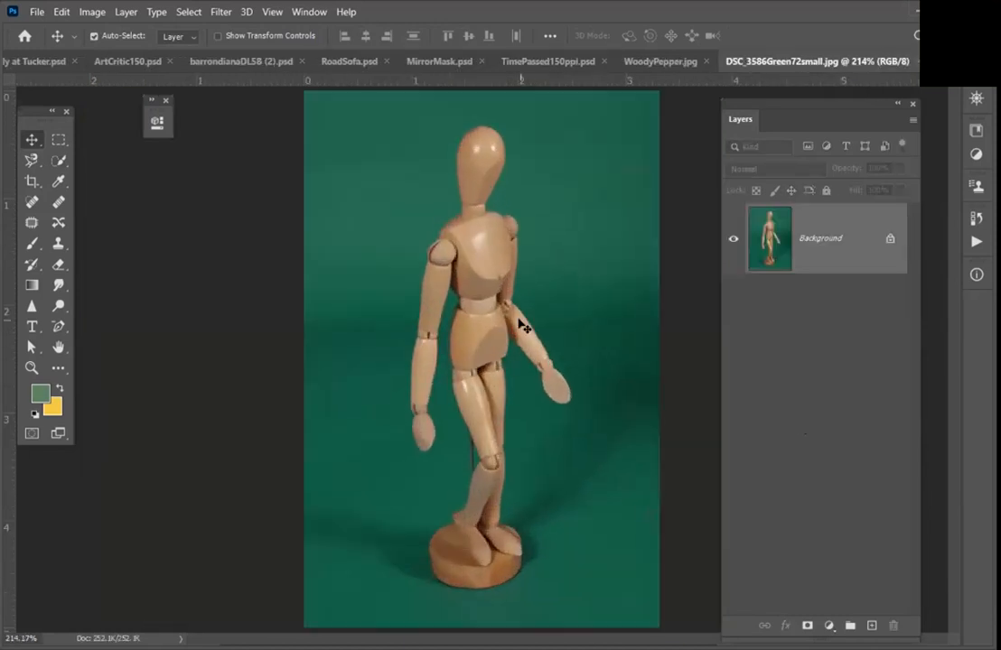
key("ctrl+alt+i")
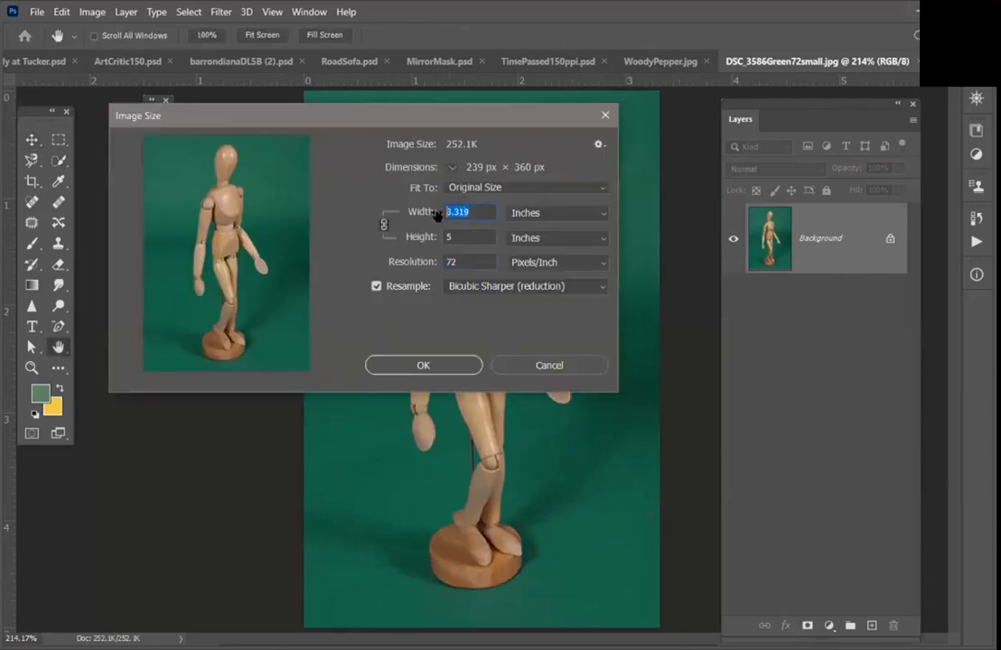
left_click(457, 233)
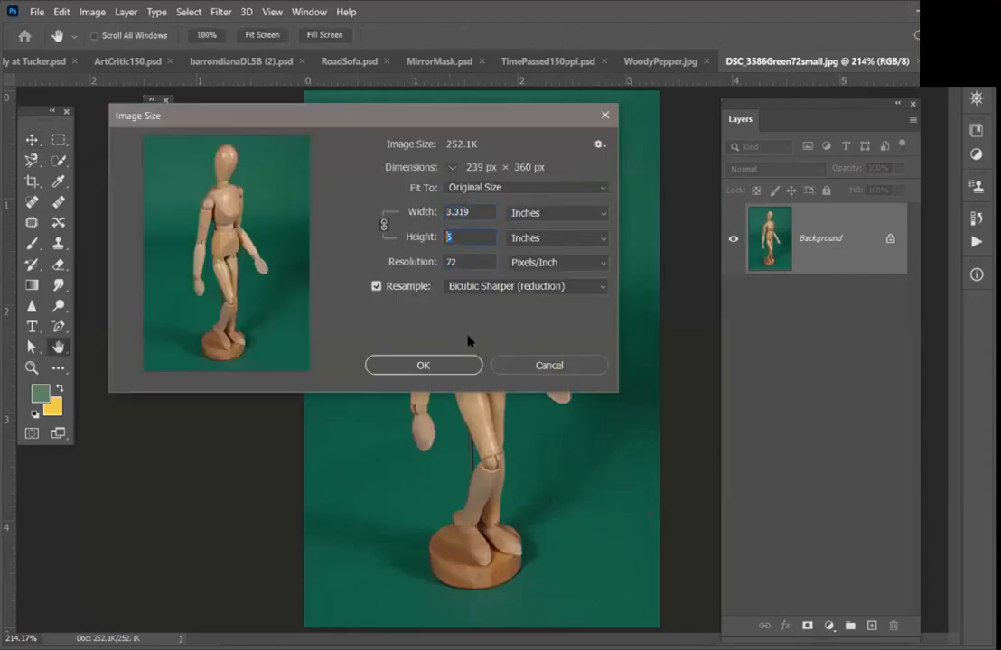
left_click(529, 365)
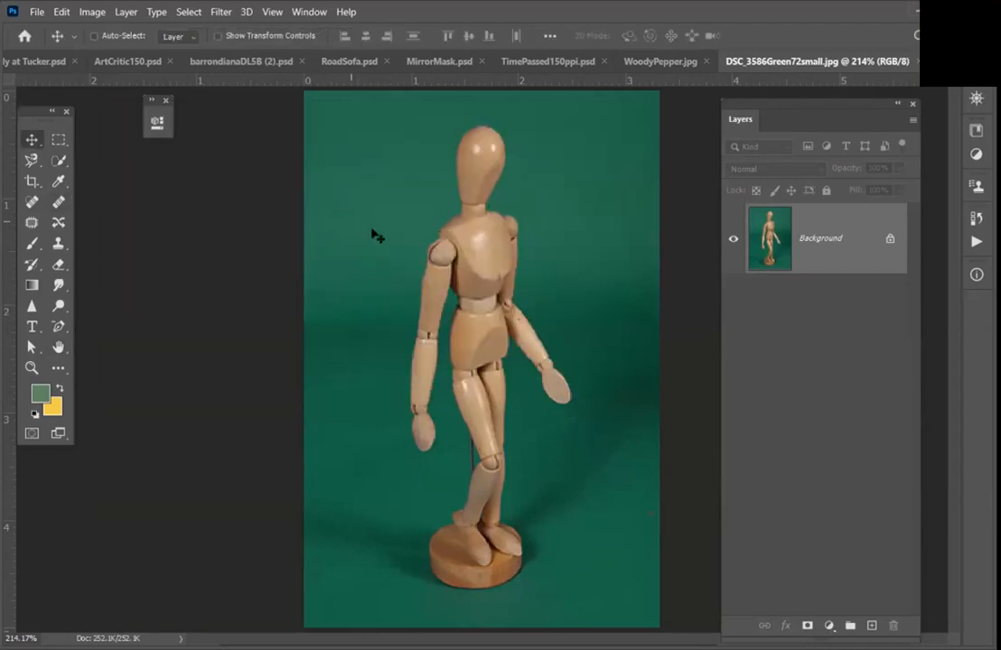
key("ctrl+w")
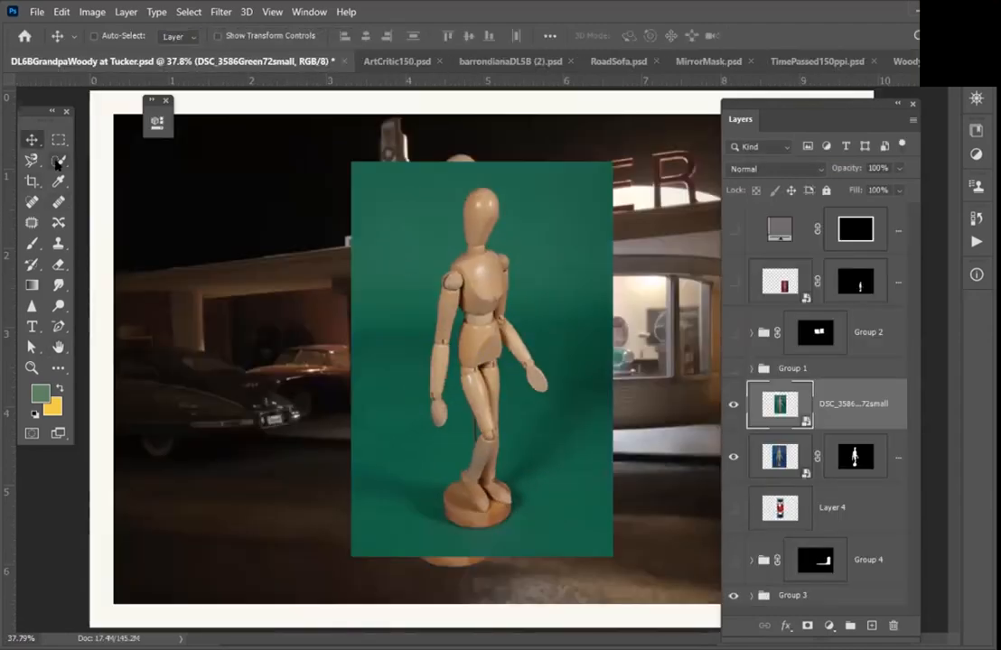
Step: Select the green-backdrop mannequin, refine the edge with radius 1 px, feather 1.0 px and shift edge -30%, and mask its layer
key("w")
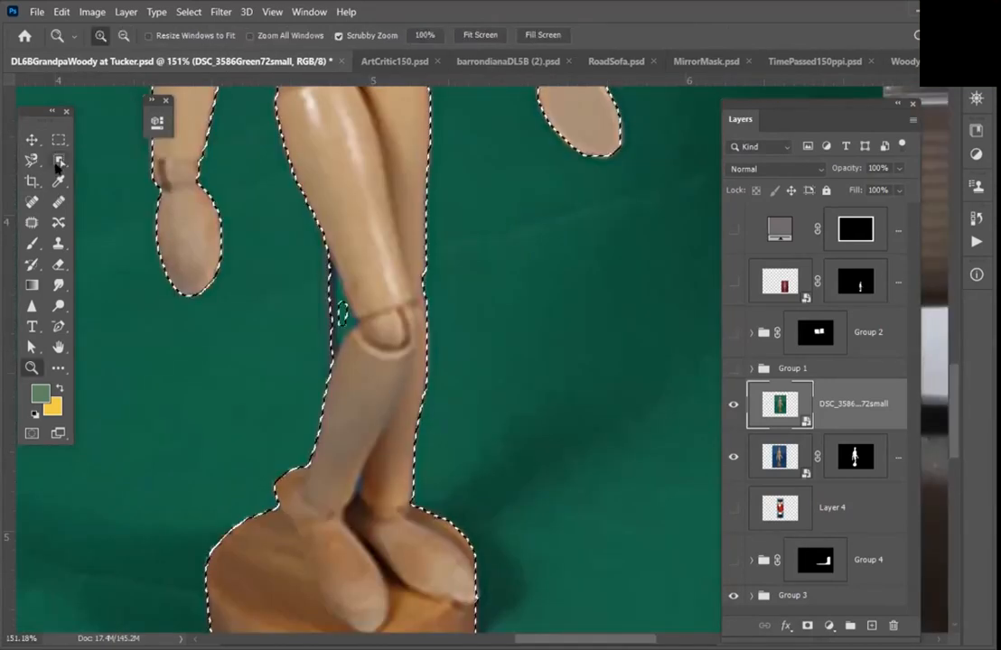
left_click(58, 161)
key("ctrl+alt+r")
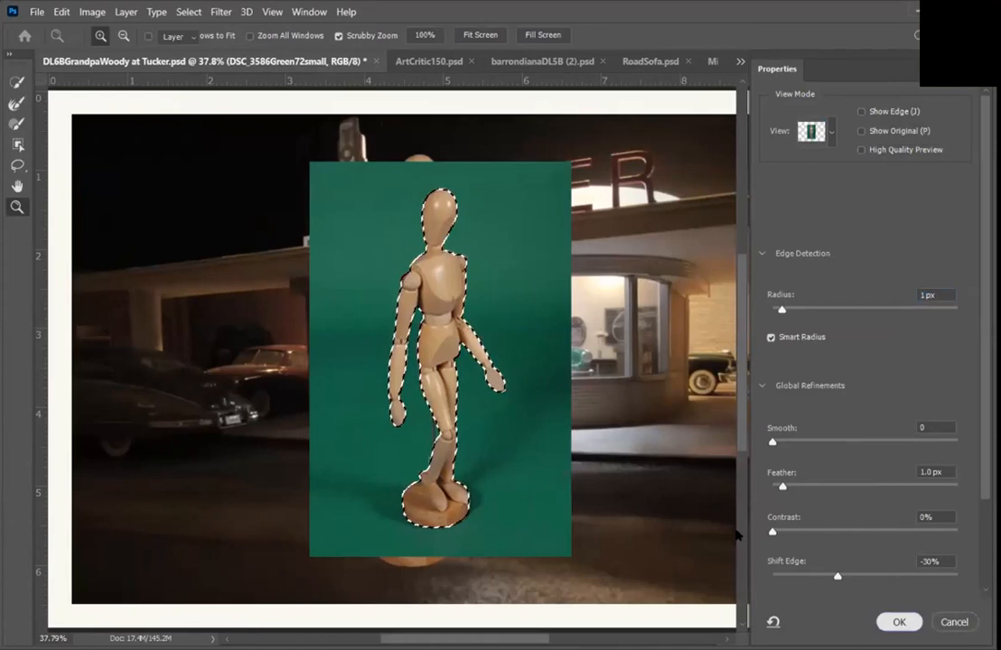
left_click(899, 622)
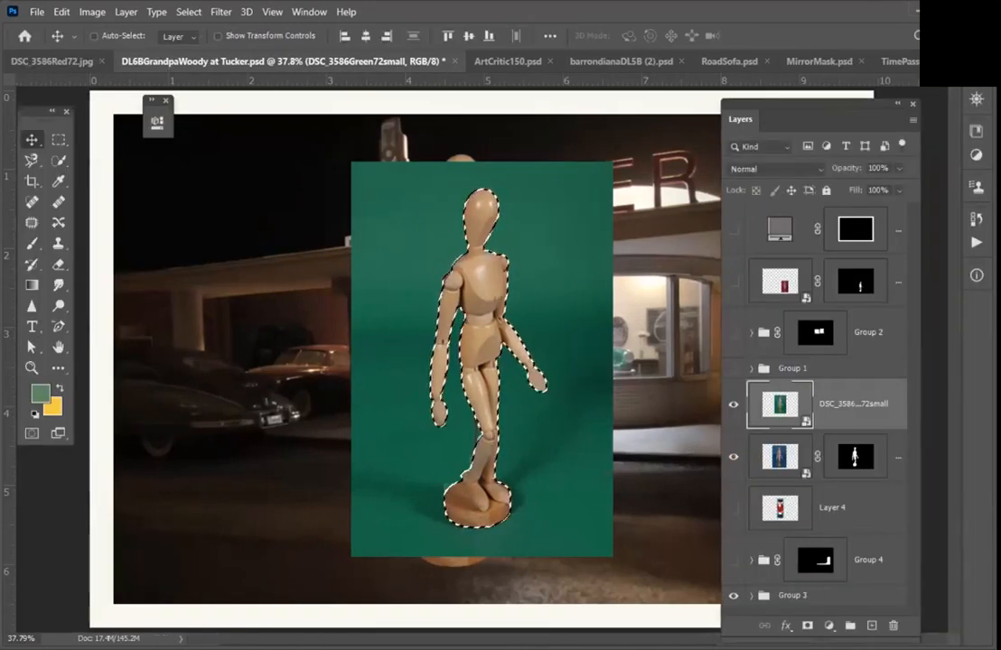
left_click(808, 626)
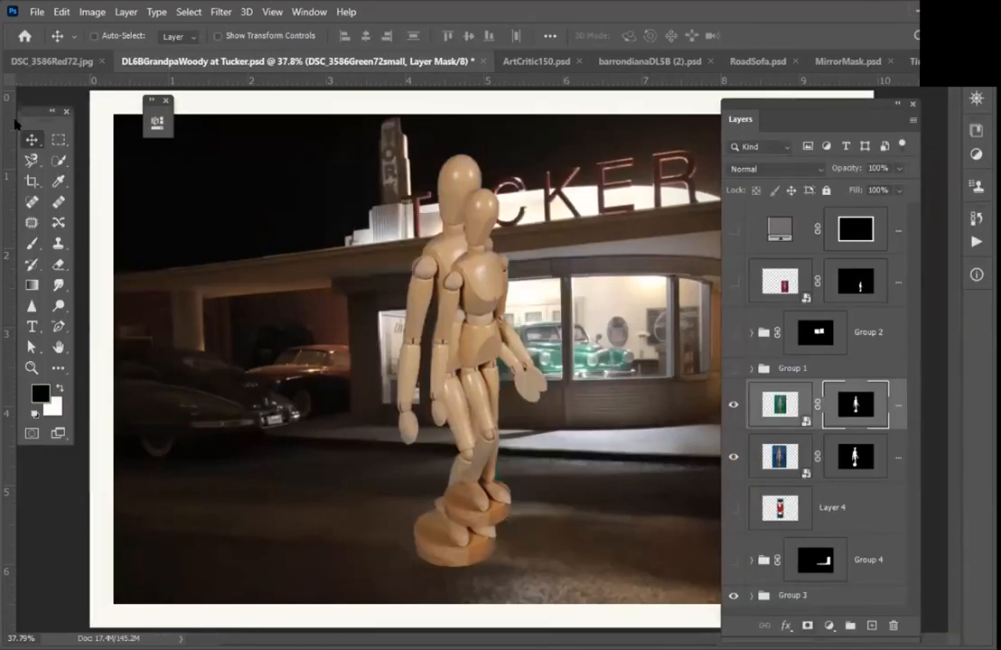
Step: Enlarge the DSC_3586Green72small mannequin to about 125% and position it overlapping the DSC_3586 mannequin's right side at matching height
left_click_drag(485, 273, 527, 302)
key("ctrl+t")
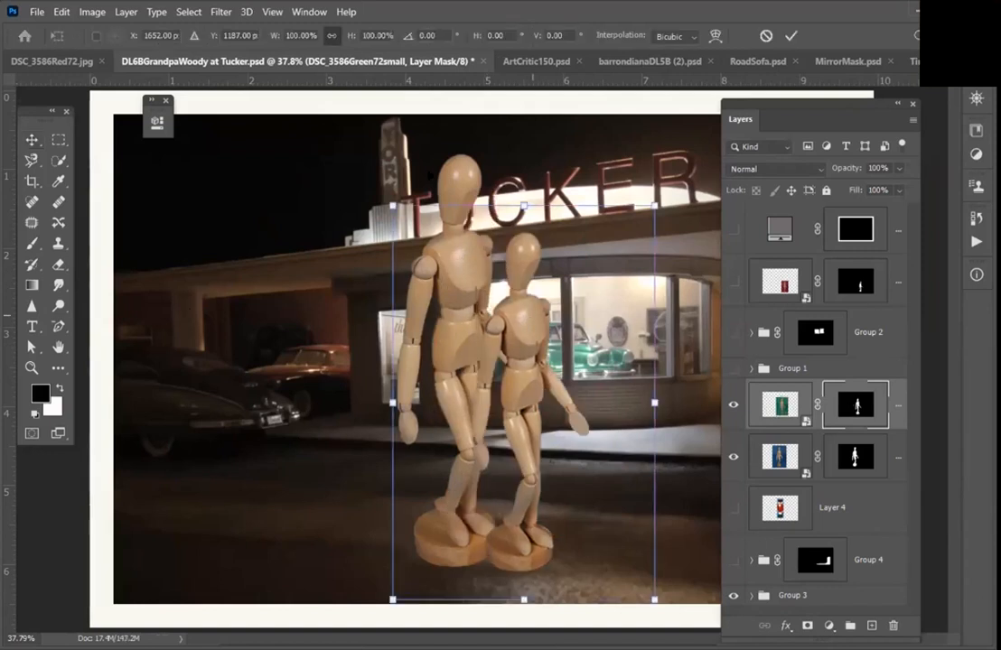
left_click_drag(392, 206, 320, 97)
left_click_drag(476, 281, 478, 287)
mouse_move(317, 98)
left_mouse_down()
mouse_move(327, 114)
mouse_move(322, 105)
left_mouse_up()
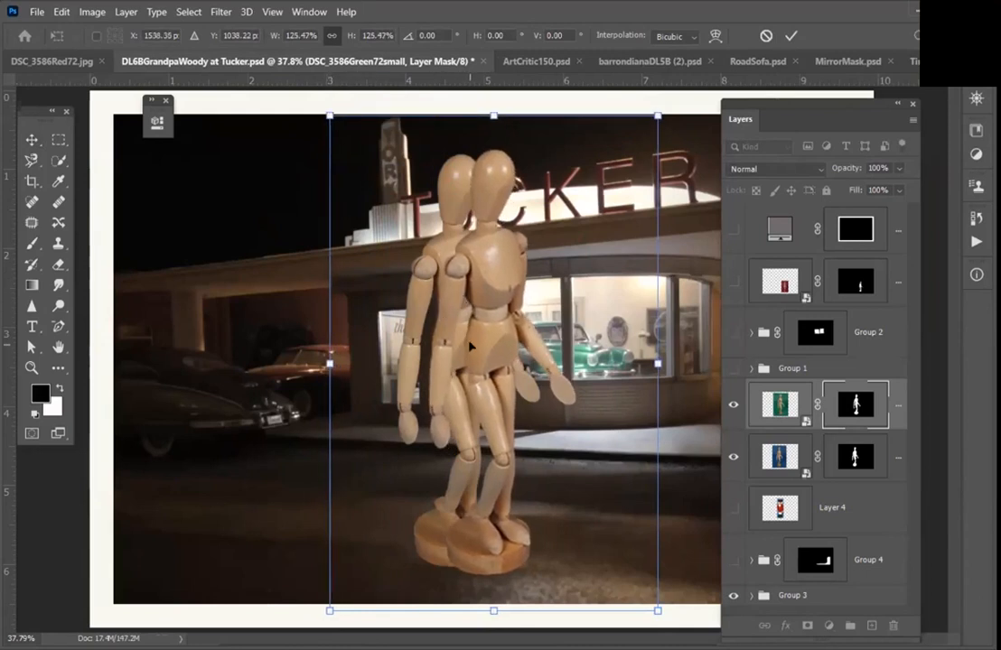
key("Return")
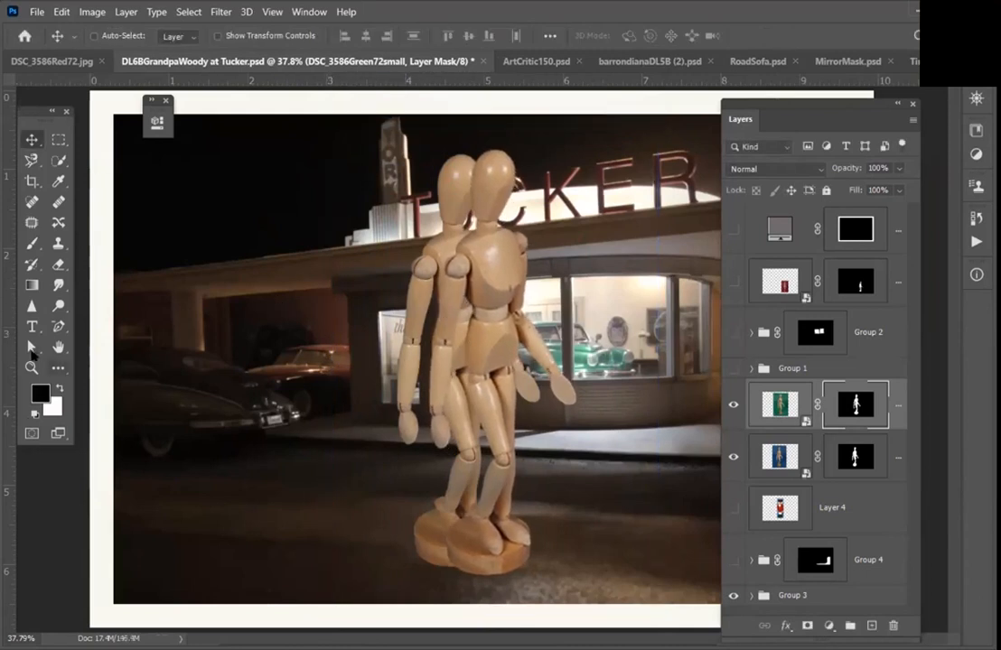
Step: Compare the two mannequins' shoulder detail at 200%, toggling the DSC_3586 layer mask off and on
left_click(32, 367)
left_click(366, 224)
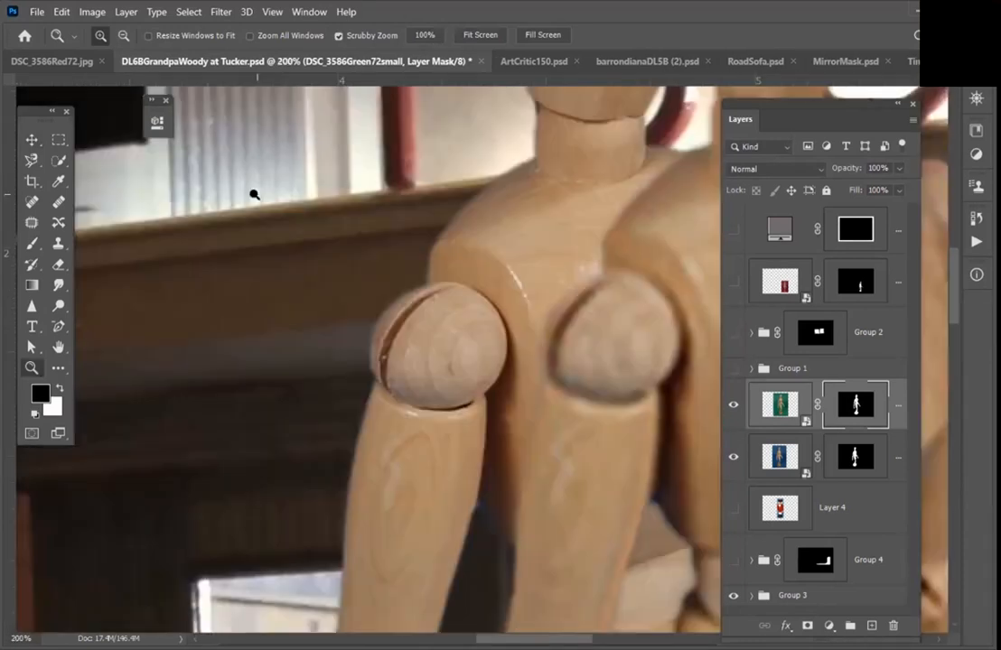
left_click_drag(431, 312, 302, 228)
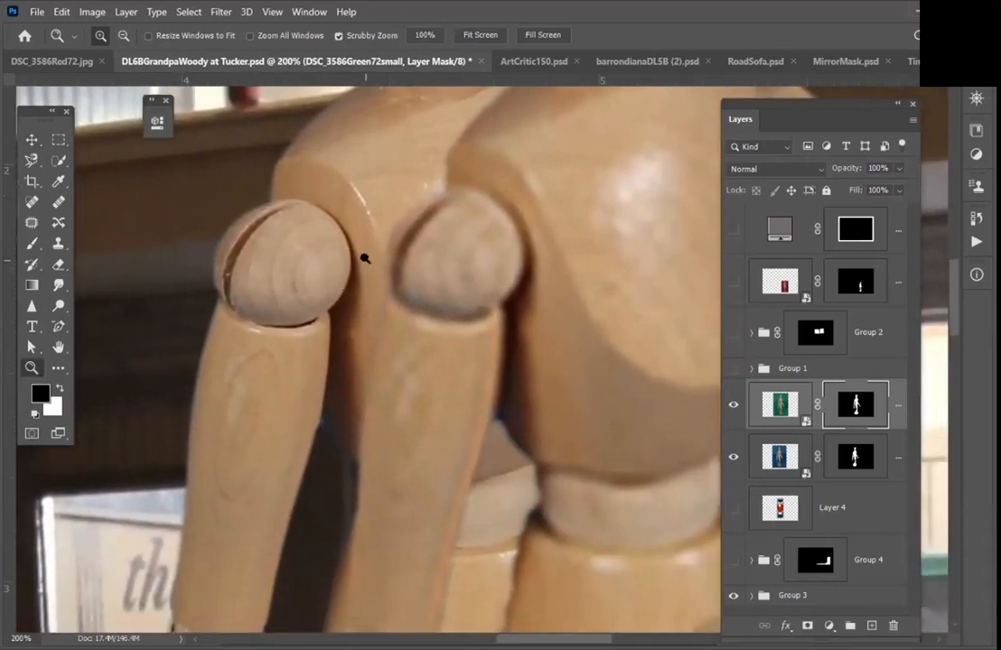
left_click(32, 139)
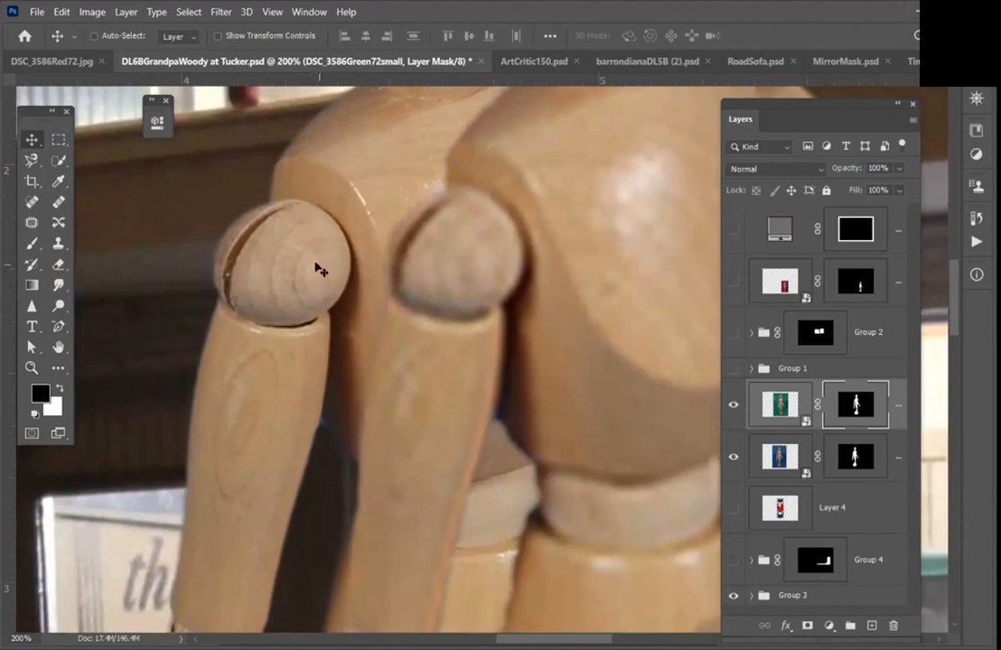
left_click(854, 457, "shift")
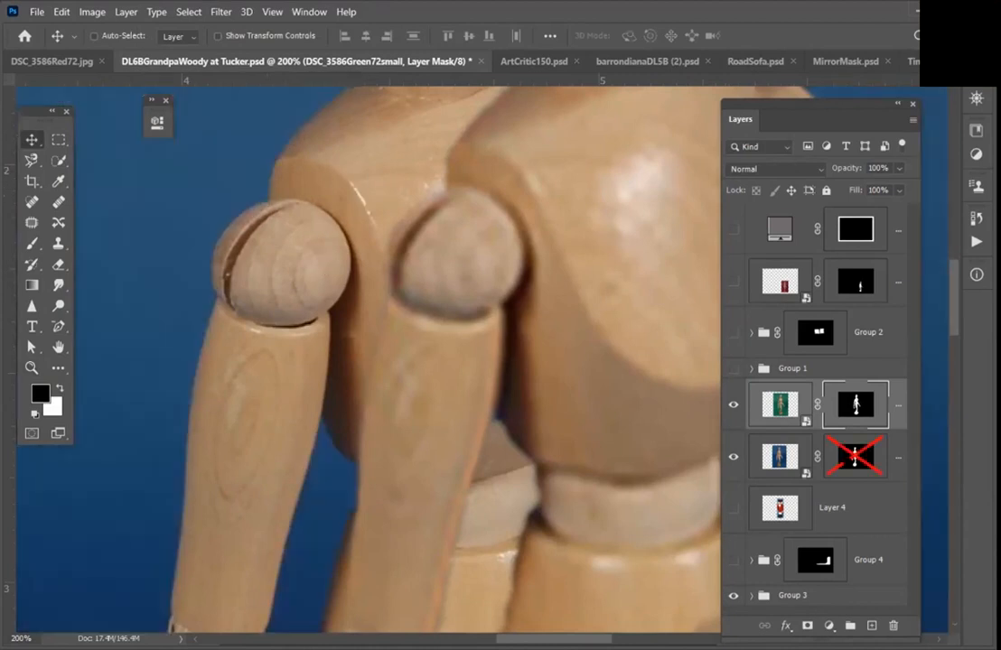
left_click(855, 457, "shift")
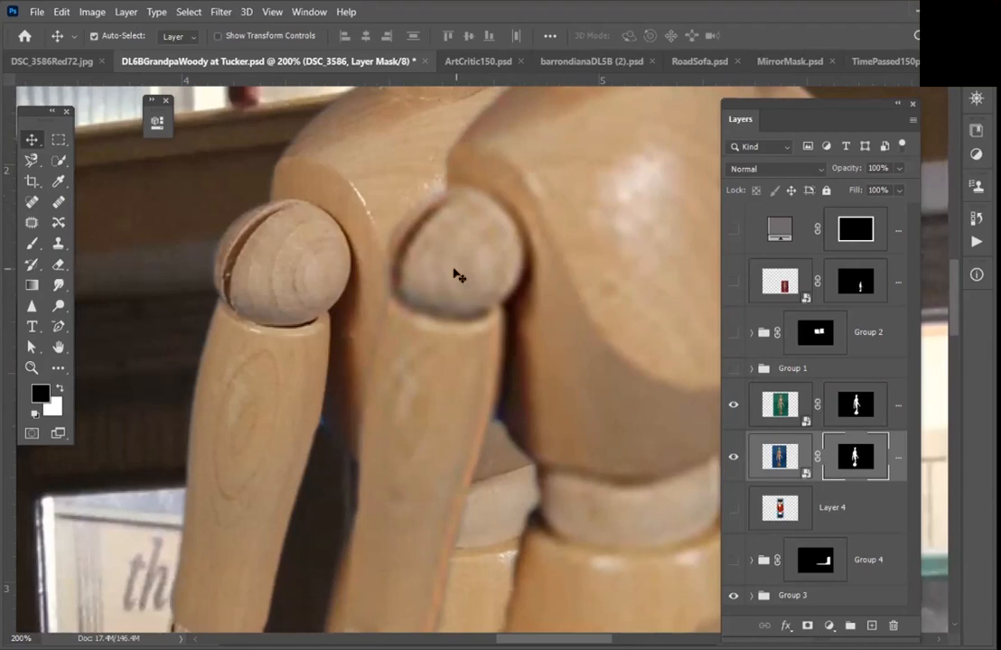
key("ctrl+0")
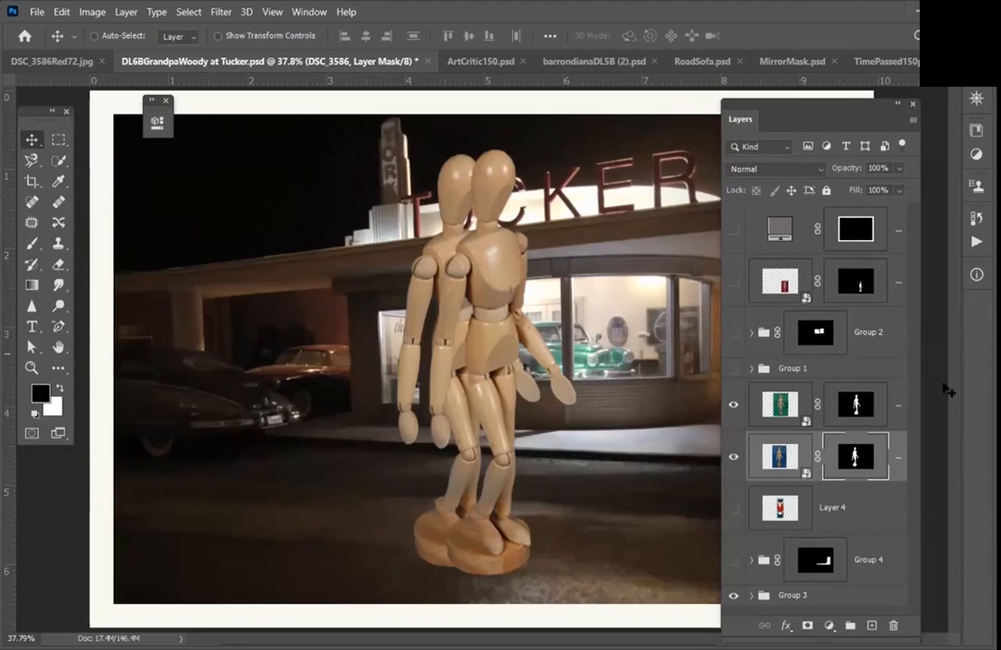
Step: Show the red-backdrop mannequin layer with its mask disabled and check its source image's dimensions and resolution
left_click(733, 282)
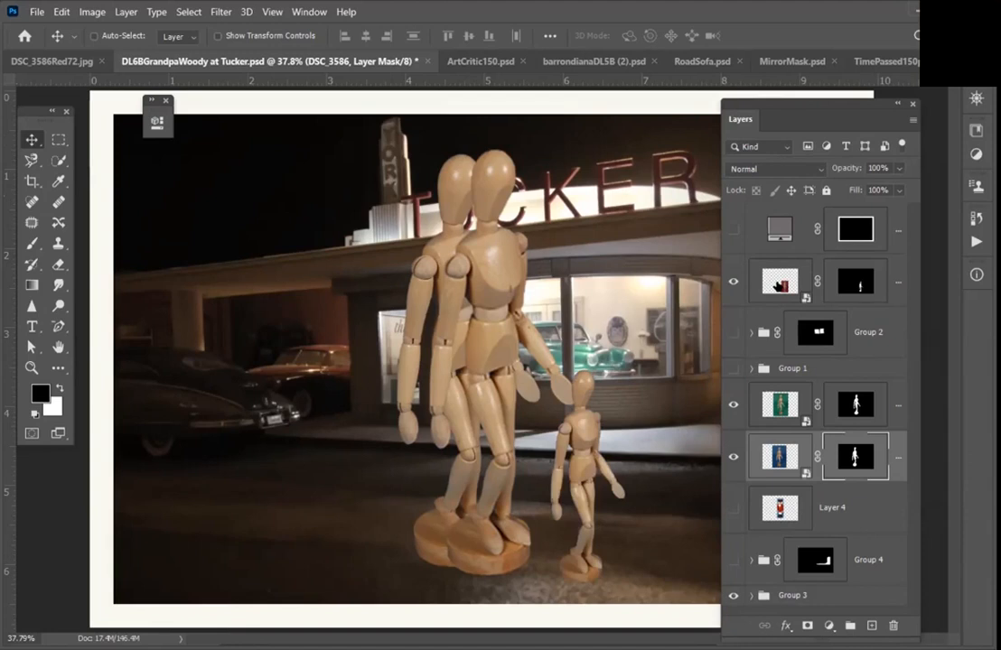
left_click(860, 288, "shift")
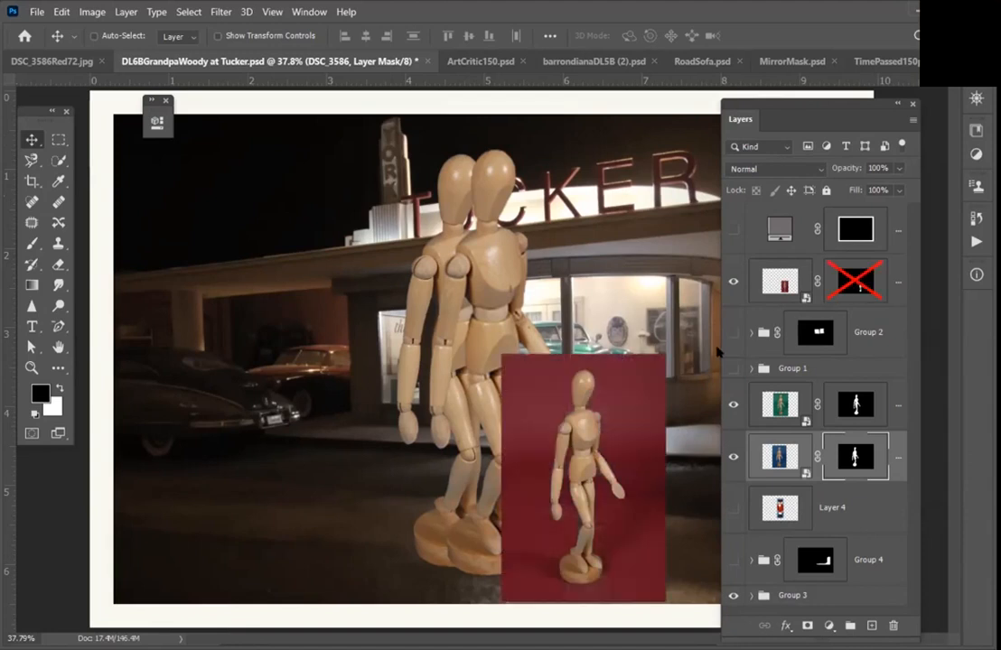
double_click(799, 298)
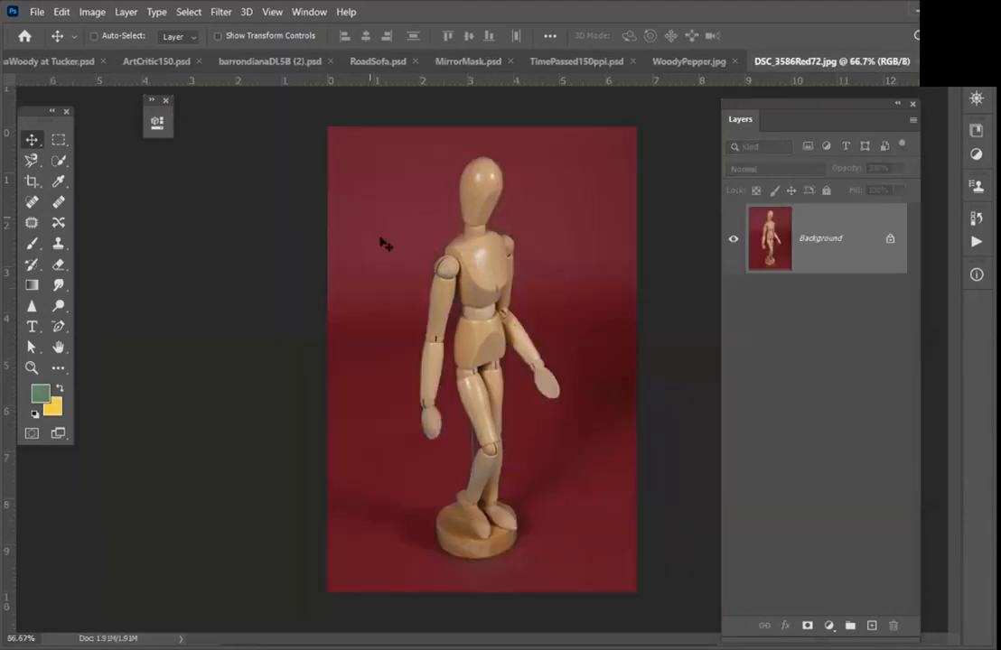
key("ctrl+alt+i")
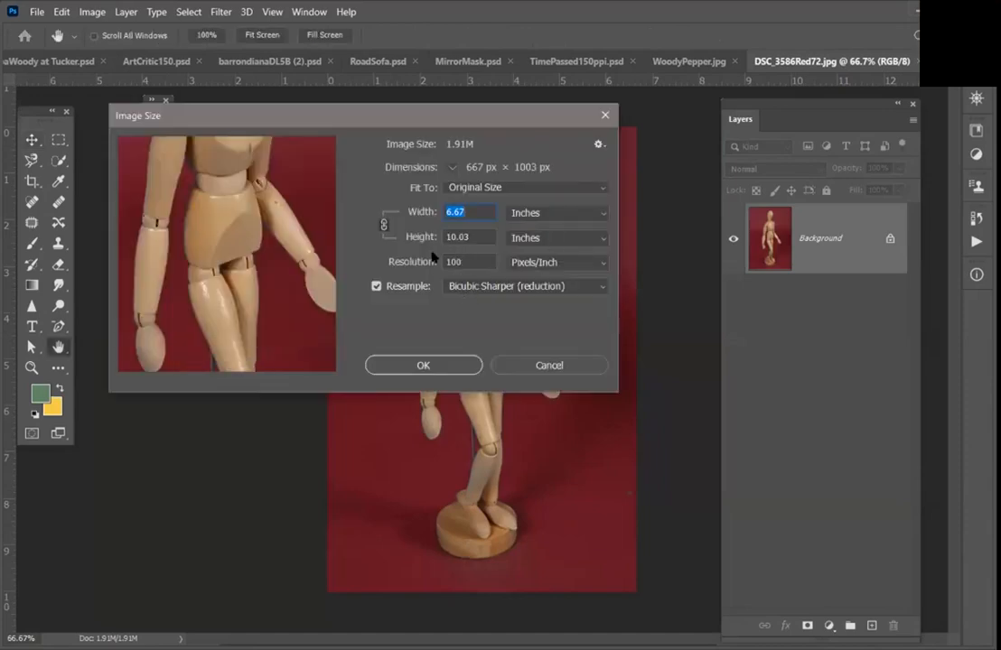
left_click(531, 368)
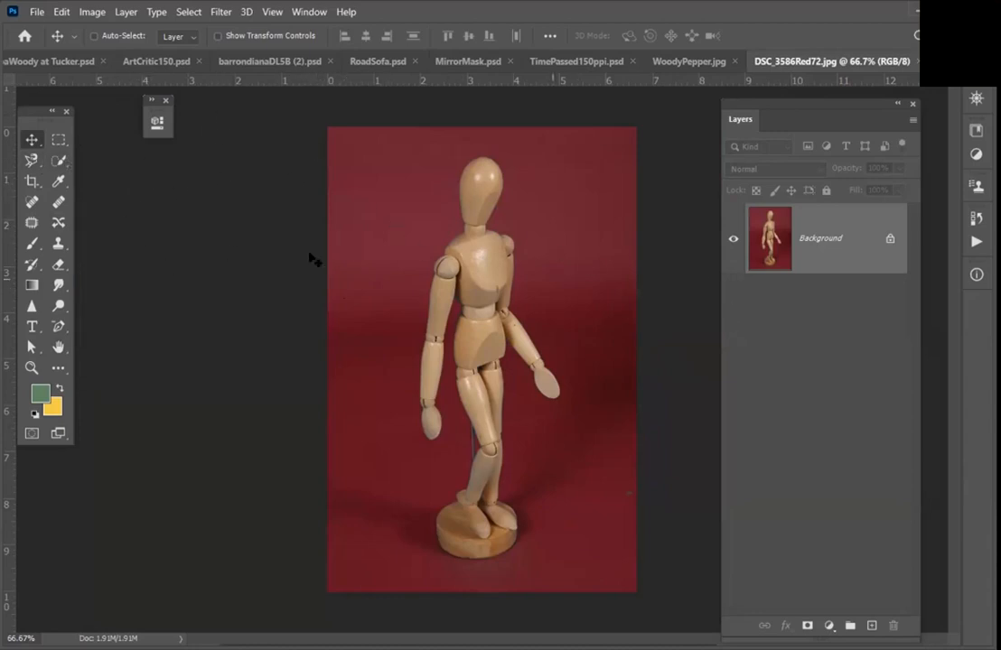
Step: Select the mannequin in DSC_3586Red72.jpg with the Object Selection tool in Rectangle mode and invert the selection to cover the backdrop
left_click(58, 161)
right_click(58, 161)
left_click(97, 161)
left_click_drag(396, 154, 594, 573)
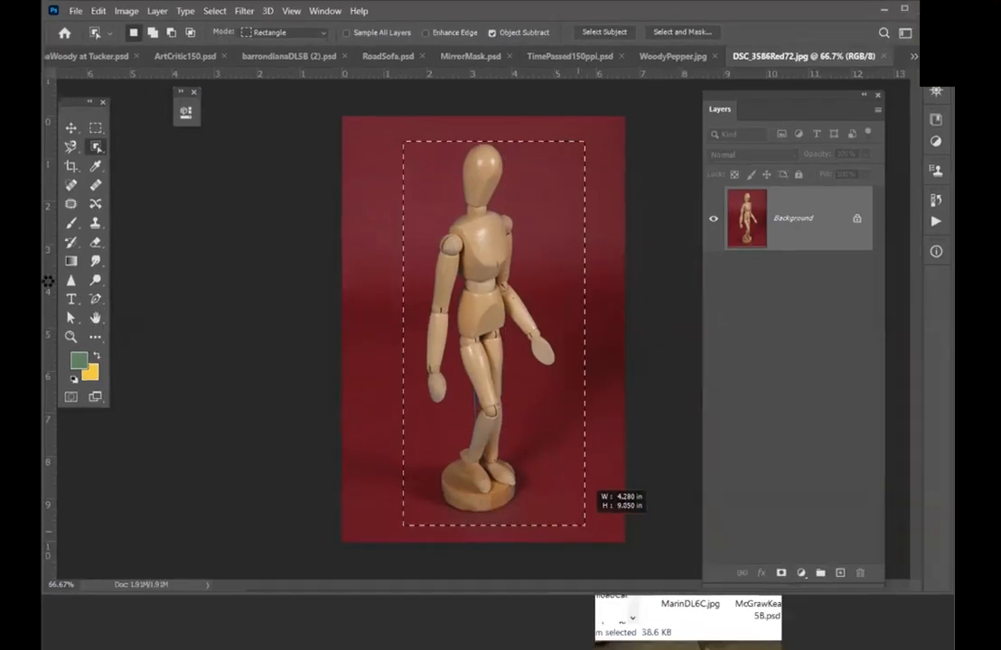
left_click_drag(585, 525, 585, 526)
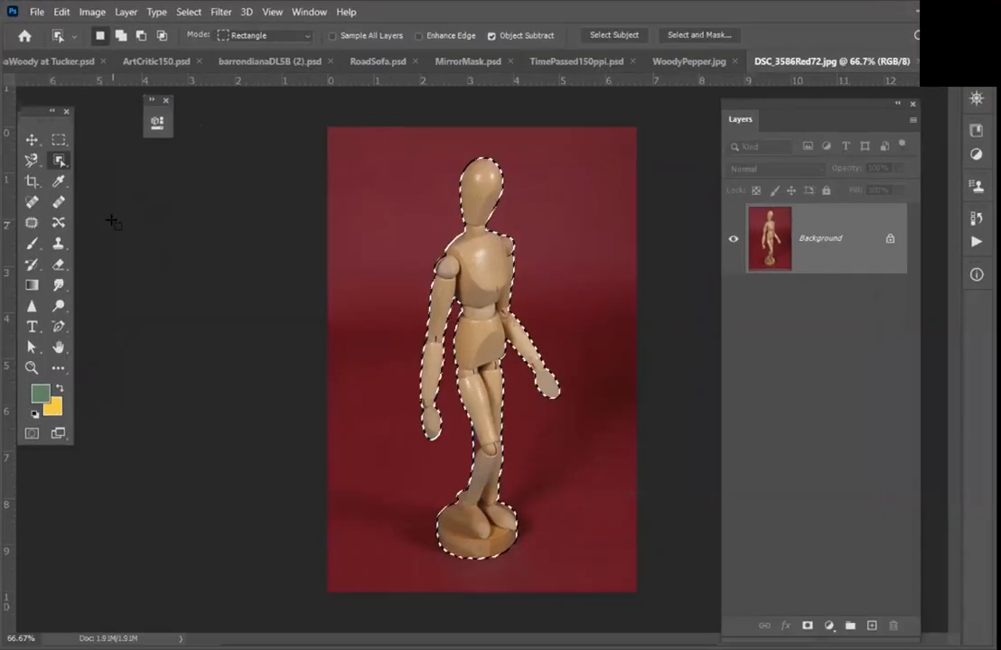
key("i")
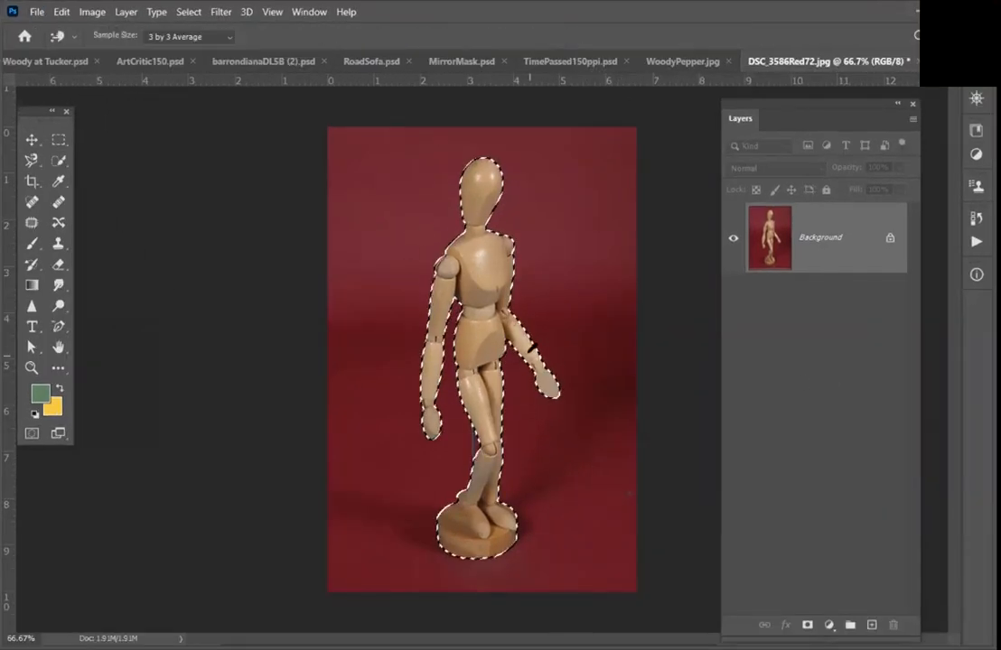
key("shift+ctrl+i")
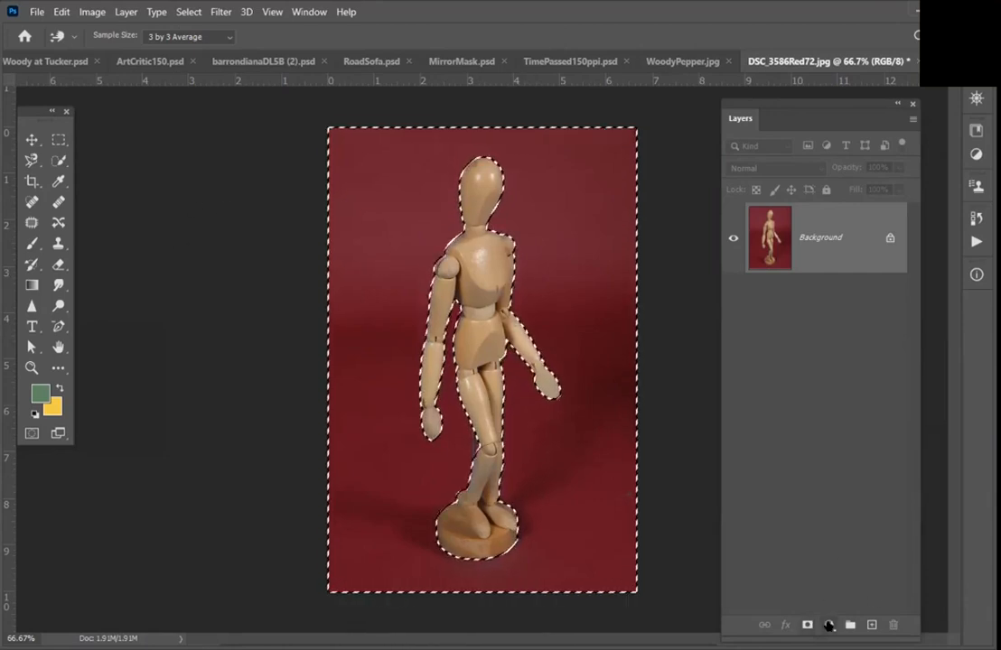
Step: Add a Hue/Saturation adjustment with Hue -52 to the selected backdrop and try to save DSC_3586Red72.jpg with its layers
left_click(829, 625)
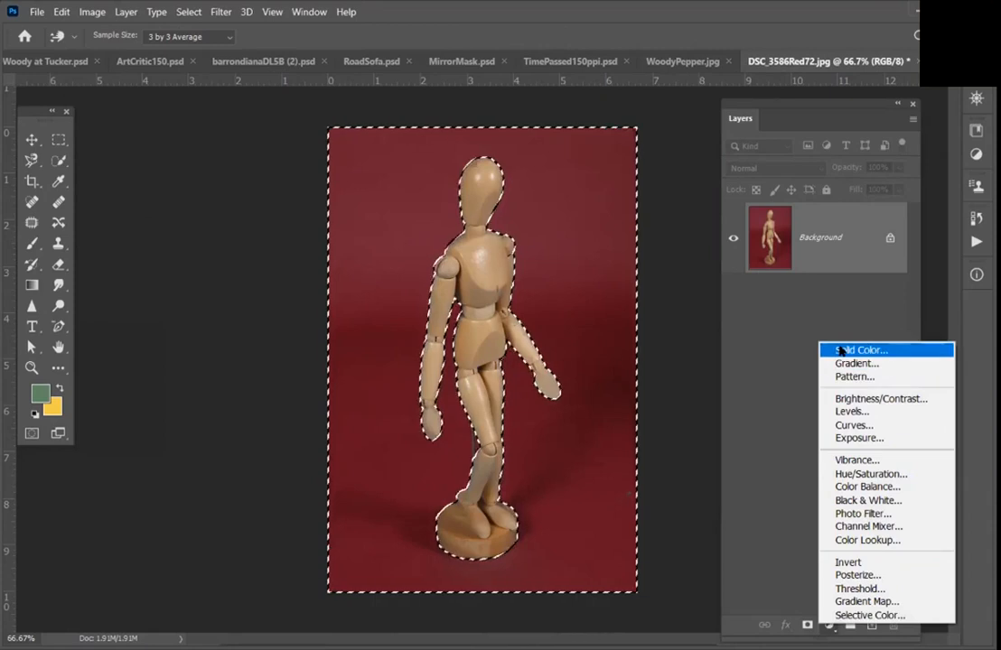
left_click(862, 476)
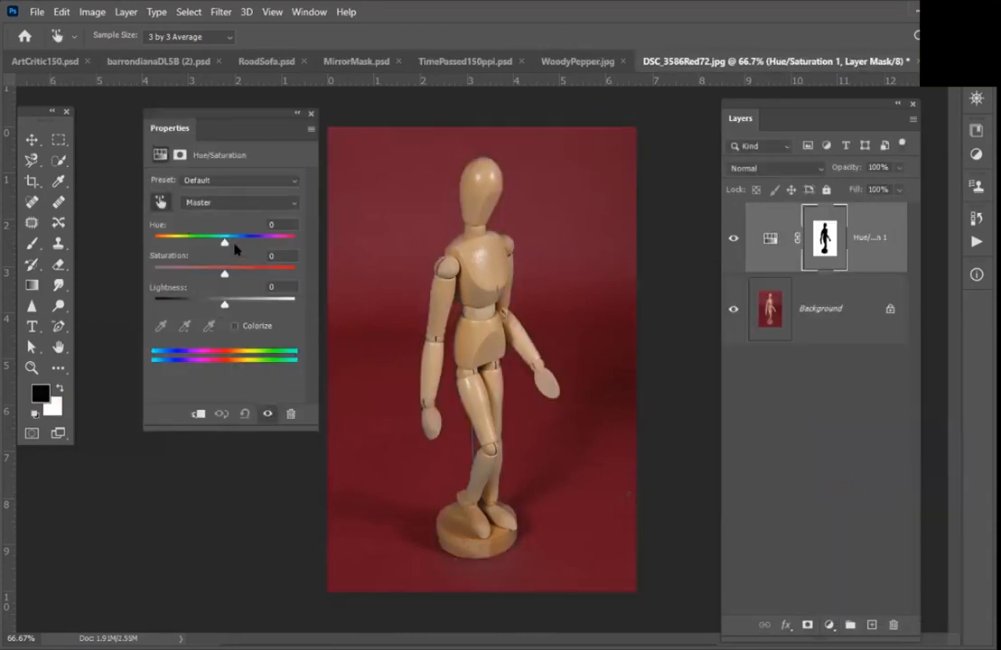
left_click_drag(227, 242, 190, 241)
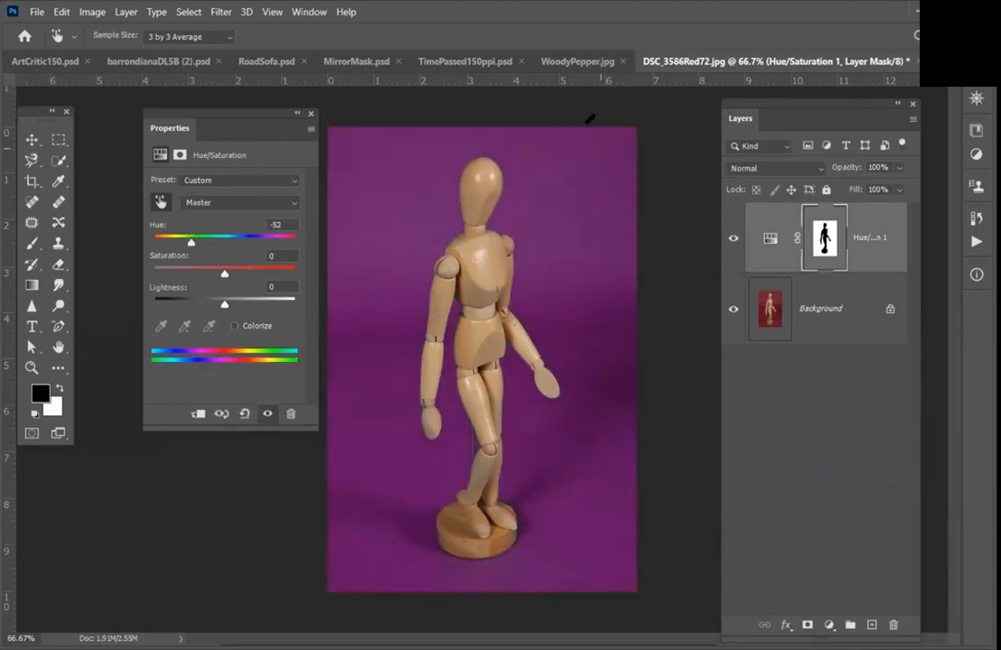
left_click(296, 115)
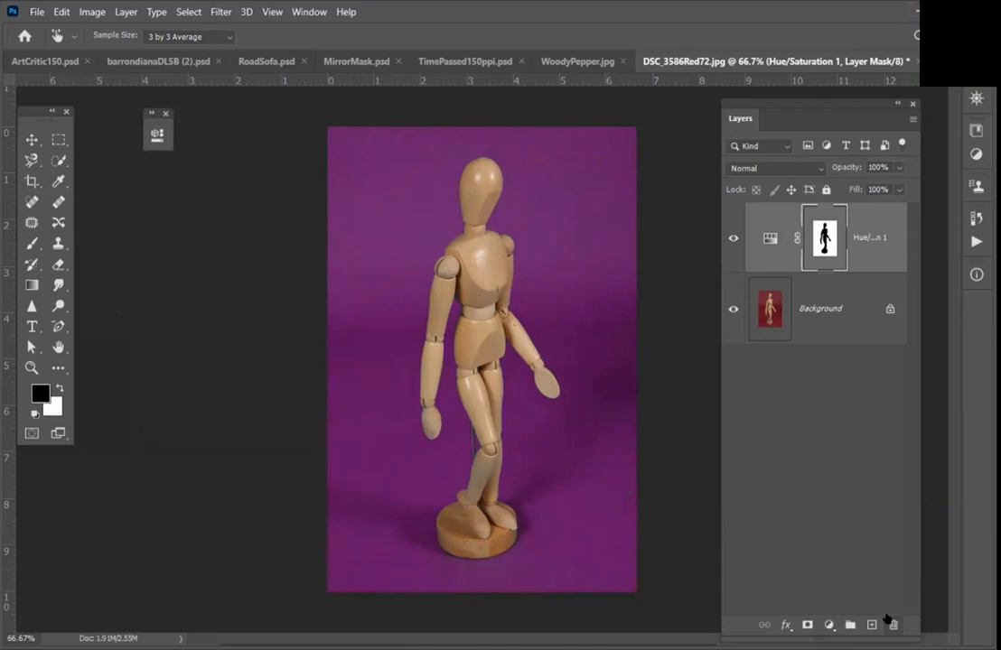
key("ctrl+s")
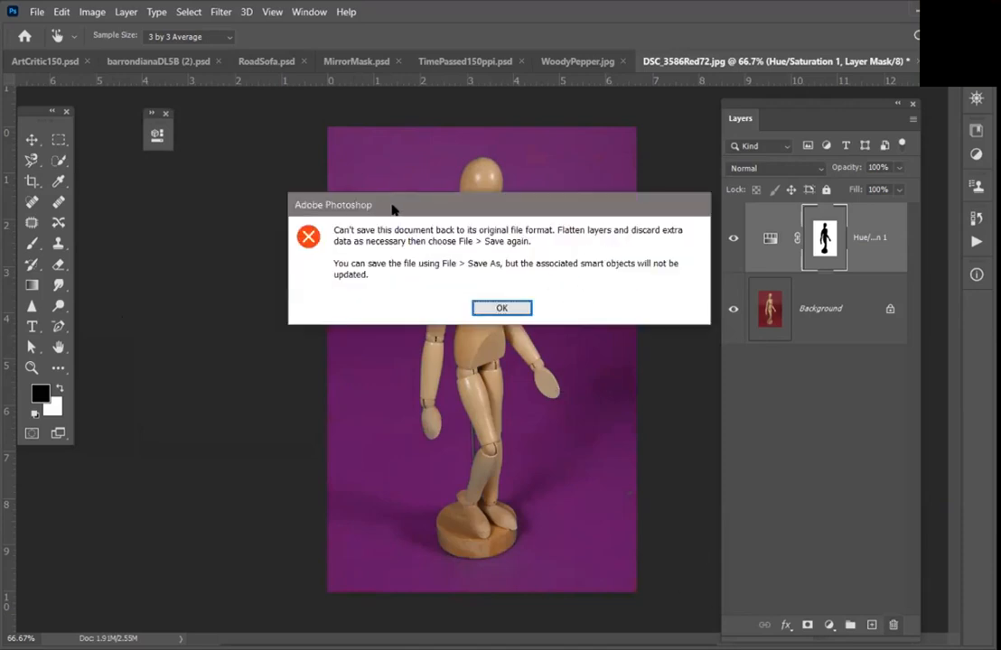
left_click(500, 307)
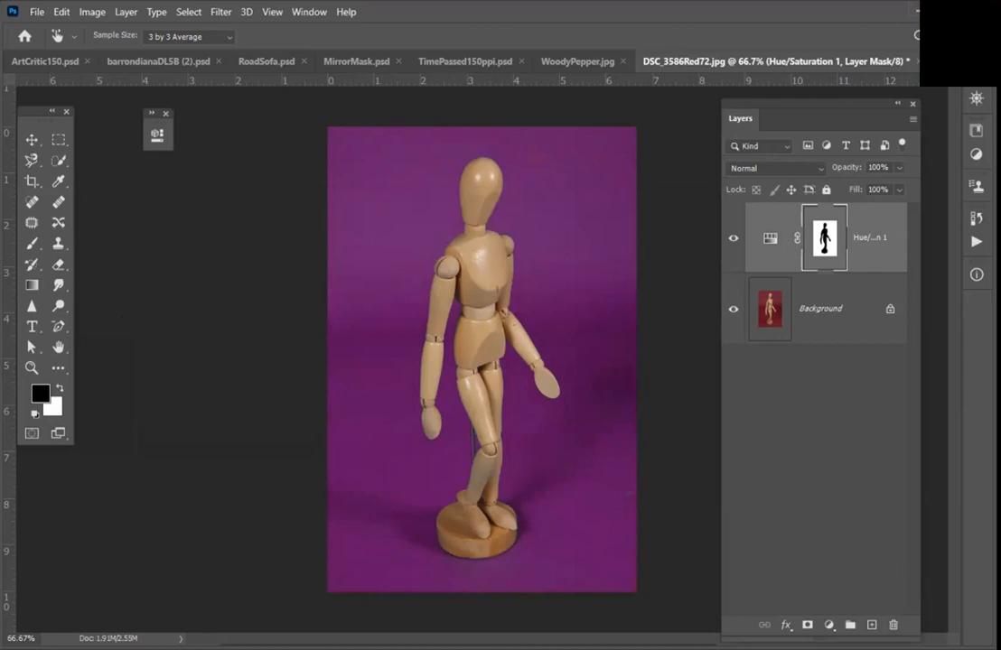
Step: Delete the Hue/Saturation adjustment's layer mask and the adjustment layer itself from DSC_3586Red72.jpg
left_click(890, 625)
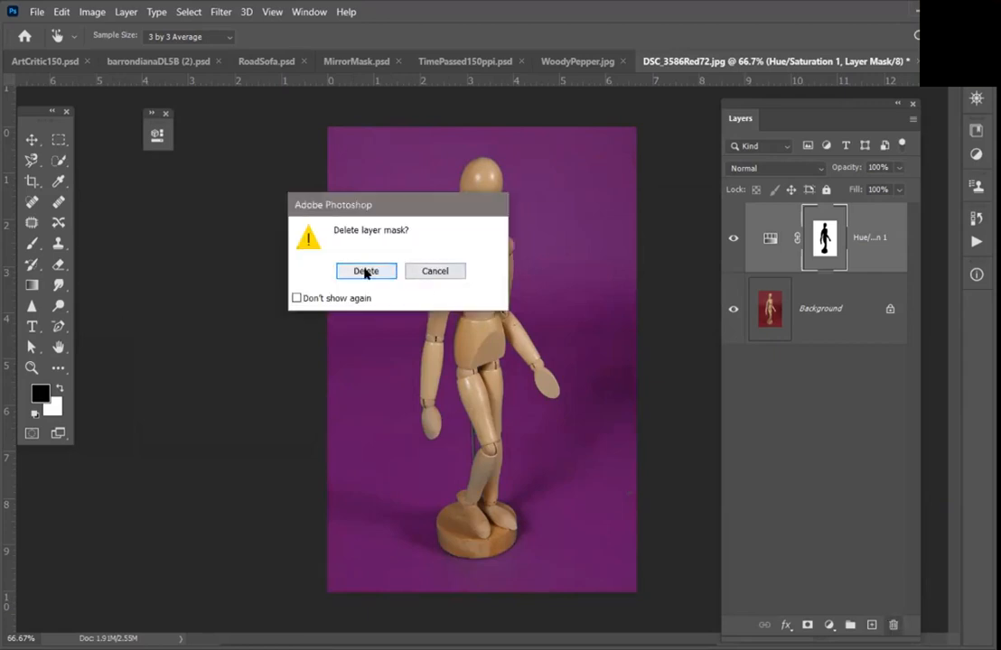
left_click(366, 271)
left_click(892, 625)
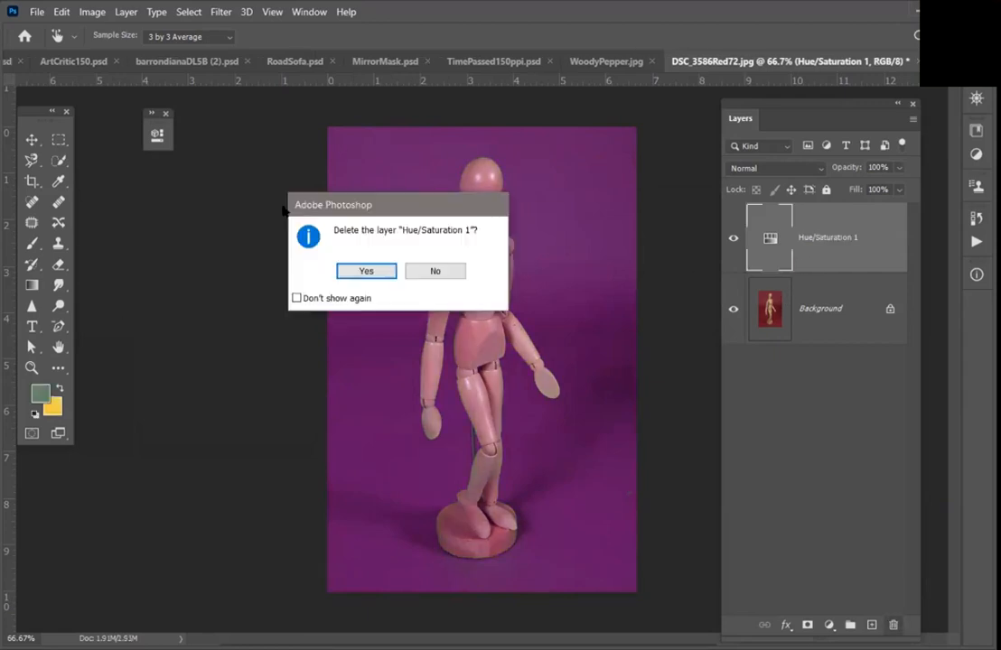
left_click(362, 273)
Step: Save DSC_3586Red72.jpg and check its image dimensions and resolution
key("ctrl+s")
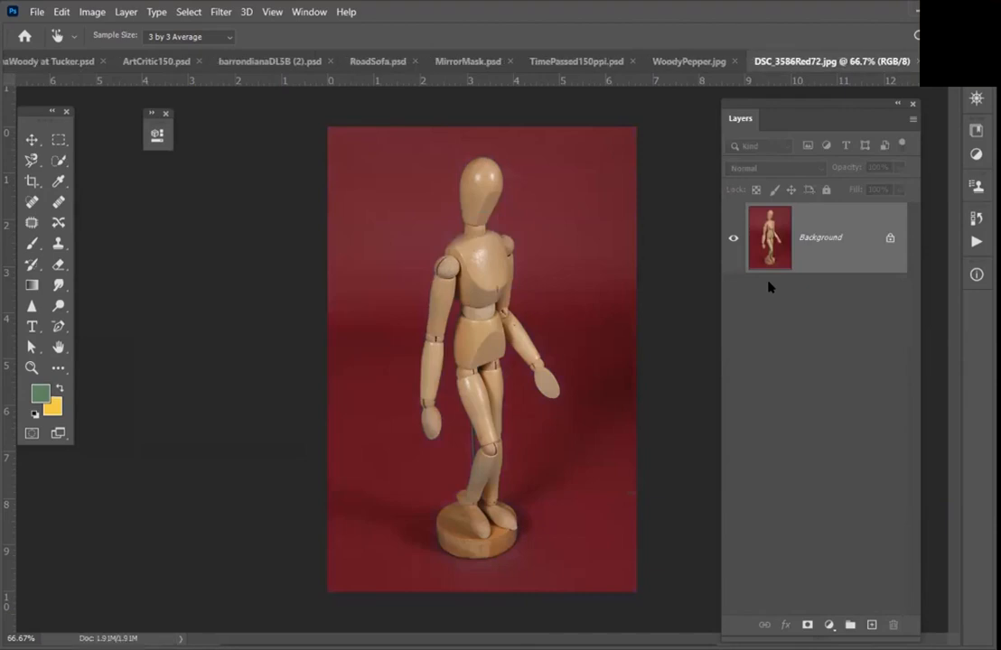
key("ctrl+alt+i")
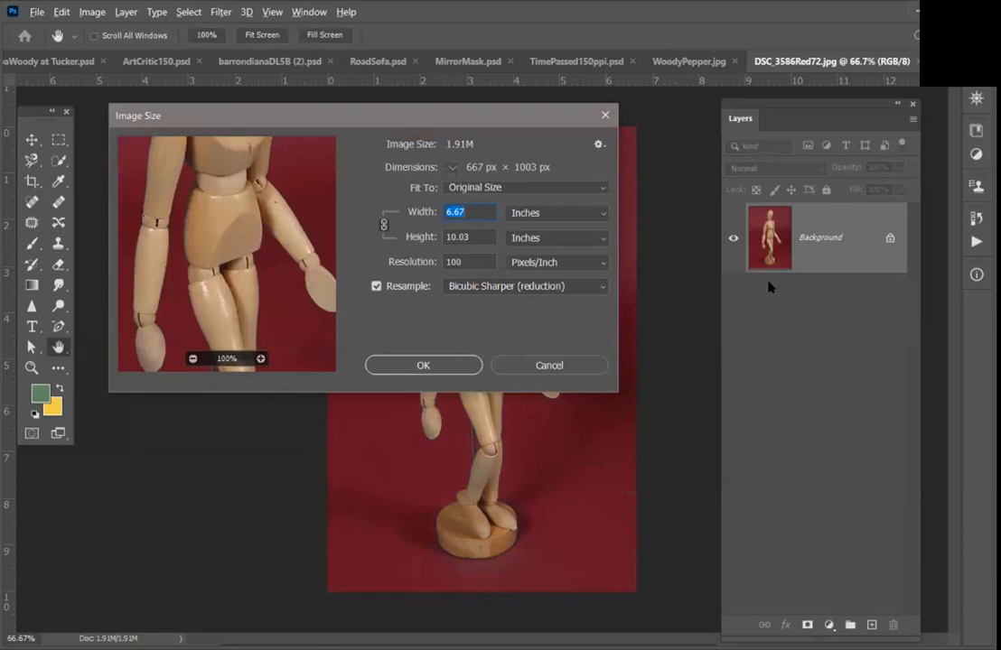
key("Escape")
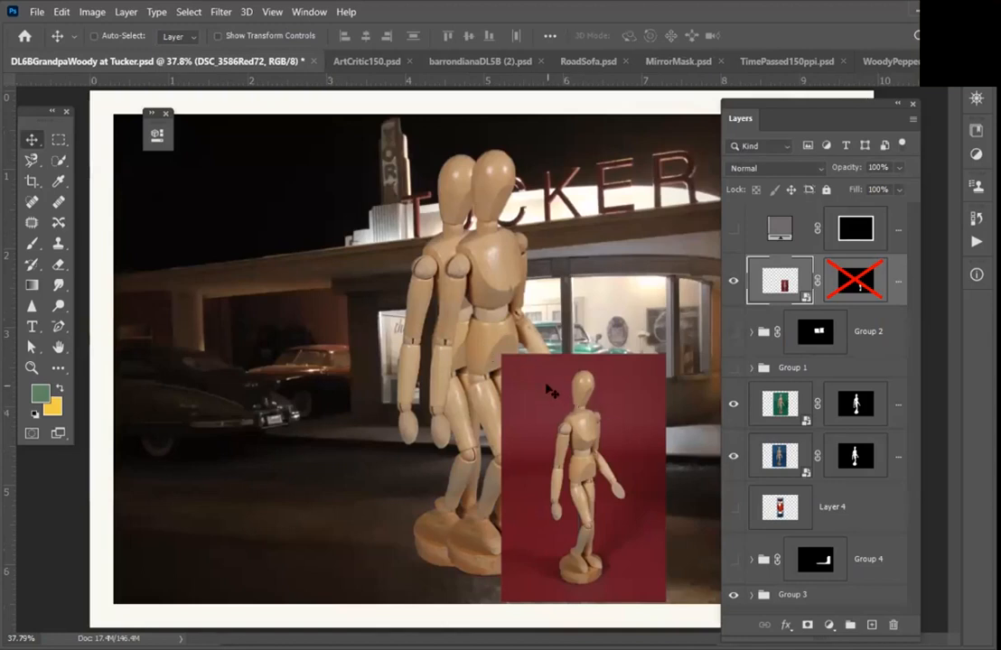
Step: Enable the DSC_3586Red72 mannequin's layer mask and enlarge it to about 190%, overlapping the other two mannequins at similar height
left_click_drag(550, 390, 534, 333)
left_click(856, 280, "shift")
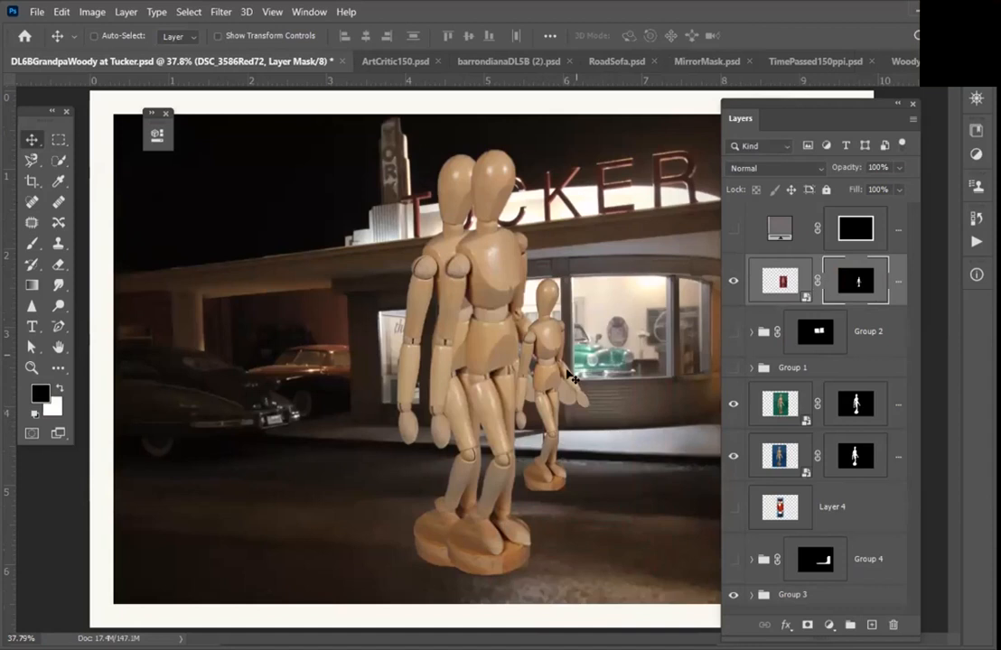
key("ctrl+t")
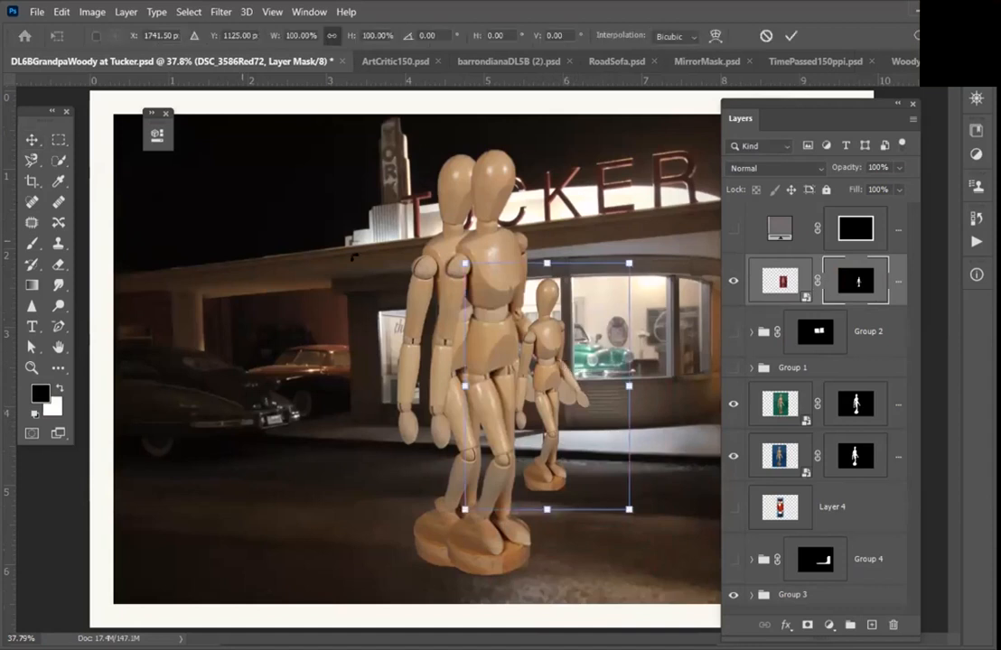
left_click_drag(462, 261, 340, 148)
left_click_drag(506, 333, 479, 294)
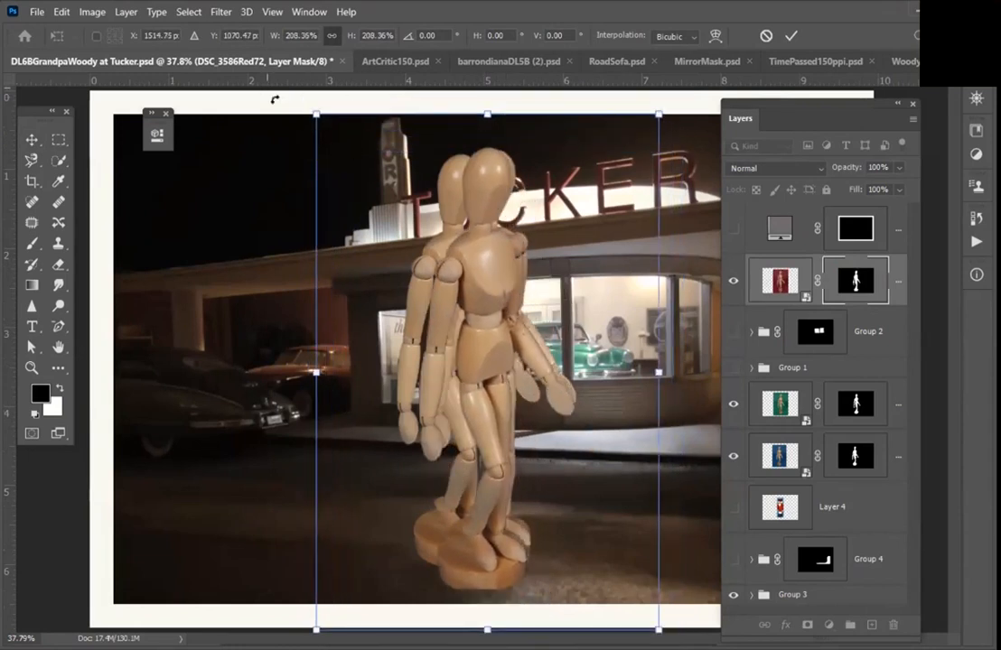
left_click_drag(307, 113, 347, 161)
left_click_drag(489, 333, 465, 291)
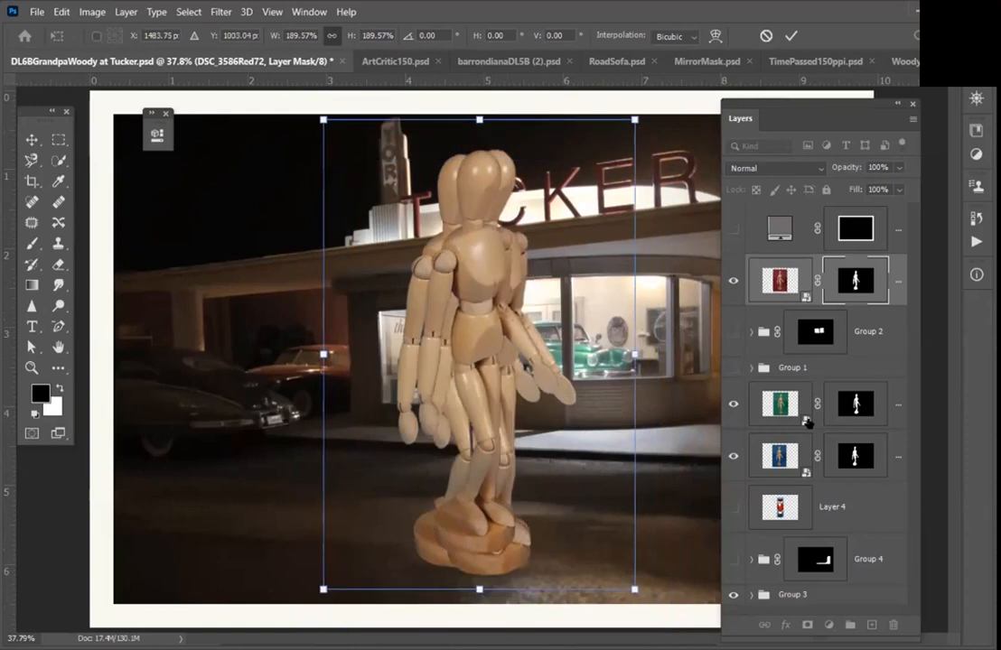
Step: Place the DSC_3586Red72 layer between the green- and blue-backdrop mannequin layers and compare the three mannequins' shoulder detail at about 250%
left_click_drag(897, 275, 872, 431)
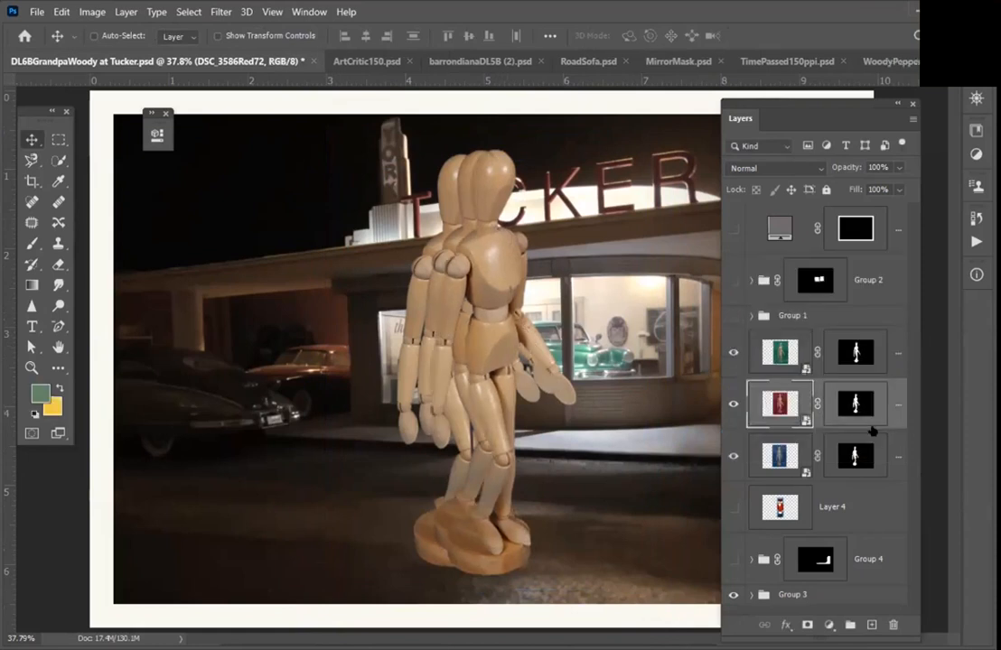
key("z")
left_click_drag(348, 185, 495, 330)
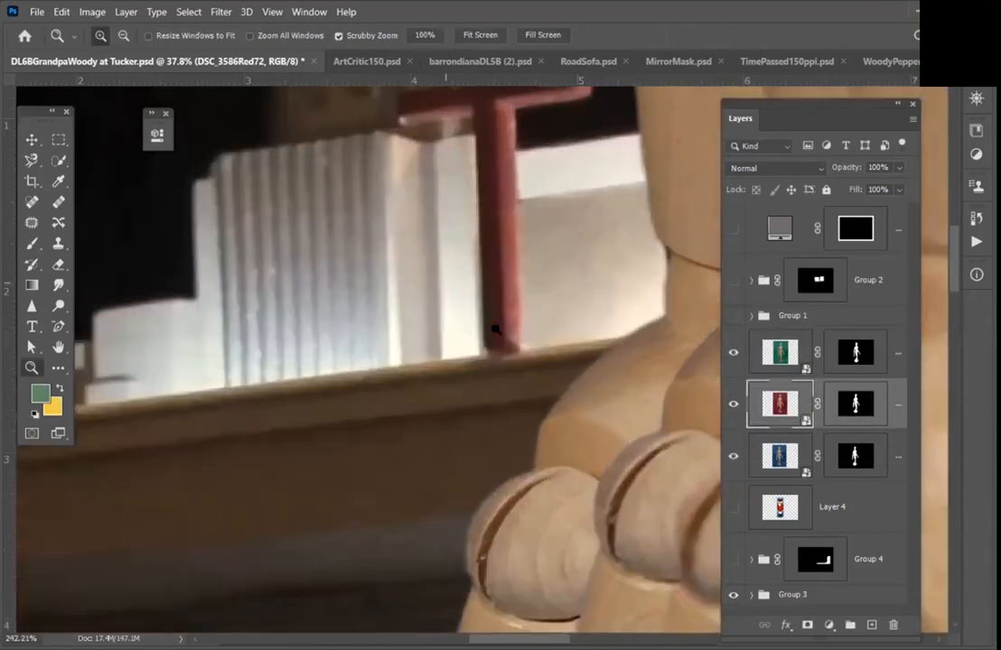
left_click_drag(558, 443, 264, 172)
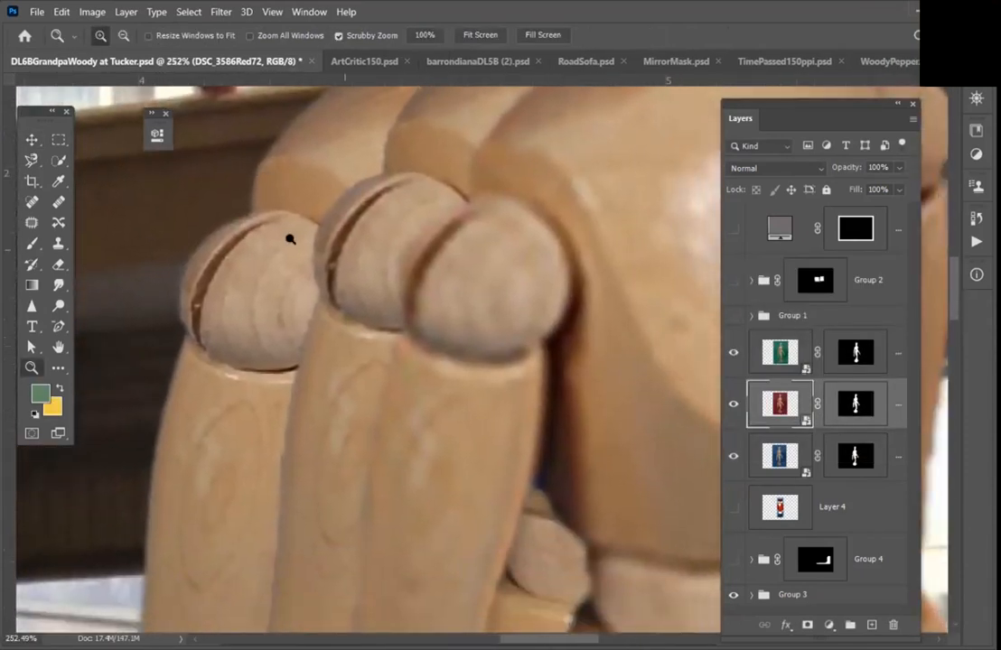
key("ctrl+0")
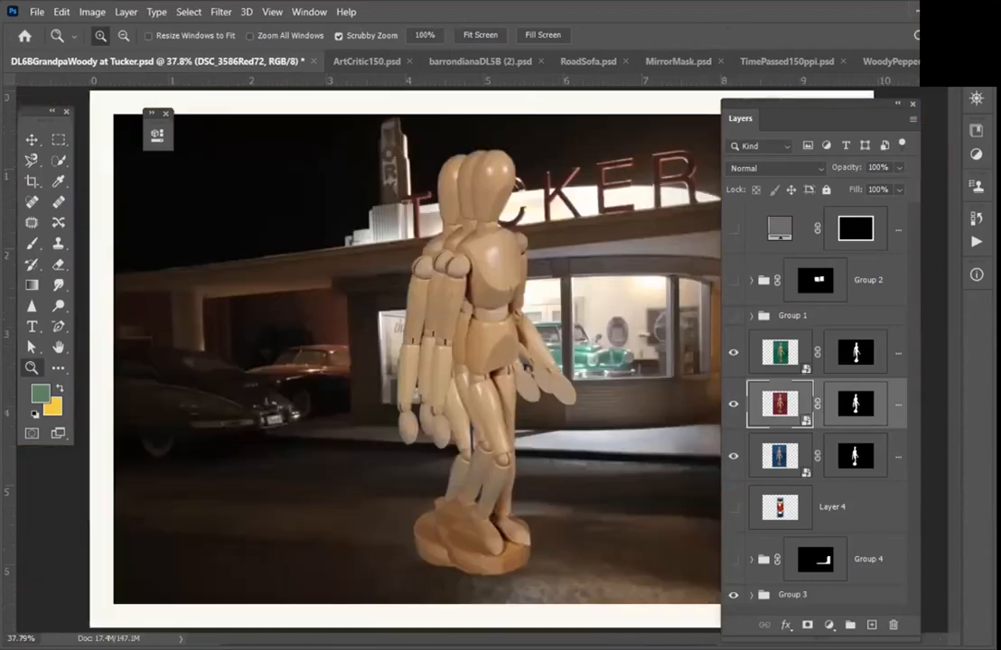
Step: Hide the green- and red-backdrop mannequin layers and shrink the DSC_3586 mannequin to a small figure on the street below the showroom window
key("v")
left_click(733, 351)
left_click(732, 405)
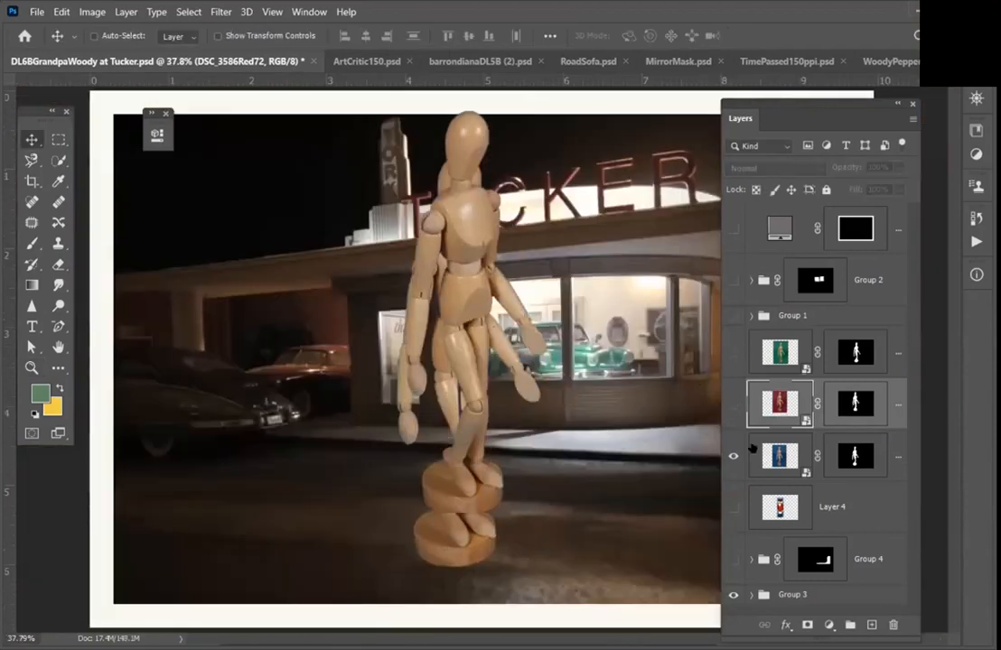
left_click(789, 457)
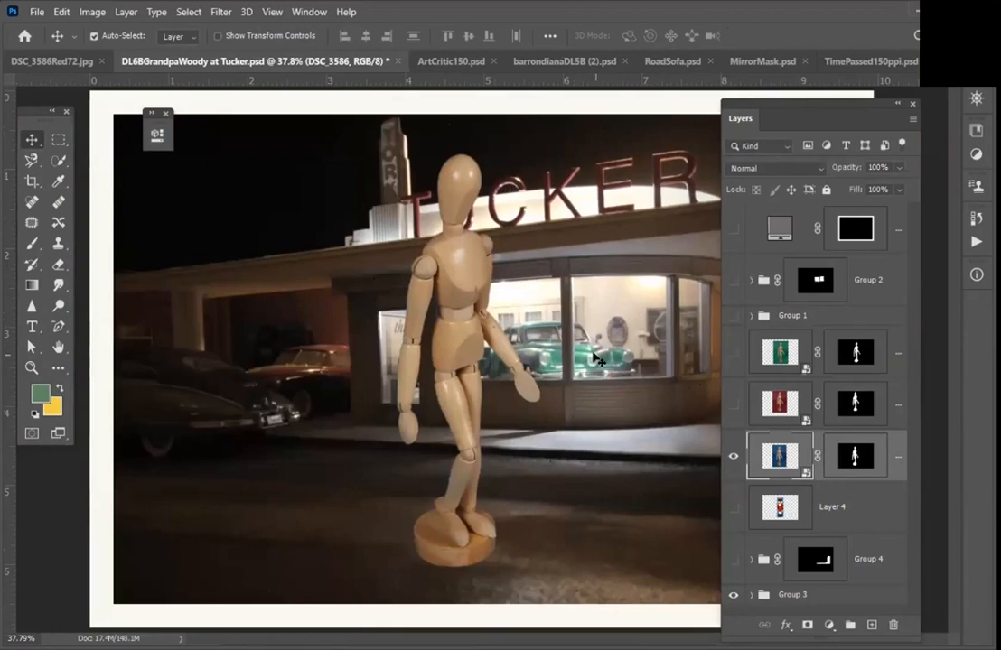
key("ctrl+t")
left_click_drag(300, 121, 501, 424)
Step: Inspect the small DSC_3586 mannequin's detail at about 210% and return to the full composite view
left_click(31, 368)
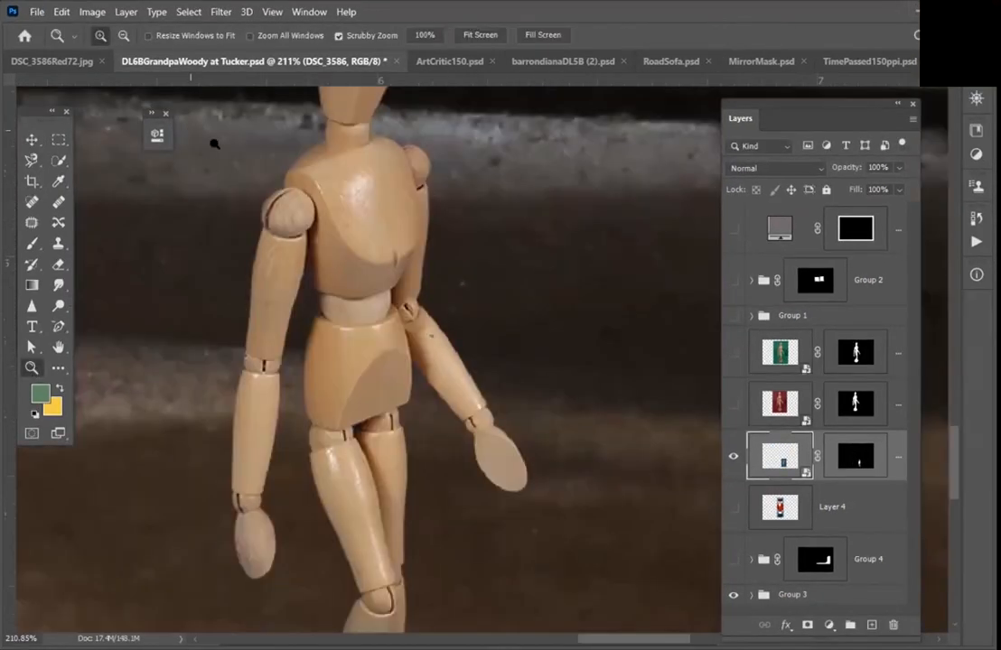
key("ctrl+0")
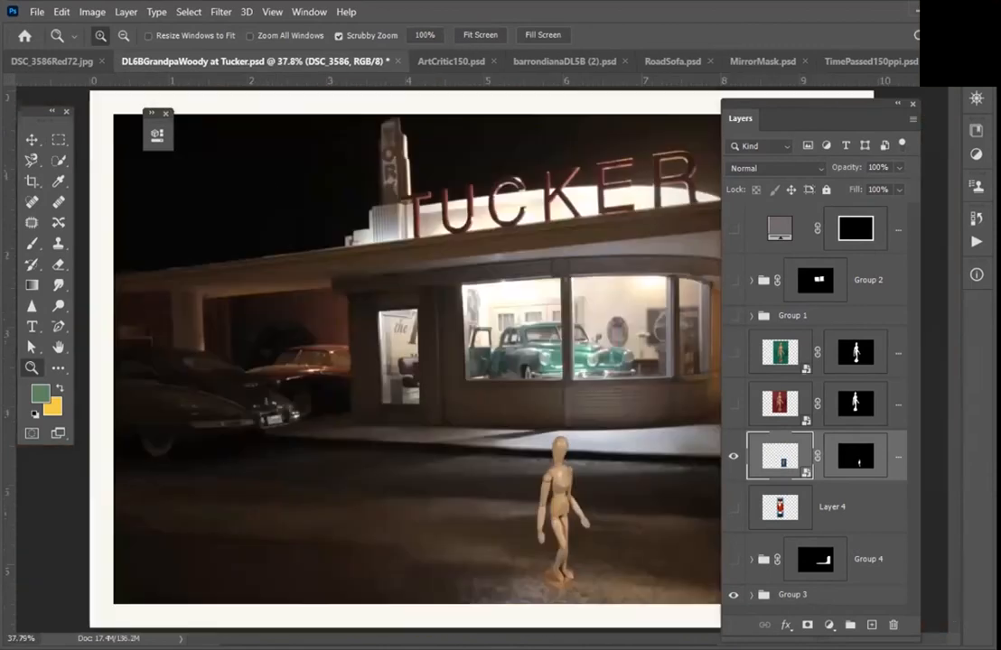
left_click(32, 139)
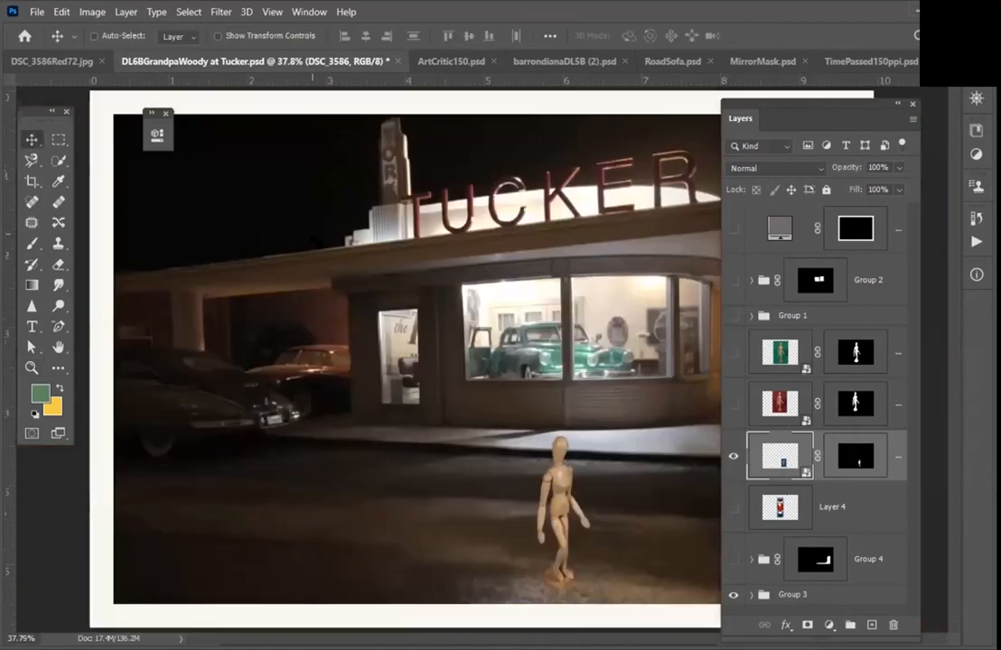
Step: Save the composite over the existing DL6BGrandpaWoody at Tucker.psd in the DL6B Samples folder, keeping its layers
key("ctrl")
key("ctrl+shift+s")
key("Return")
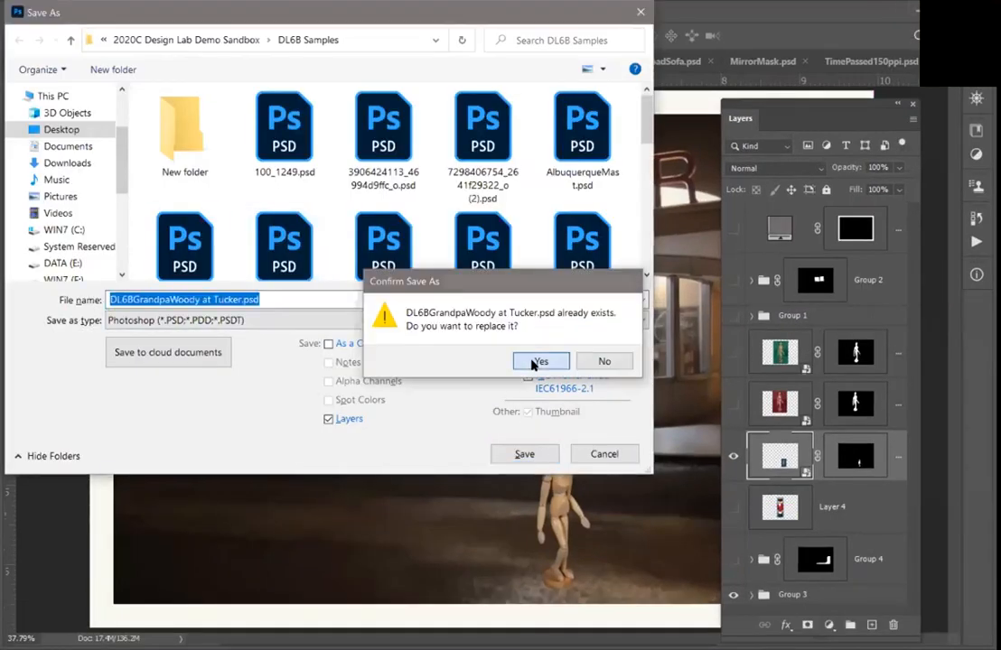
key("Return")
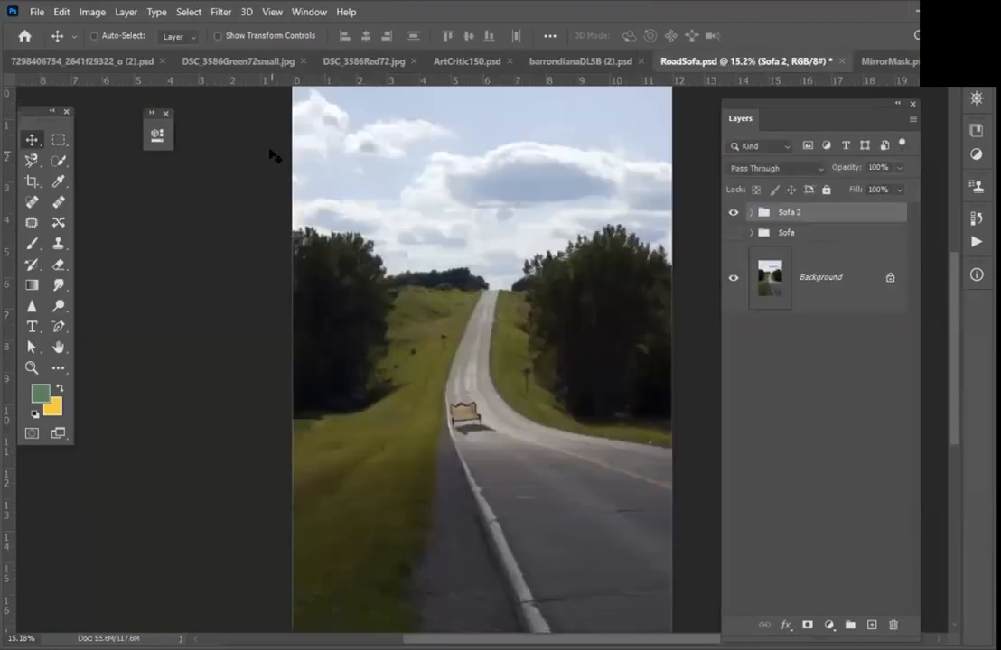
Step: Close the saved composite and reopen DL6BGrandpaWoody at Tucker.psd, fitting the whole scene in view
key("ctrl+w")
left_click(36, 12)
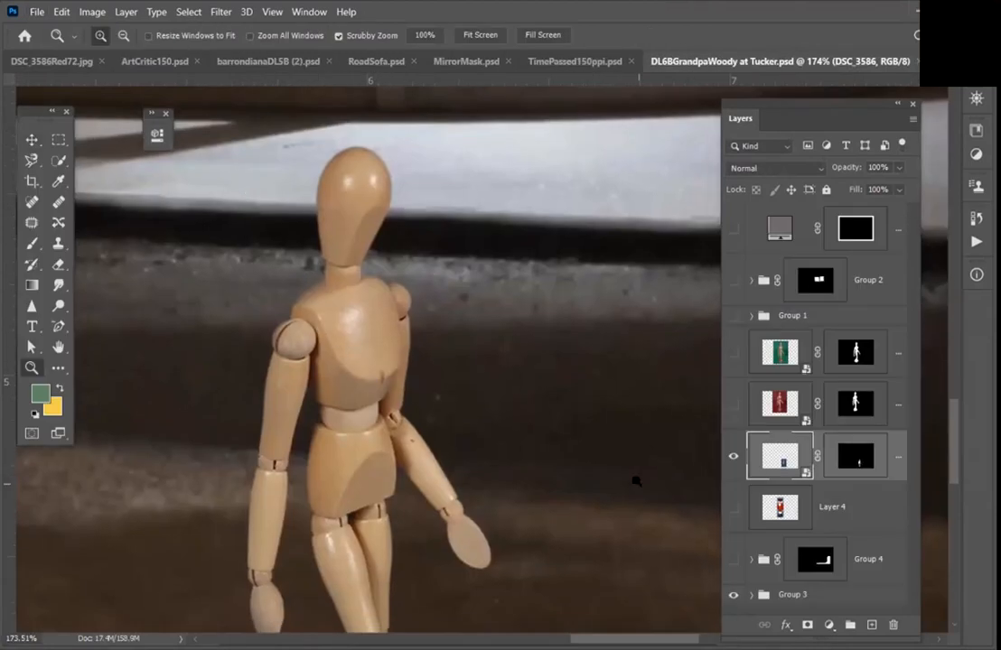
key("ctrl+0")
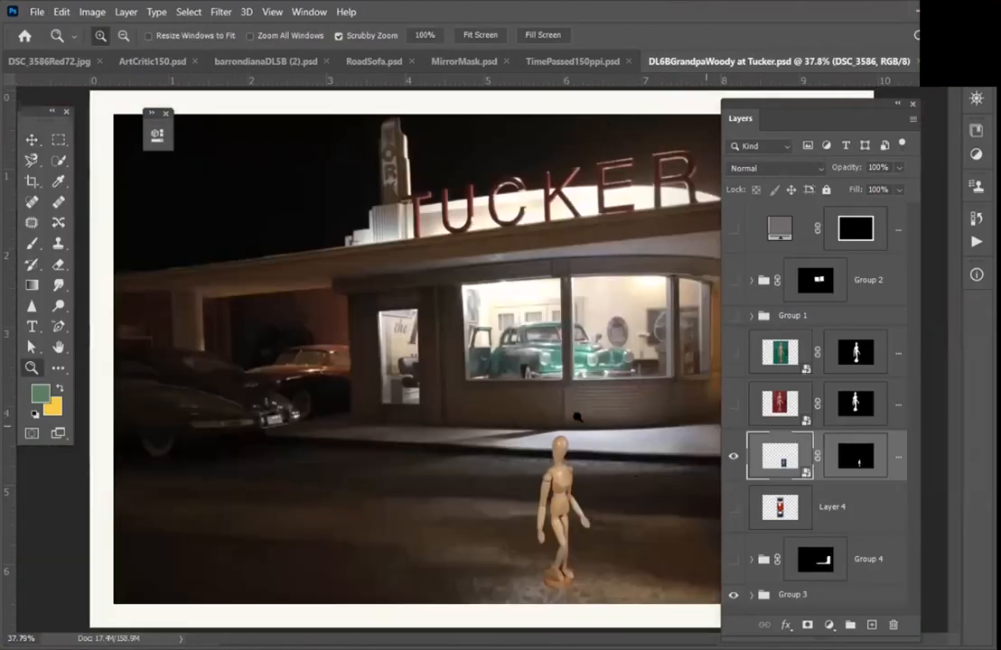
Step: Enlarge the small DSC_3586 mannequin back to its former large size, reaching from the street up to the TUCKER sign
key("ctrl+t")
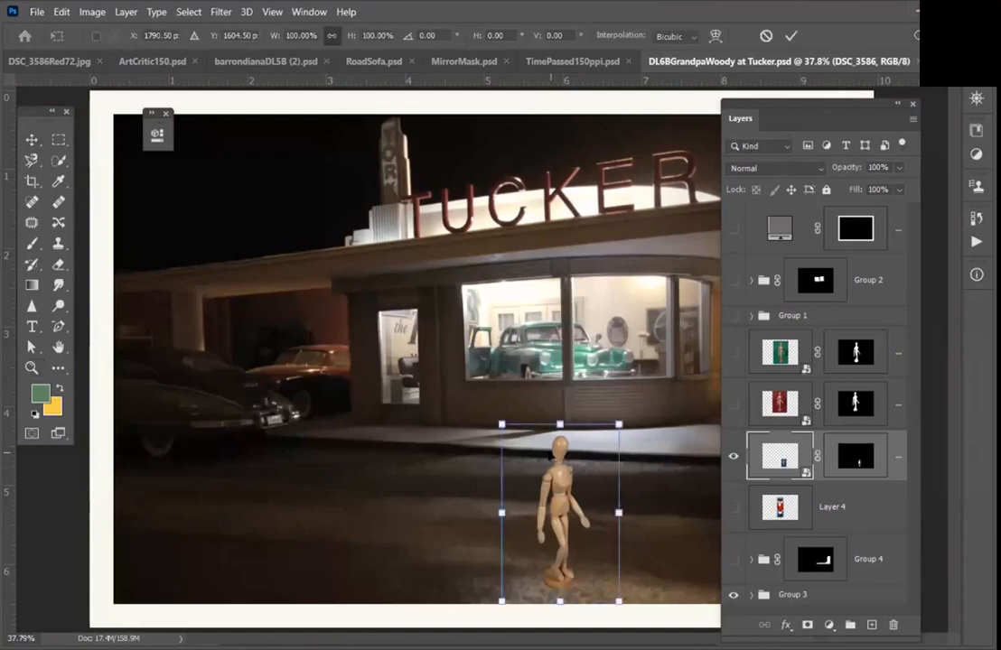
left_click(32, 140)
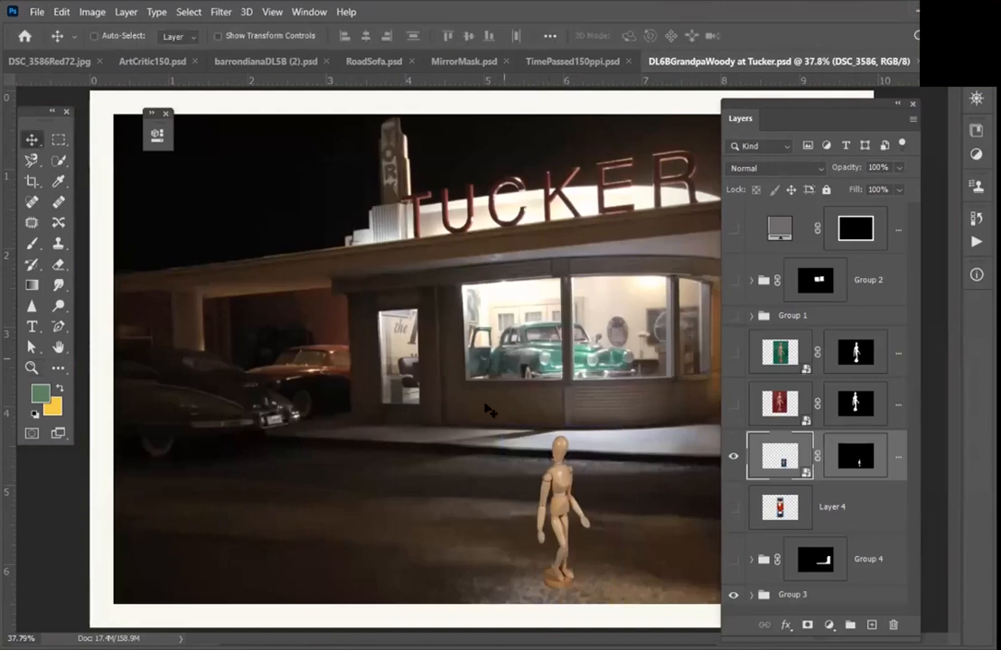
key("ctrl+t")
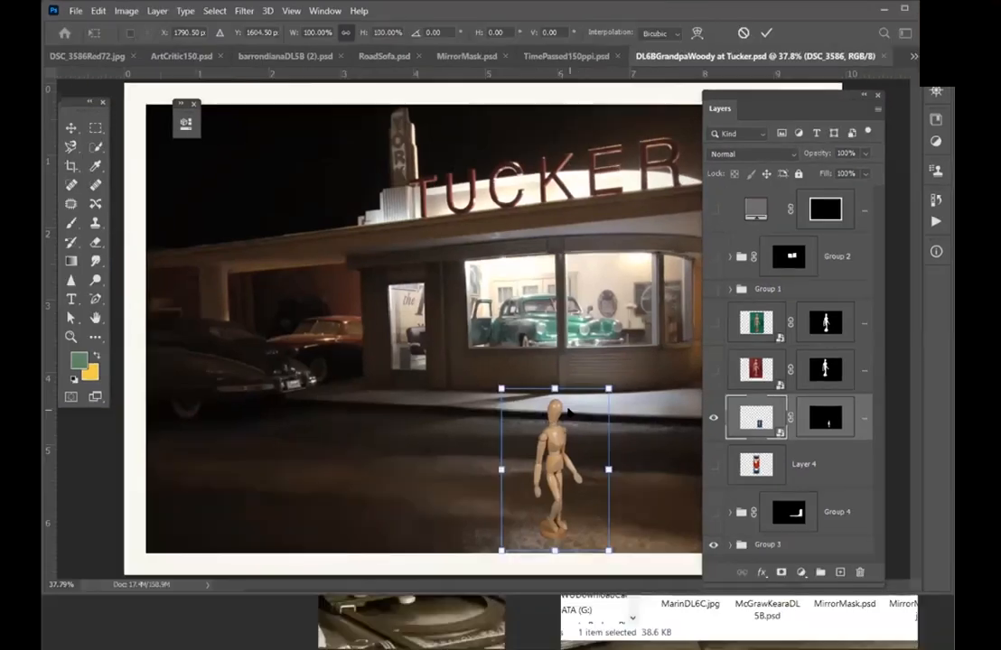
left_click_drag(501, 424, 295, 113)
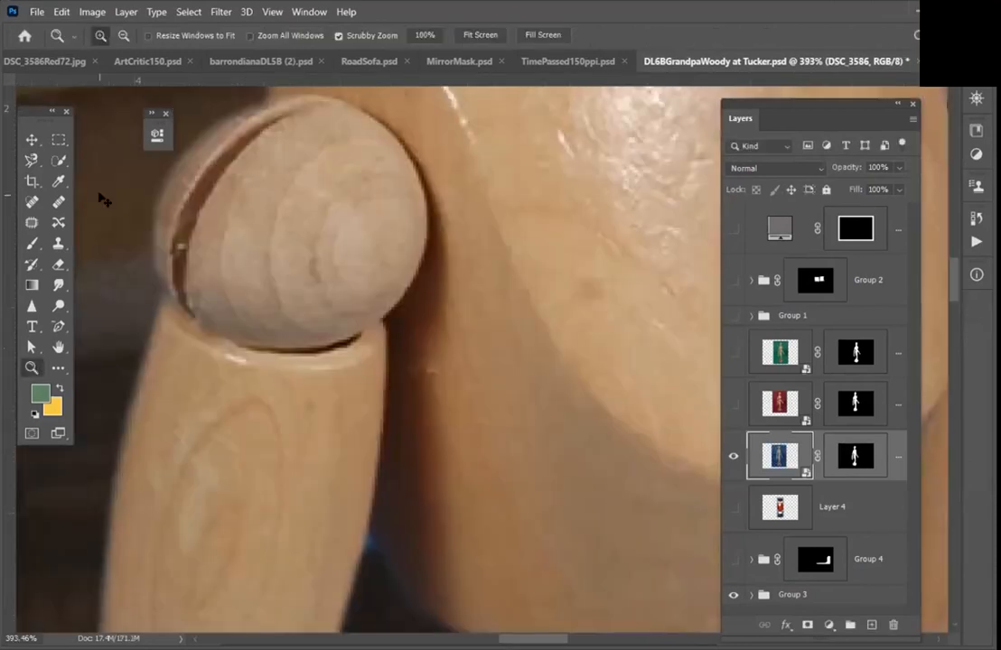
Step: Inspect the enlarged mannequin's shoulder detail and check the dimensions and resolution of its source image DSC_3586.JPG
key("ctrl+minus")
key("ctrl+minus")
key("ctrl+minus")
key("ctrl+minus")
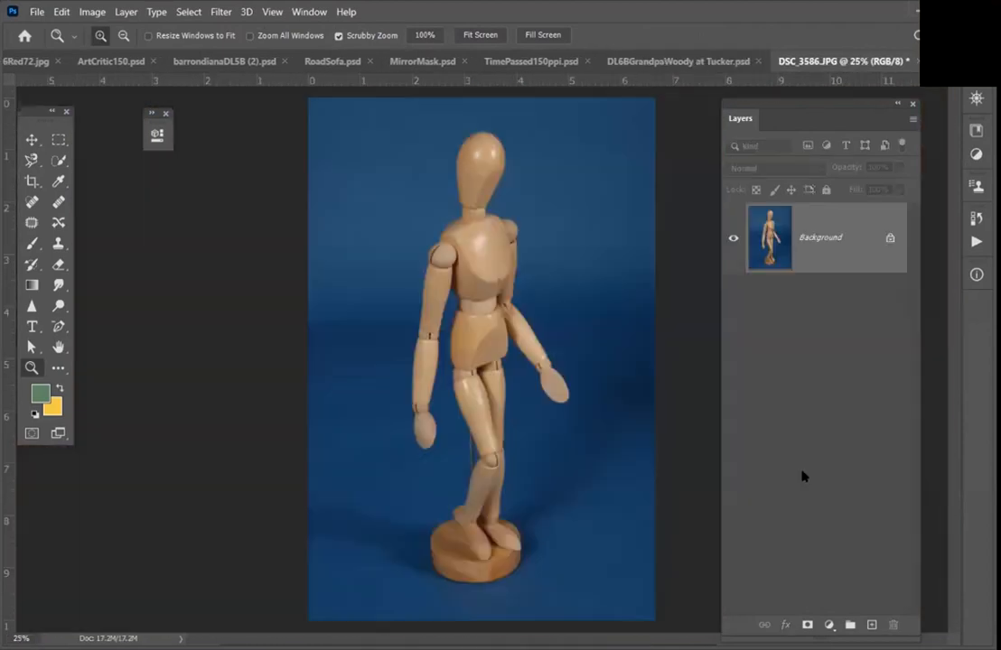
key("ctrl+alt+i")
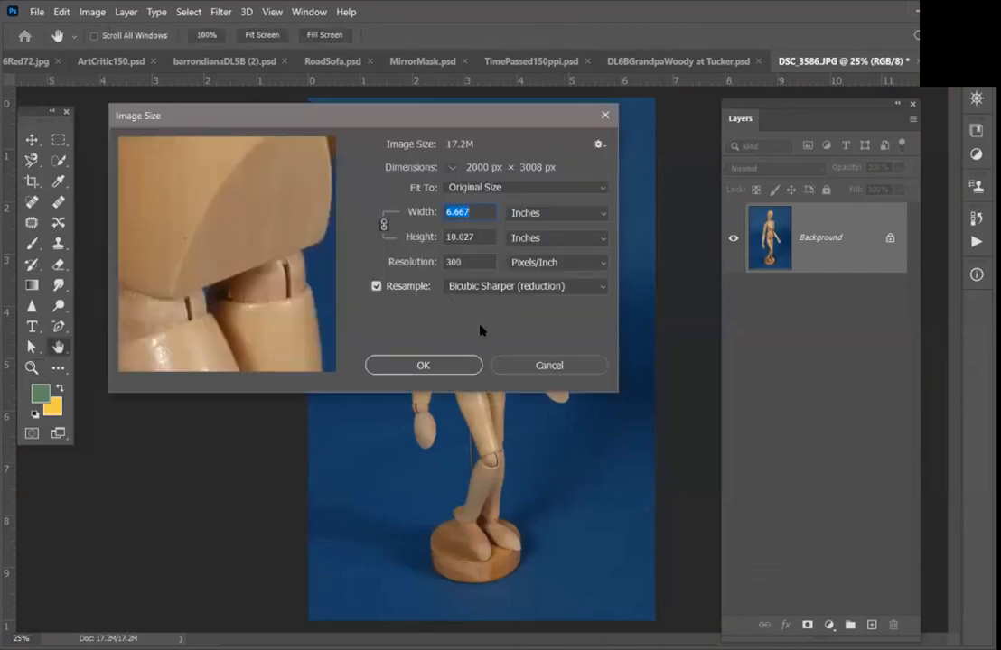
left_click(546, 364)
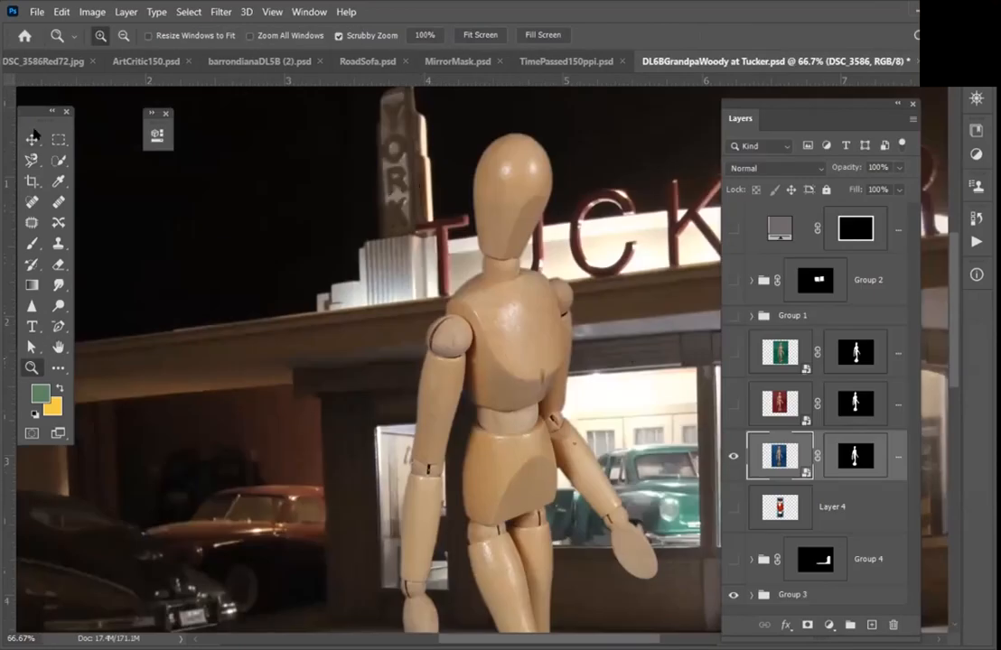
Step: Scale the large DSC_3586 mannequin down to about 38% so it stands in the street below the showroom window
left_click(33, 139)
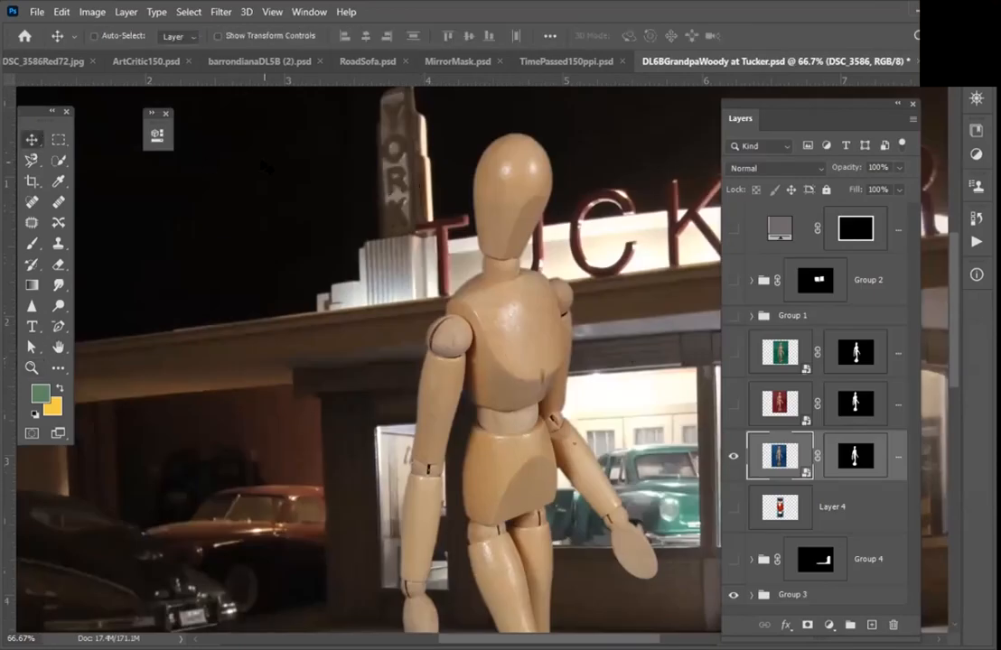
key("ctrl+0")
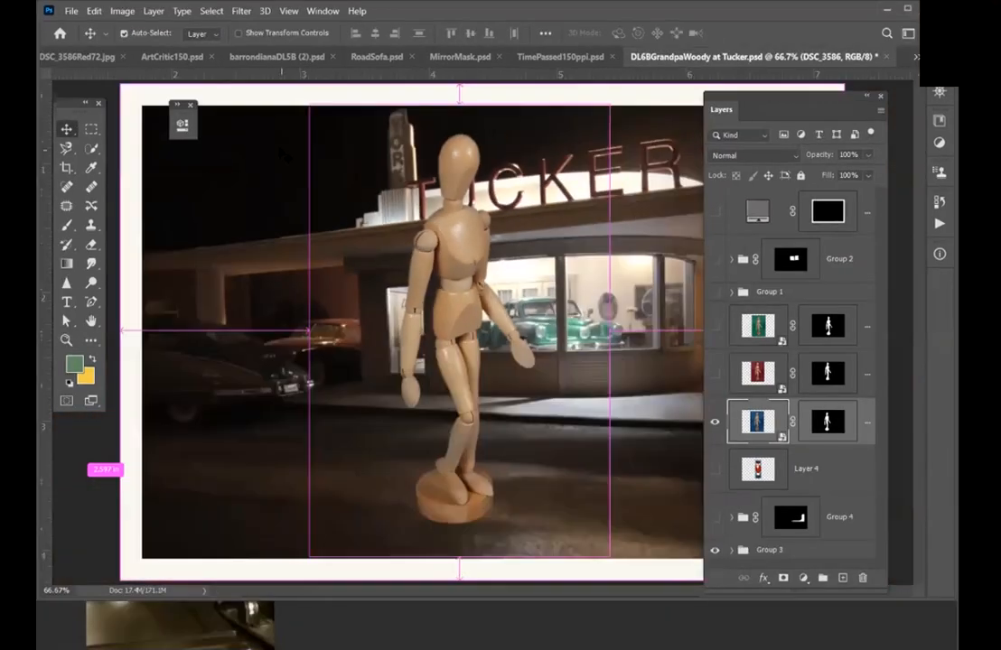
key("ctrl+t")
left_click_drag(310, 106, 495, 386)
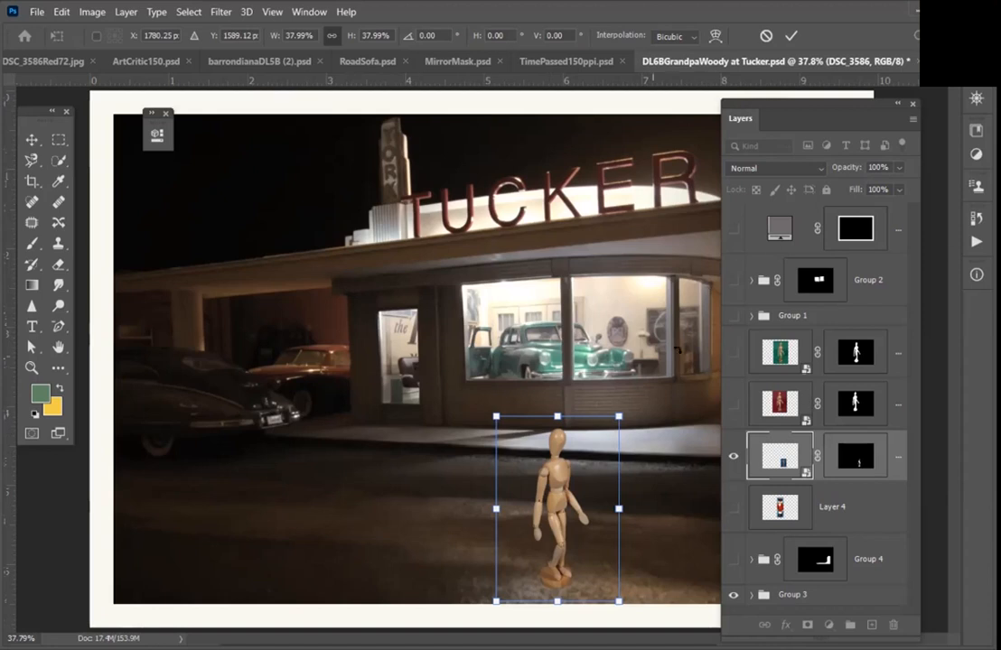
Step: Show the large DSC_3586Green72small mannequin and examine its shoulder detail up close and within the whole scene
left_click(743, 354)
left_click(734, 352)
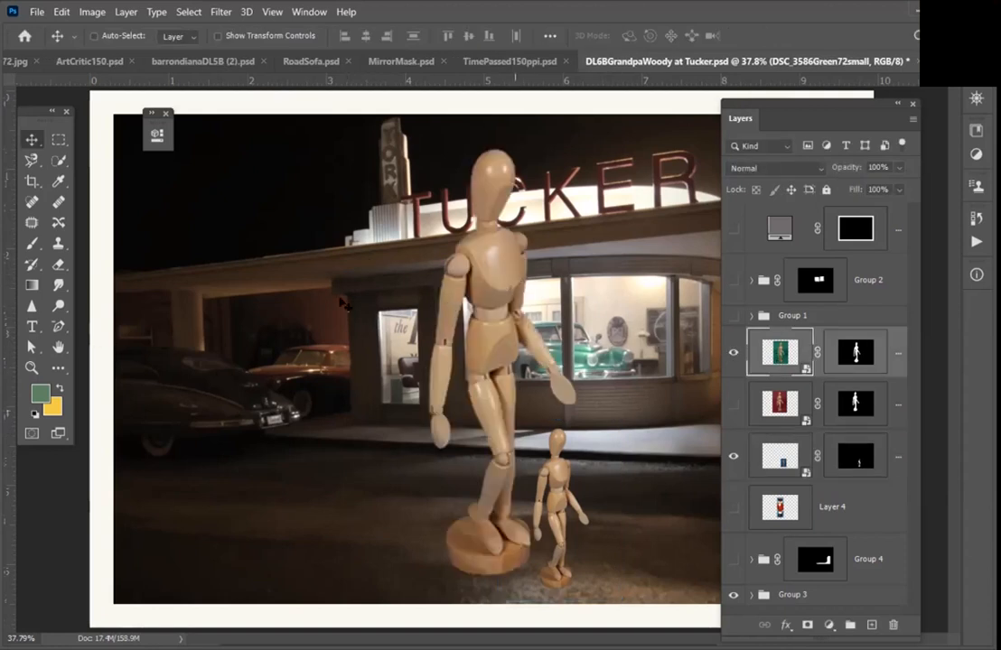
left_click(31, 367)
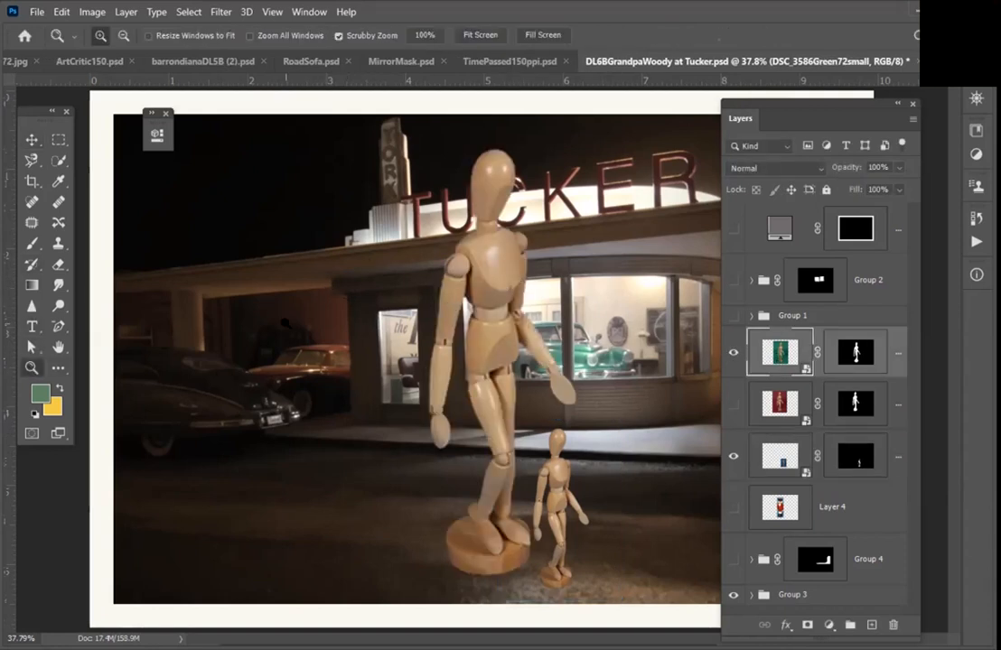
left_click_drag(446, 243, 533, 418)
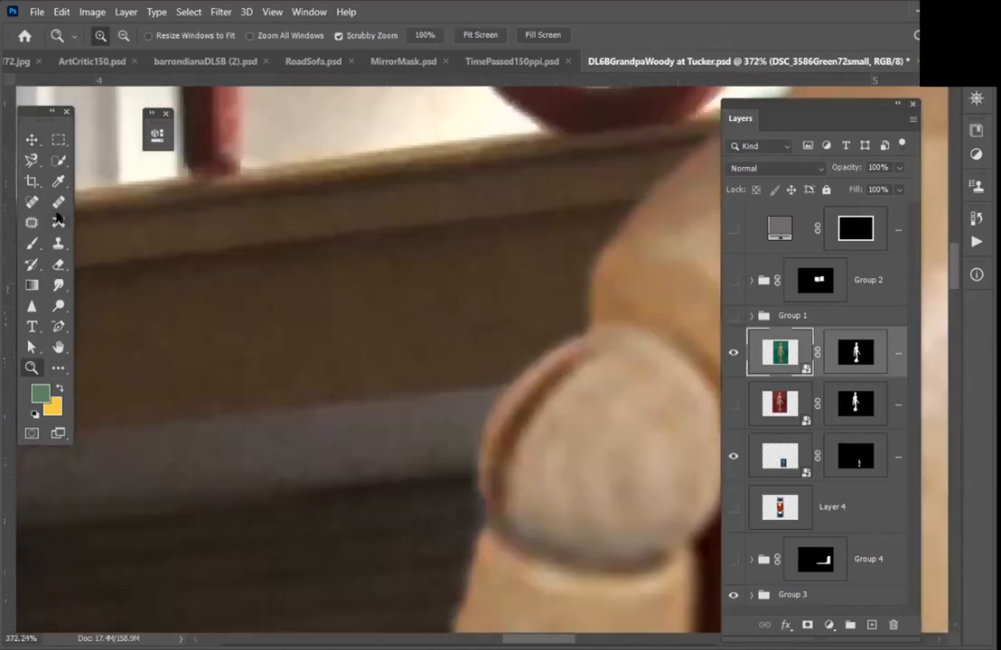
key("ctrl+minus")
key("ctrl+minus")
key("ctrl+minus")
key("ctrl+minus")
key("ctrl+minus")
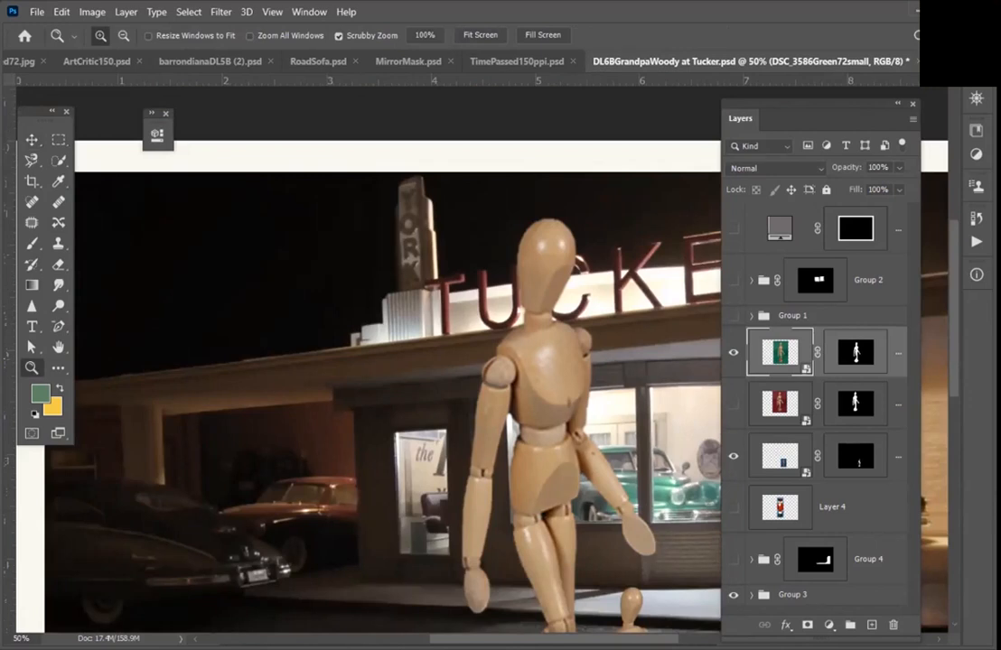
left_click_drag(457, 358, 167, 252)
key("ctrl+0")
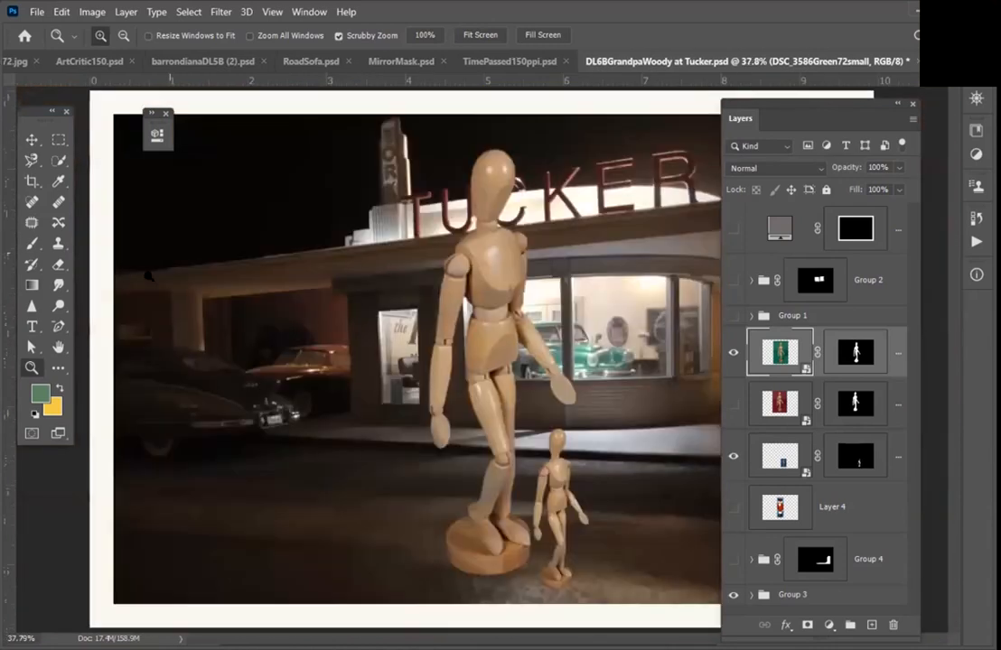
Step: Select the Layer 4 nutcracker including its hat knob with Object Selection, refining edges with 1 px smart radius, 1 px feather and -30% shift
key("v")
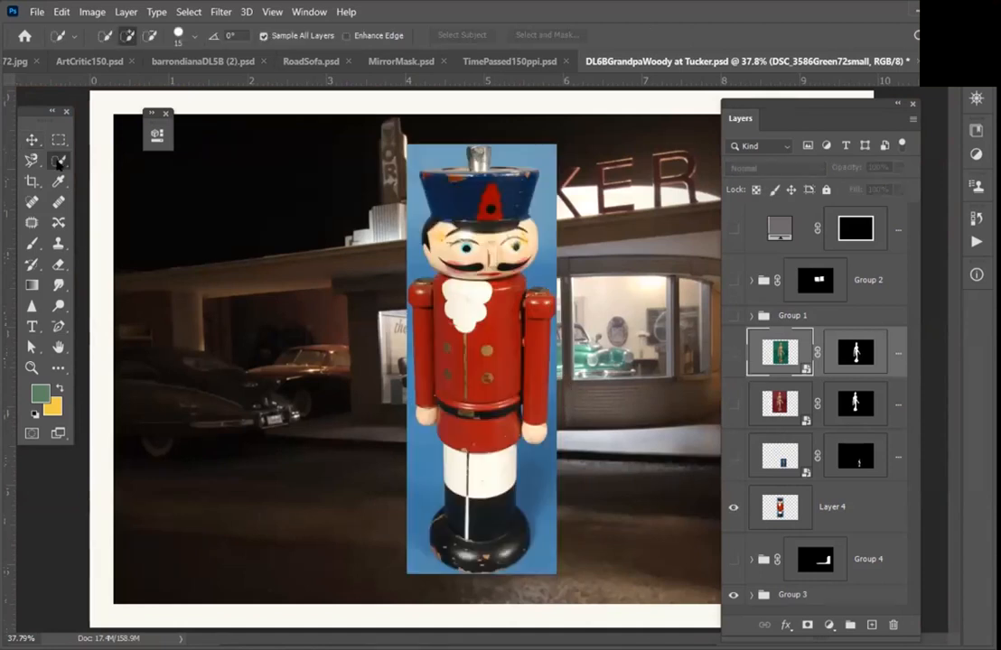
right_click(59, 161)
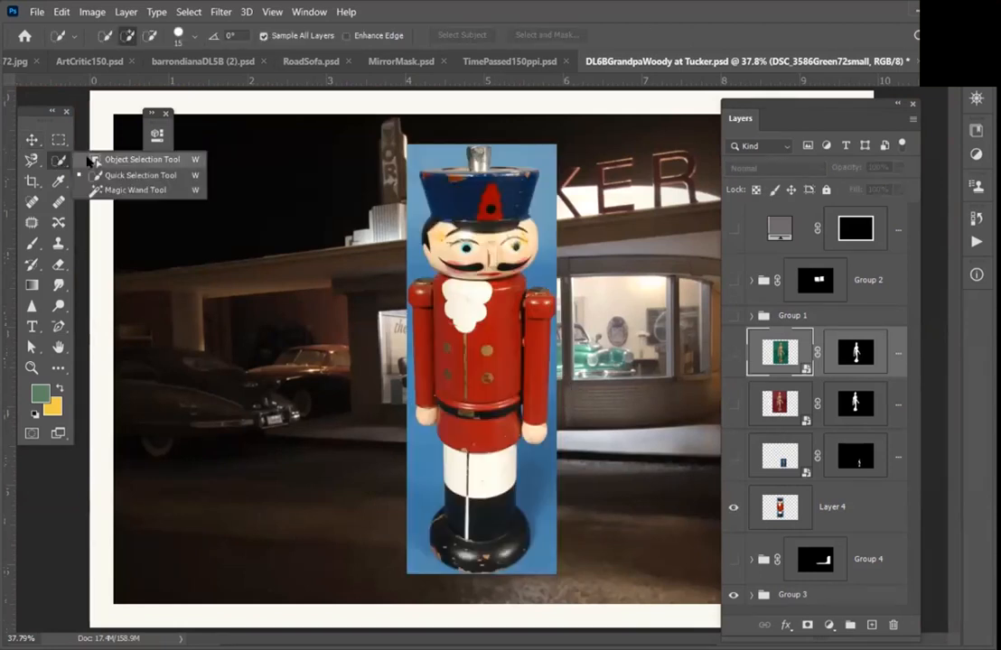
left_click(90, 160)
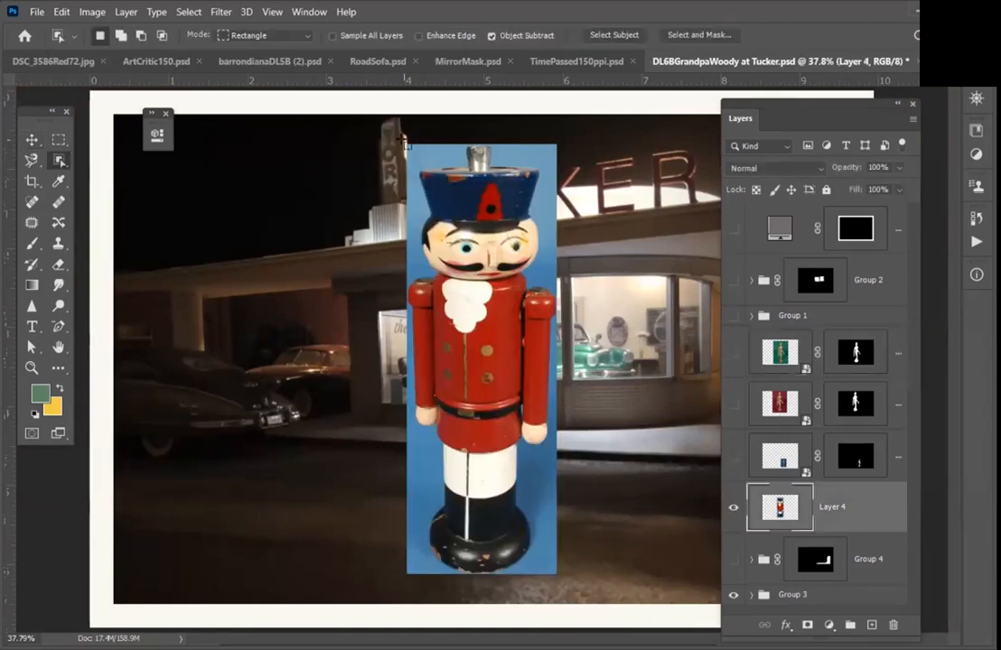
left_click_drag(405, 140, 564, 565)
left_click_drag(558, 515, 558, 526)
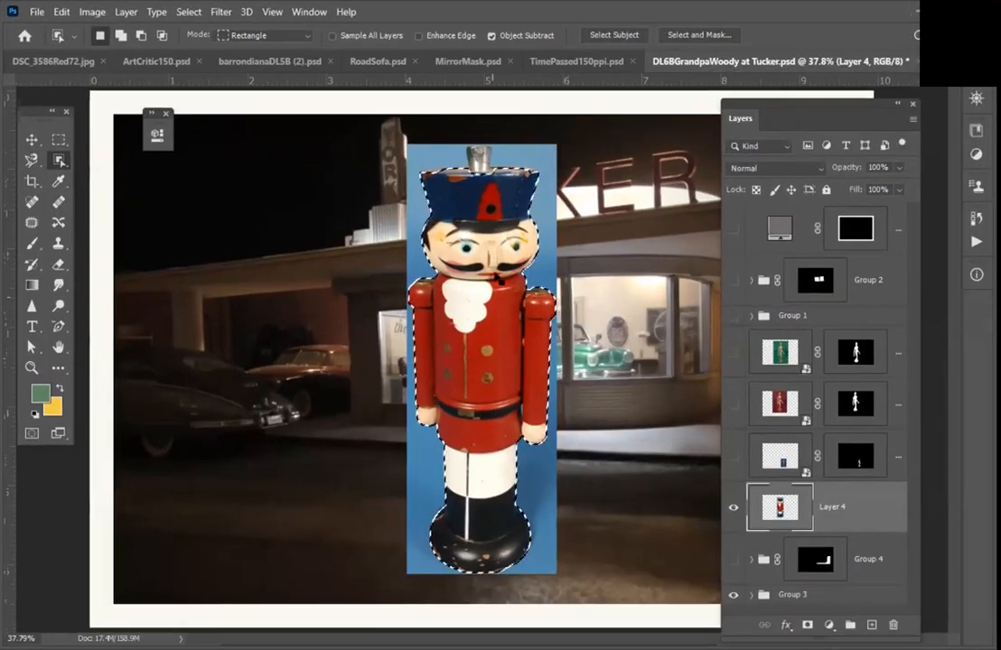
left_click_drag(455, 140, 481, 155)
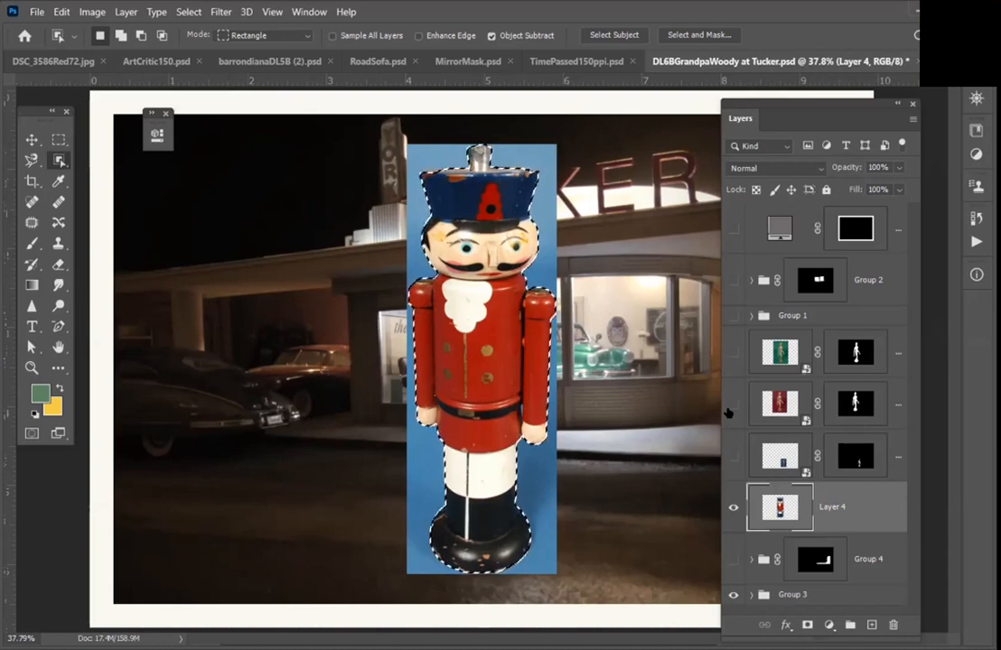
key("ctrl+alt+r")
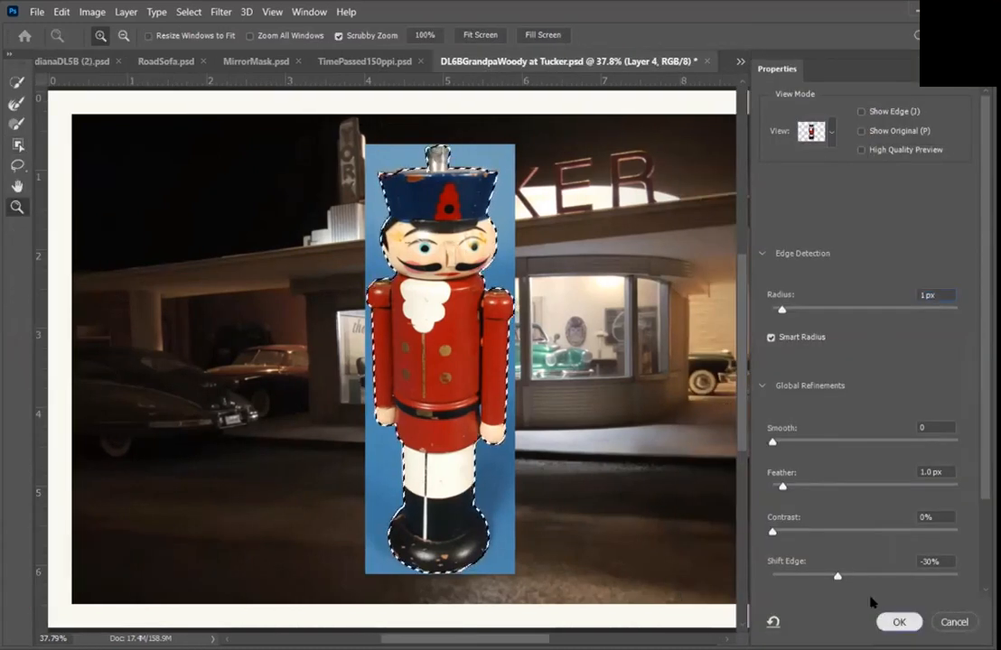
left_click(896, 622)
Step: Extend the nutcracker selection along the upper rim of the hat with the Quick Selection tool
left_click(32, 368)
left_click_drag(432, 136, 519, 140)
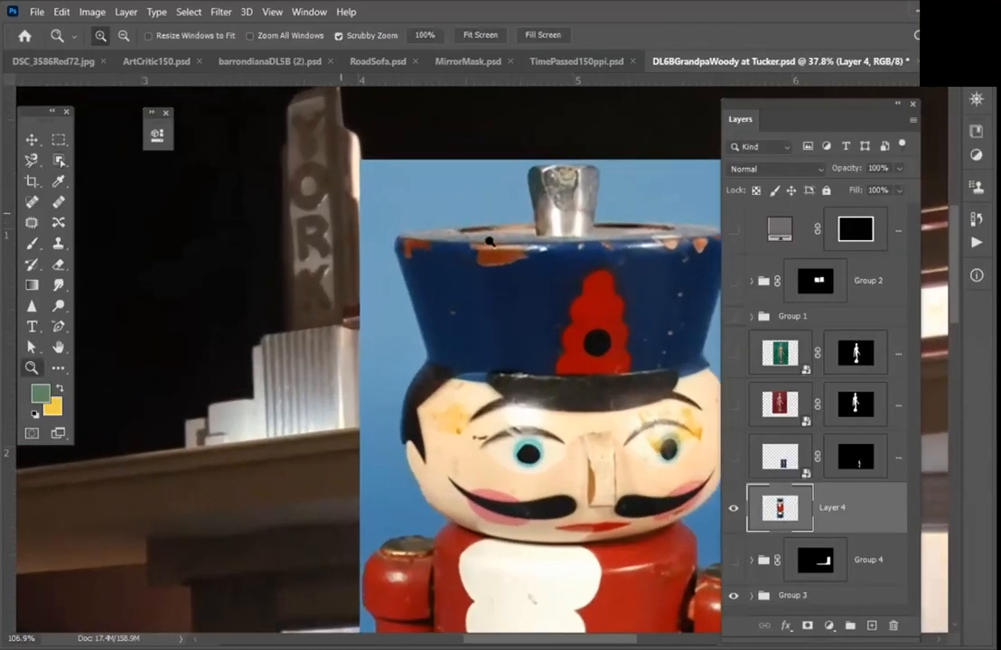
left_click(59, 160)
left_click(59, 160)
left_click(127, 171)
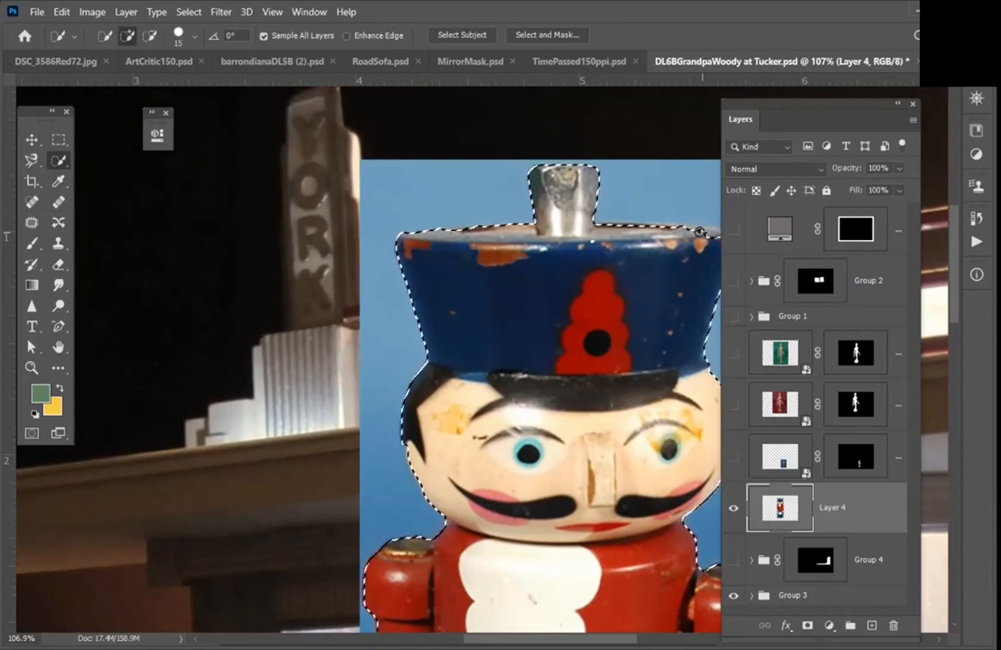
left_click_drag(565, 295, 409, 277)
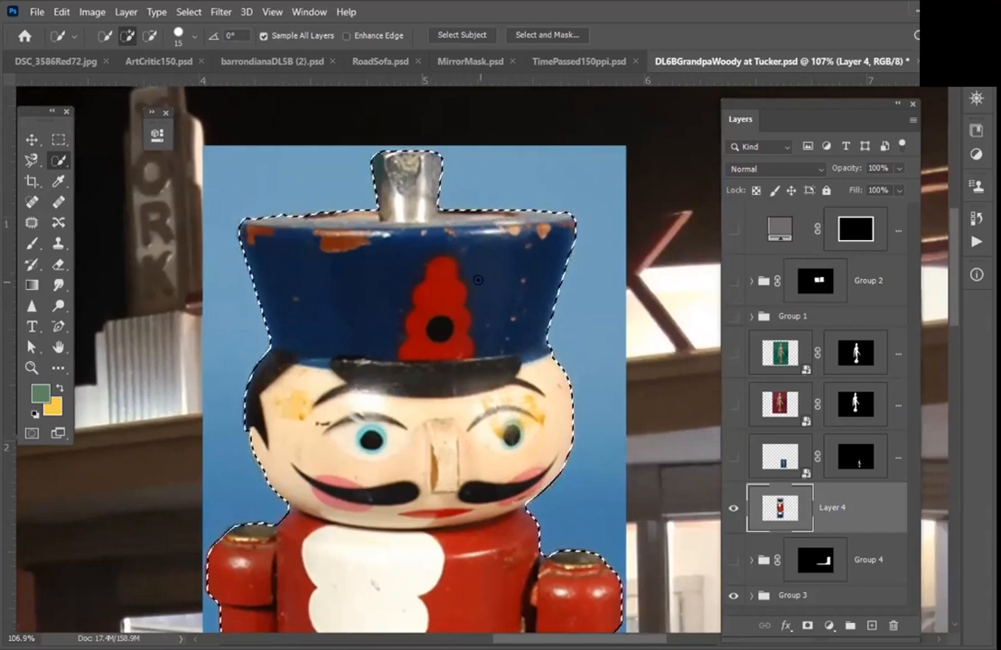
Step: Refine the selection edge with 1 px radius, 1 px feather and -30% shift, and mask Layer 4 with it
key("ctrl+0")
key("alt+ctrl+r")
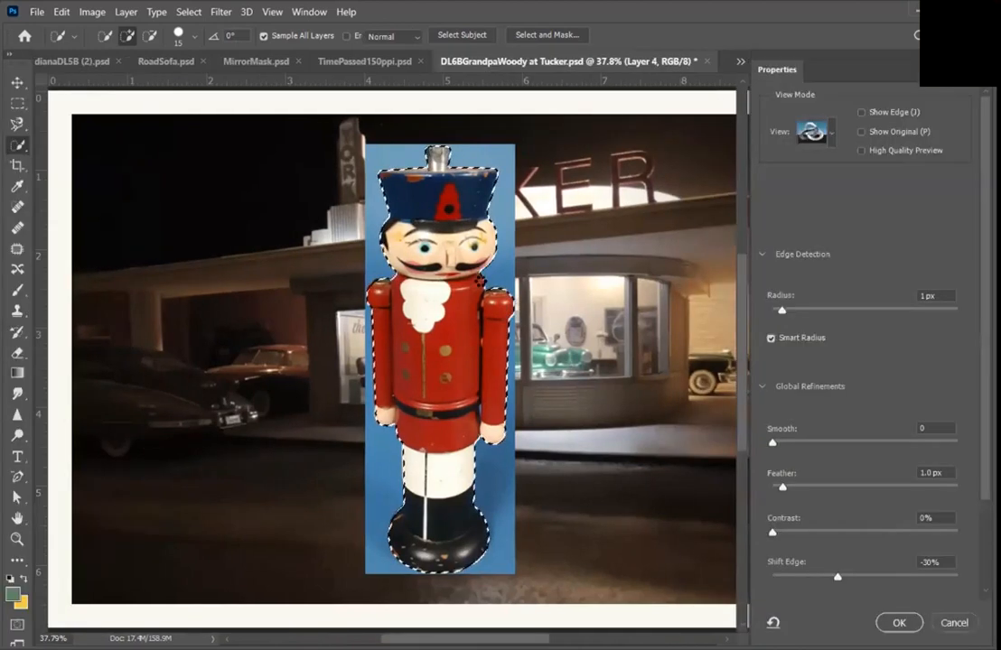
left_click(896, 623)
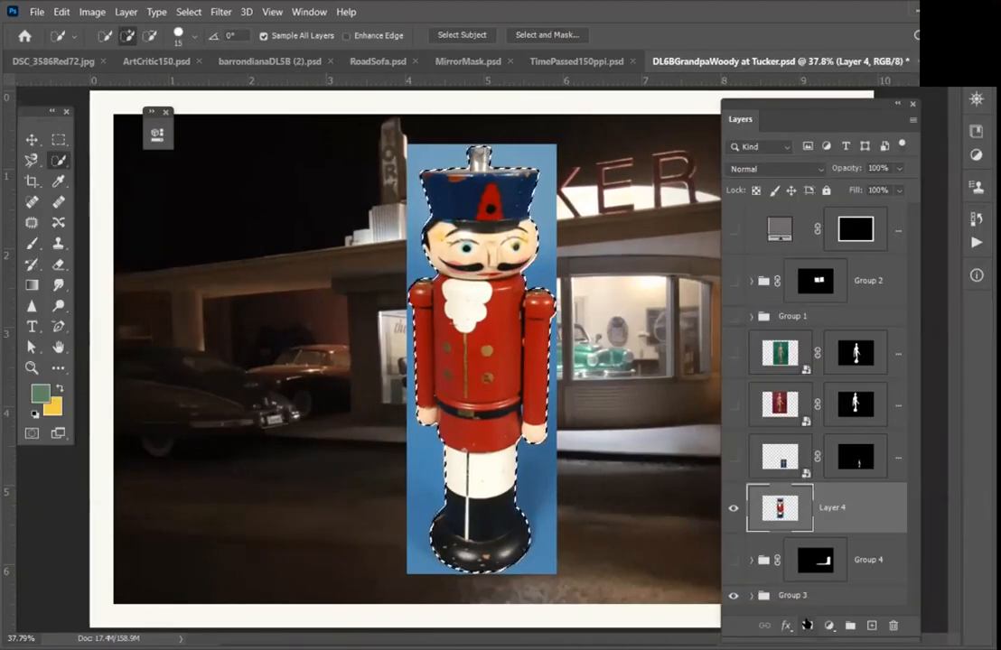
left_click(807, 625)
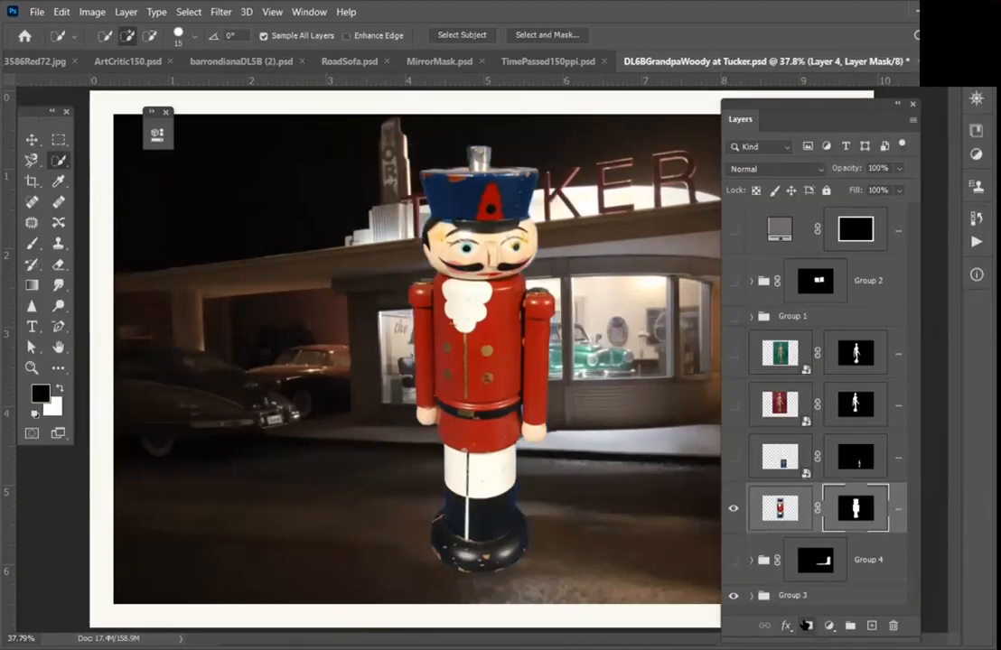
Step: Move the masked nutcracker in front of the dark parked car and show Group 1 in place of Layer 4
left_click(31, 137)
left_click_drag(486, 377, 308, 475)
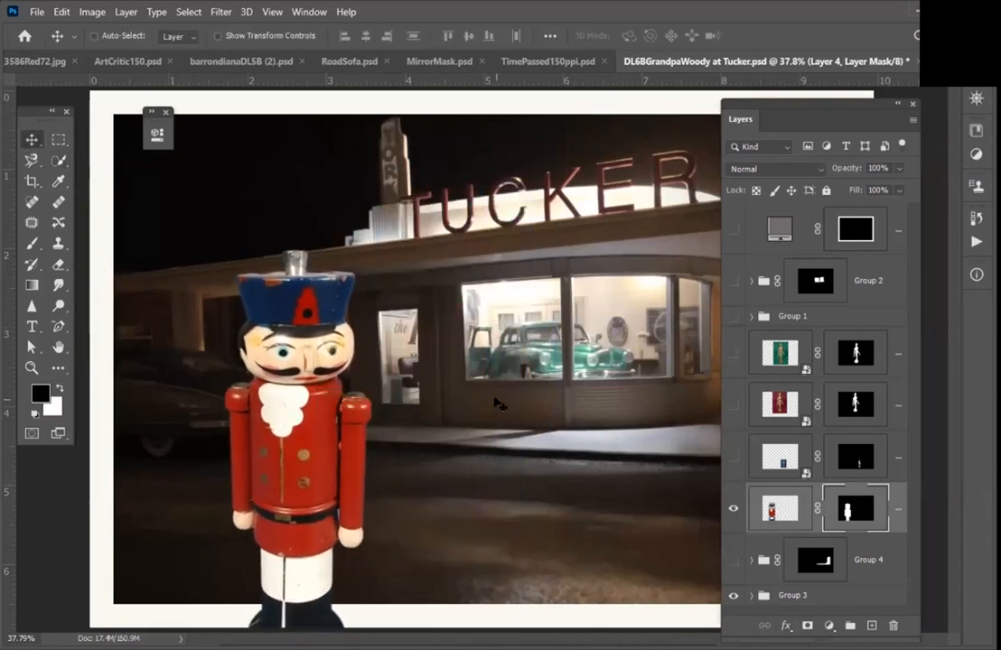
left_click(732, 317)
left_click(732, 509)
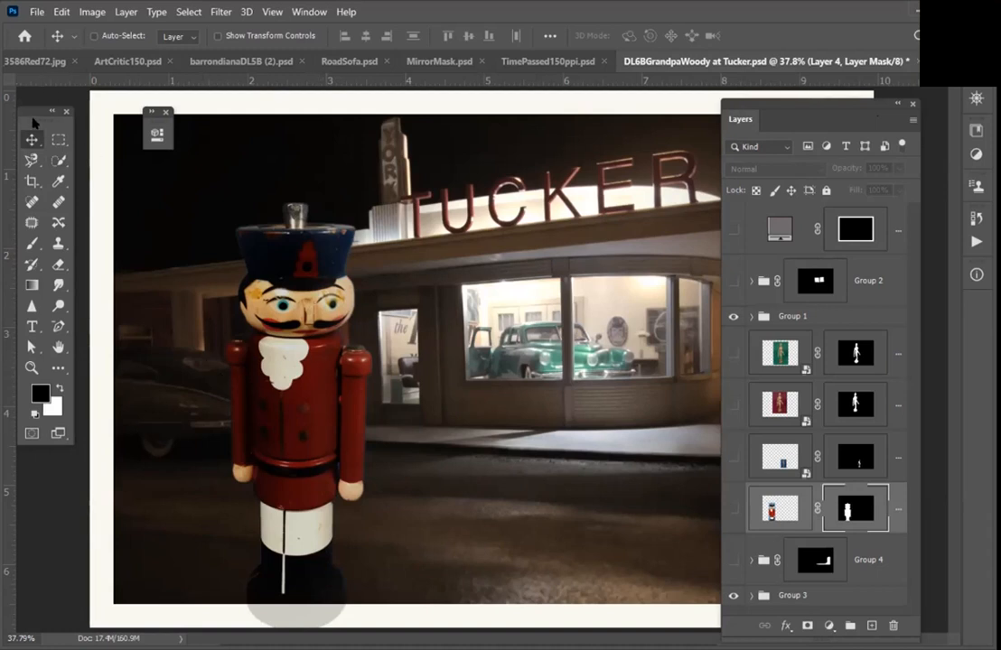
Step: Check the Group 1 nutcracker's knob and shoulder heights against a temporary horizontal guide, and remove the guide
left_click_drag(32, 117, 41, 109)
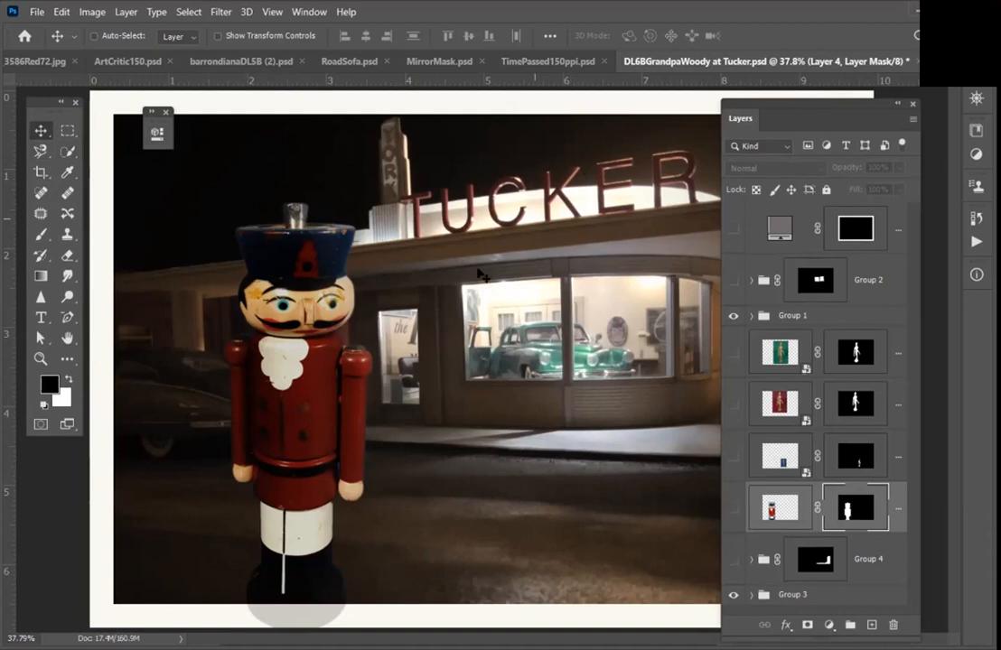
left_click_drag(149, 79, 198, 203)
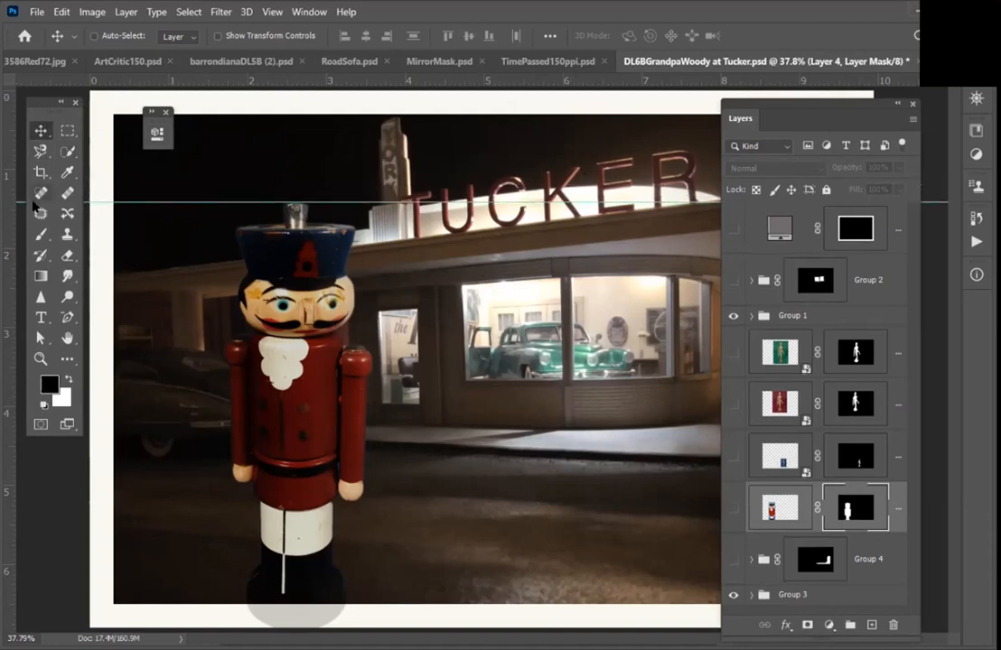
left_click_drag(91, 200, 108, 344)
left_click_drag(18, 348, 16, 298)
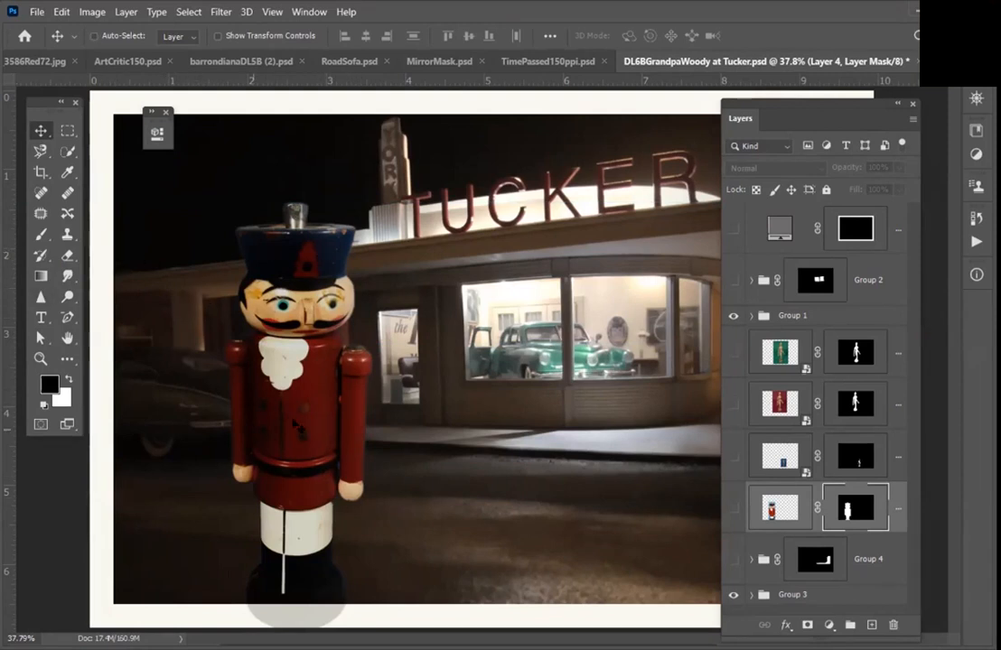
Step: Hide Group 1, show Layer 4 again and move its nutcracker to the middle of the scene before the building
left_click(734, 316)
left_click(734, 508)
left_click_drag(402, 419, 574, 334)
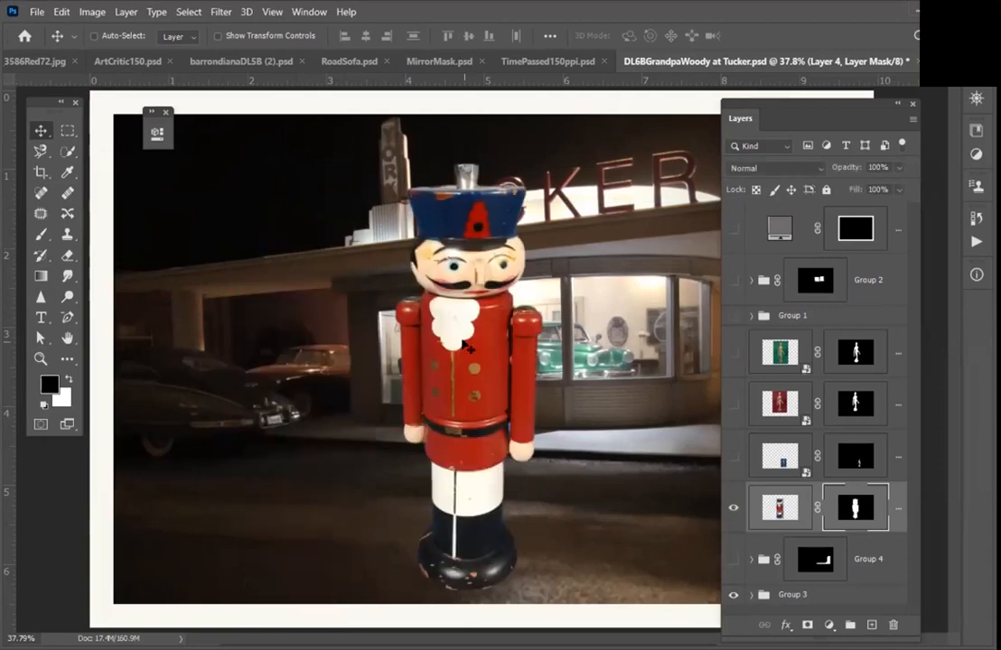
Step: Try a perspective transform on the nutcracker by adjusting its upper corner
key("ctrl+t")
right_click(449, 226)
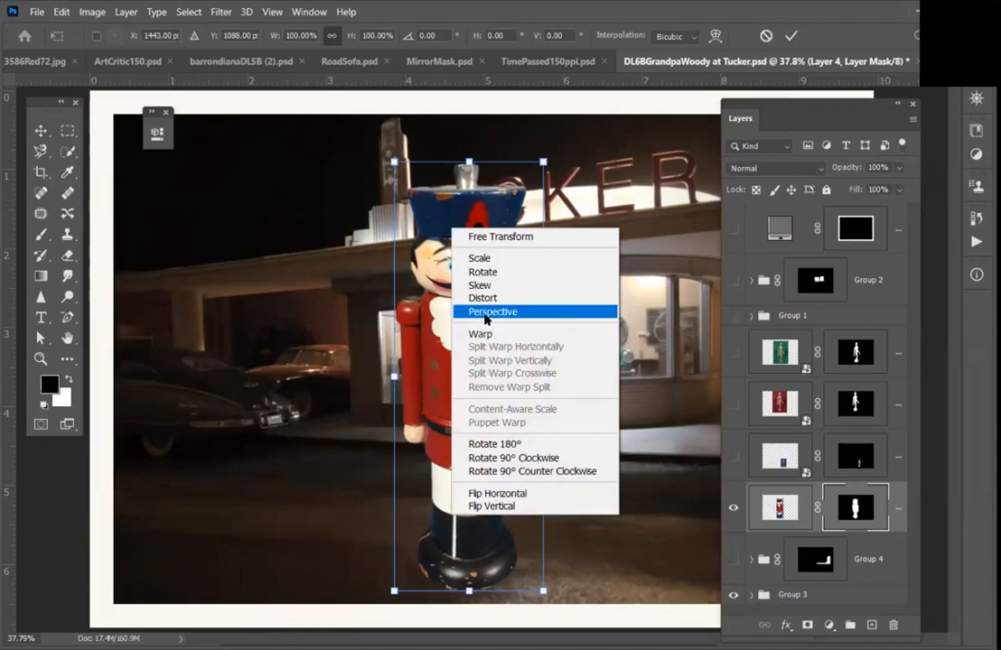
left_click(485, 311)
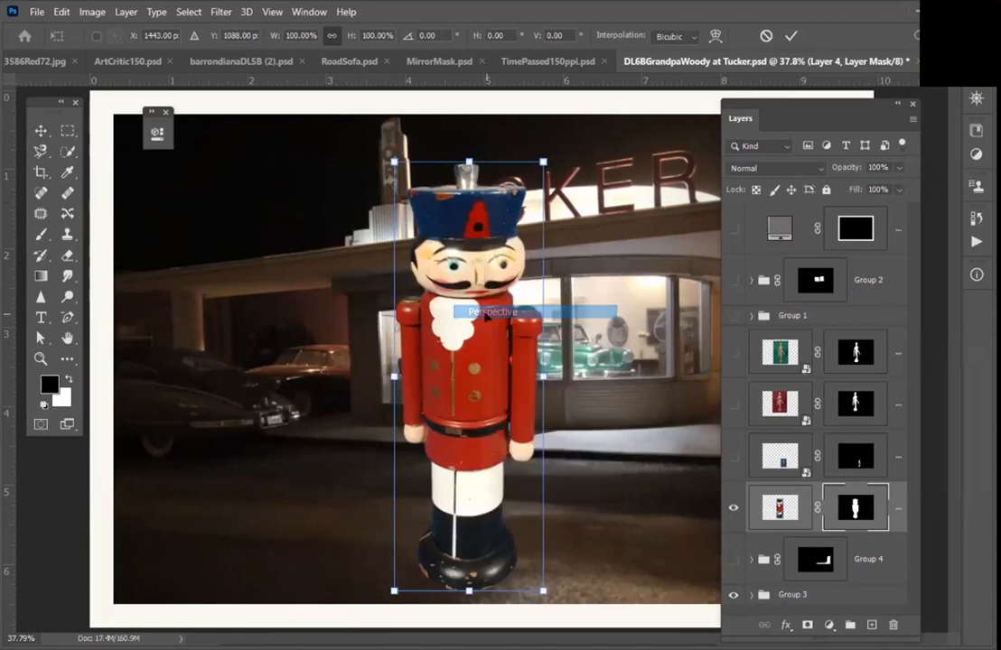
left_click_drag(543, 162, 550, 195)
key("Return")
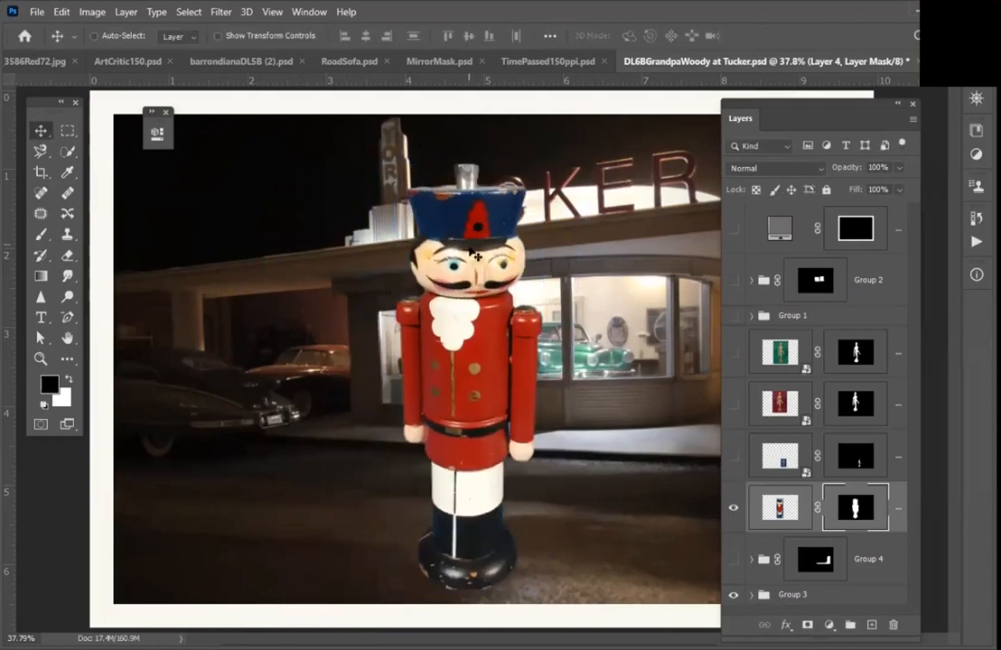
Step: Warp the nutcracker so its hat arches upward and both sides rise at shoulder height, and move it slightly left
key("ctrl+t")
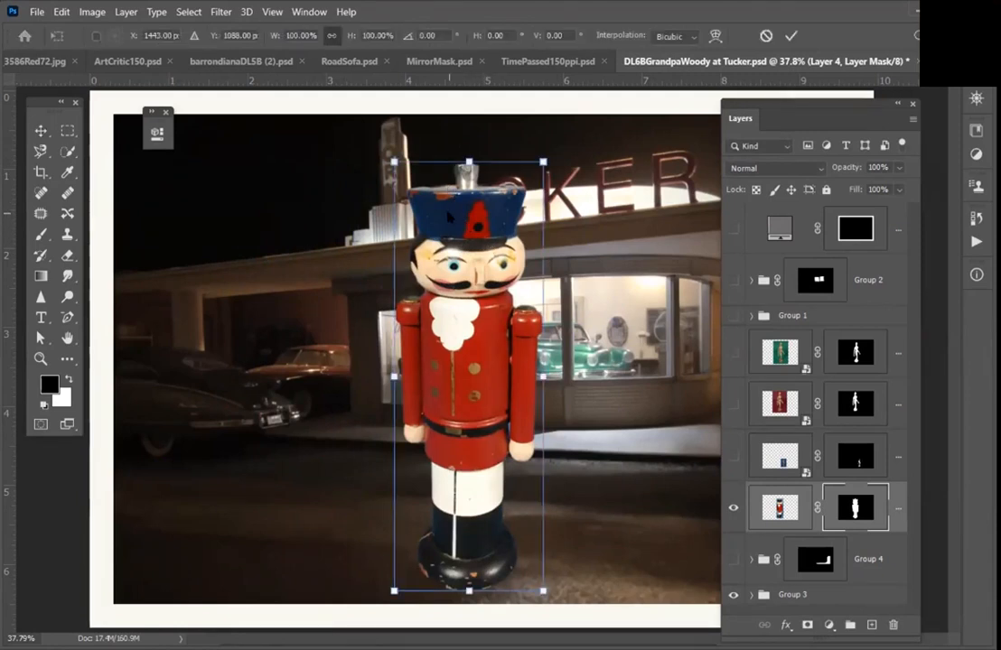
right_click(449, 215)
left_click(479, 320)
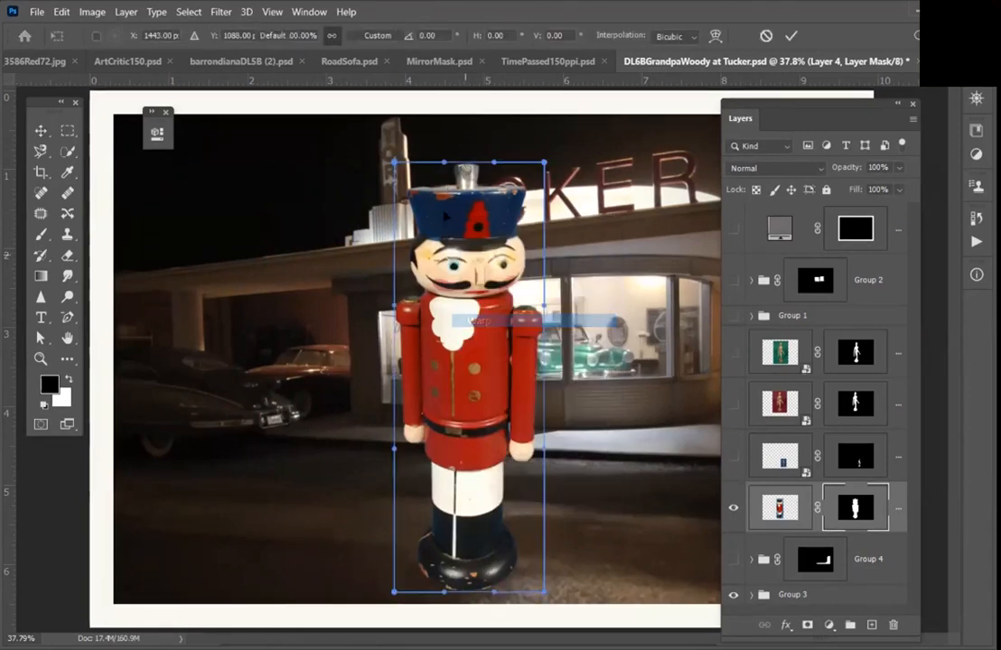
mouse_move(466, 166)
left_mouse_down()
mouse_move(460, 148)
mouse_move(465, 154)
left_mouse_up()
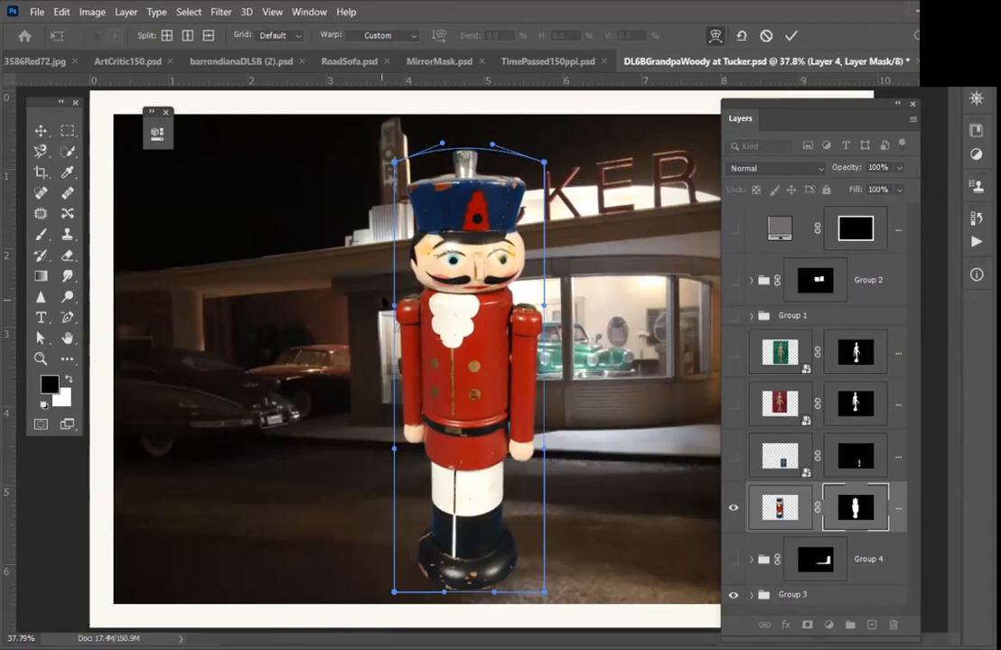
left_click_drag(395, 307, 394, 295)
left_click_drag(543, 305, 541, 291)
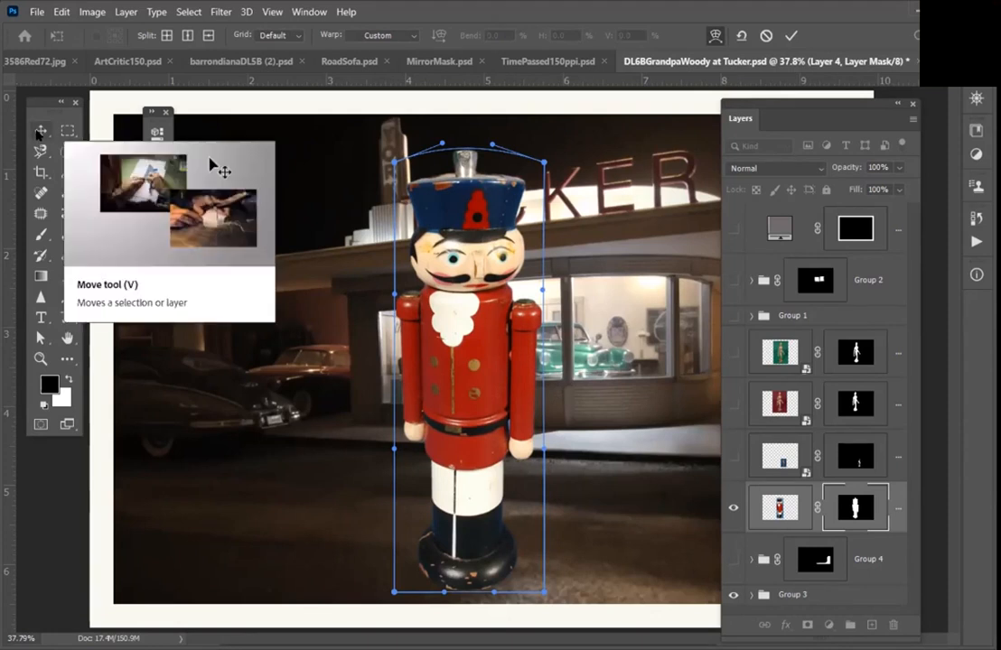
left_click(38, 135)
left_click_drag(476, 338, 445, 330)
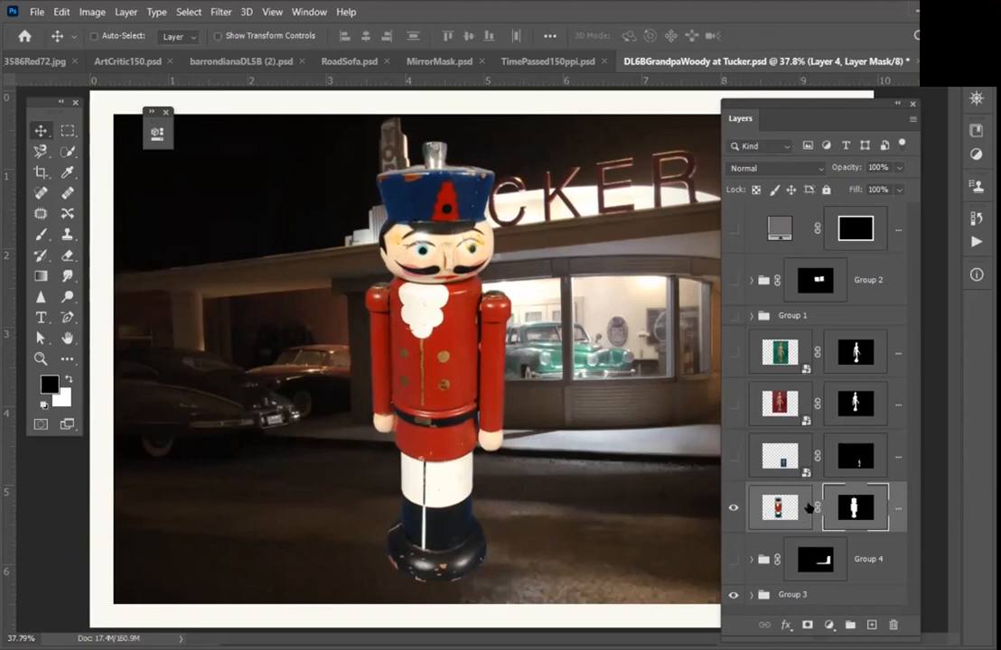
Step: Try moving the nutcracker's layer mask separately after unlinking it from Layer 4, and undo the changes
left_click(816, 506)
left_click_drag(442, 301, 414, 314)
key("ctrl+z")
key("ctrl+z")
key("ctrl+z")
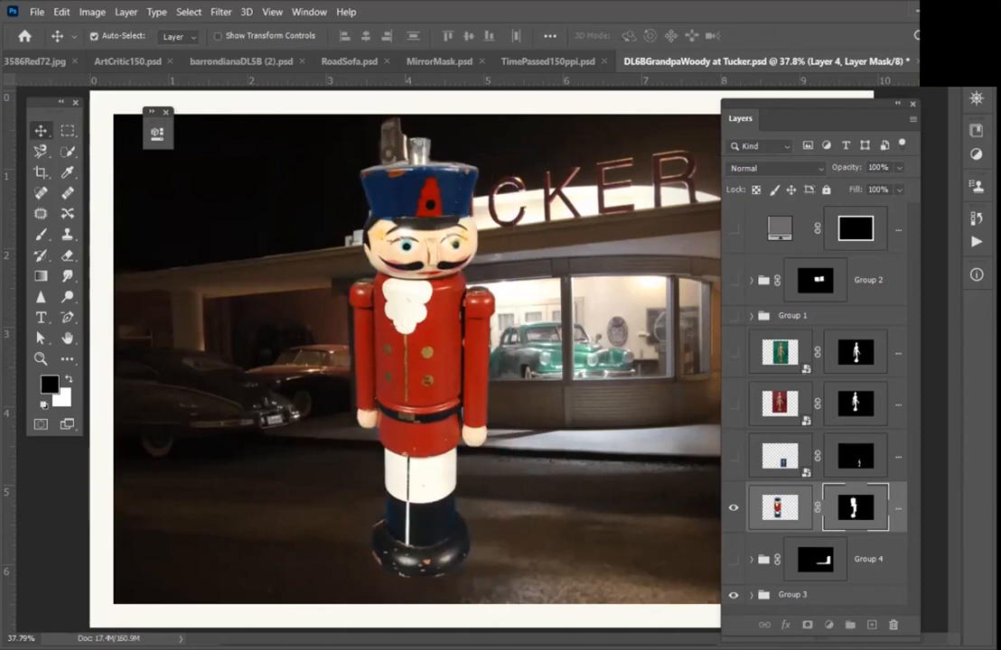
Step: Try a new layer above Layer 4, filled with 50% gray at 100% opacity and set to Overlay blending
key("ctrl+2")
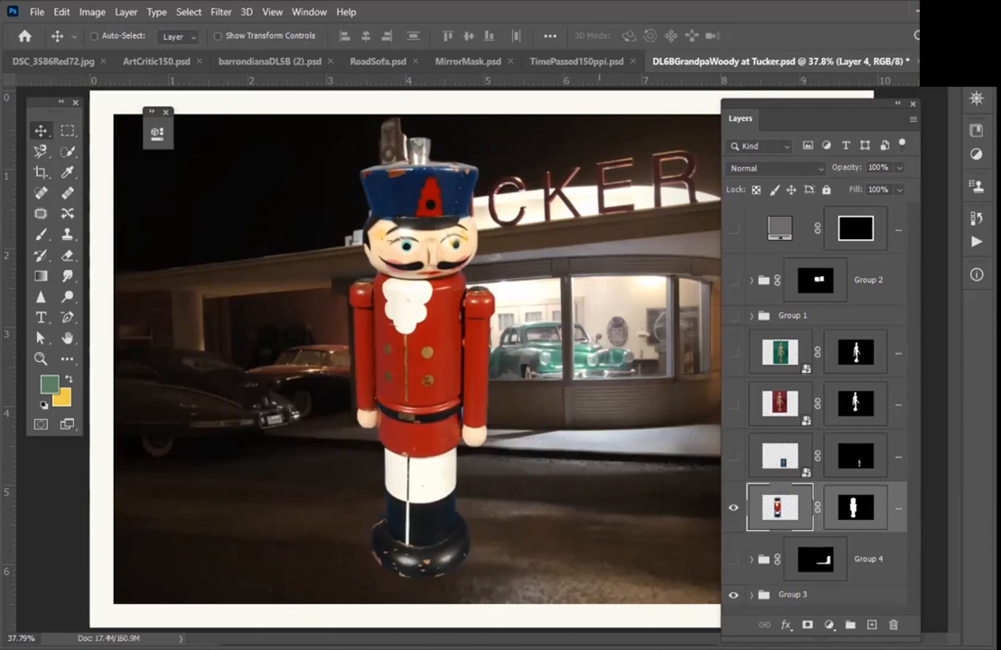
left_click(870, 625)
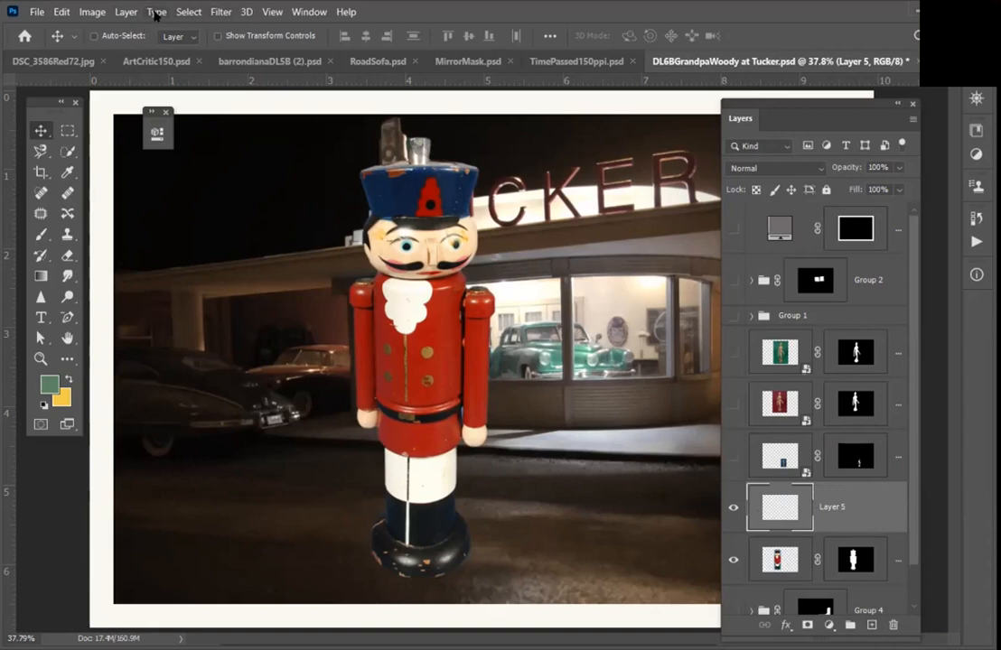
key("shift+F5")
left_click(397, 138)
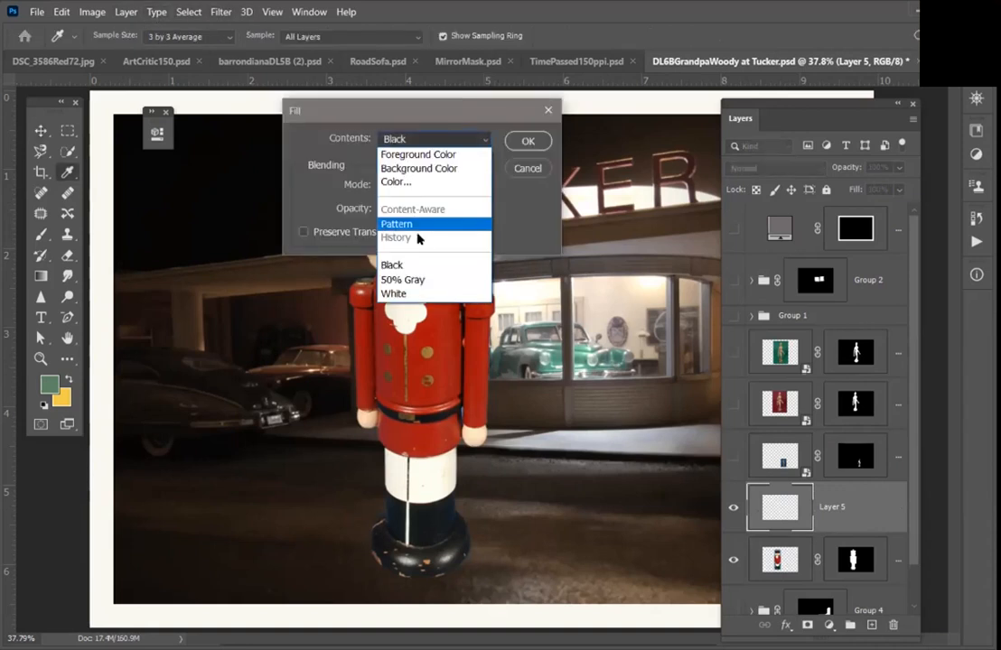
left_click(408, 279)
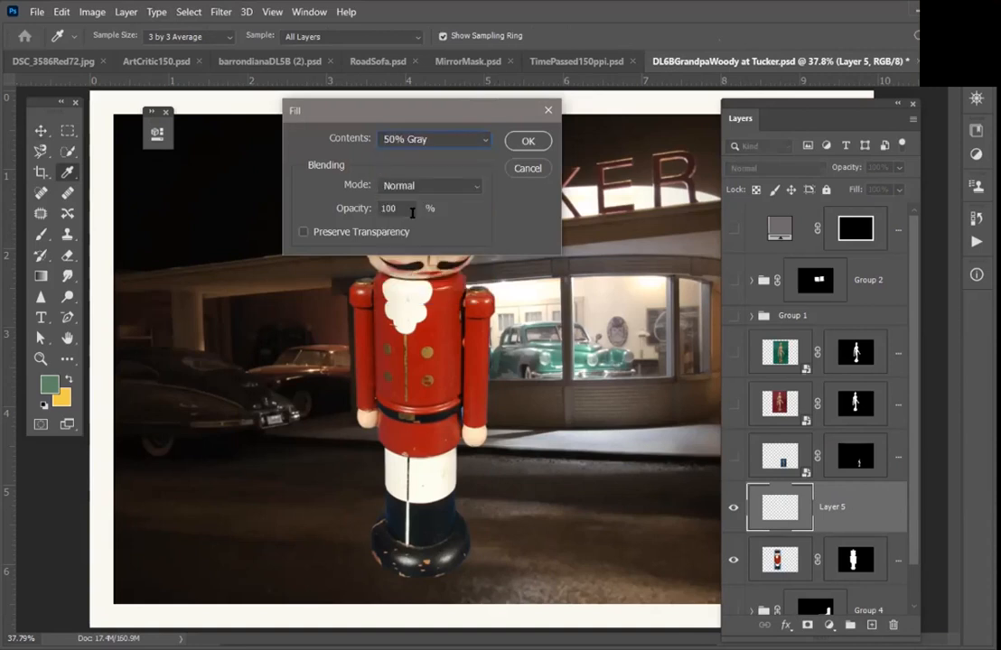
left_click(524, 140)
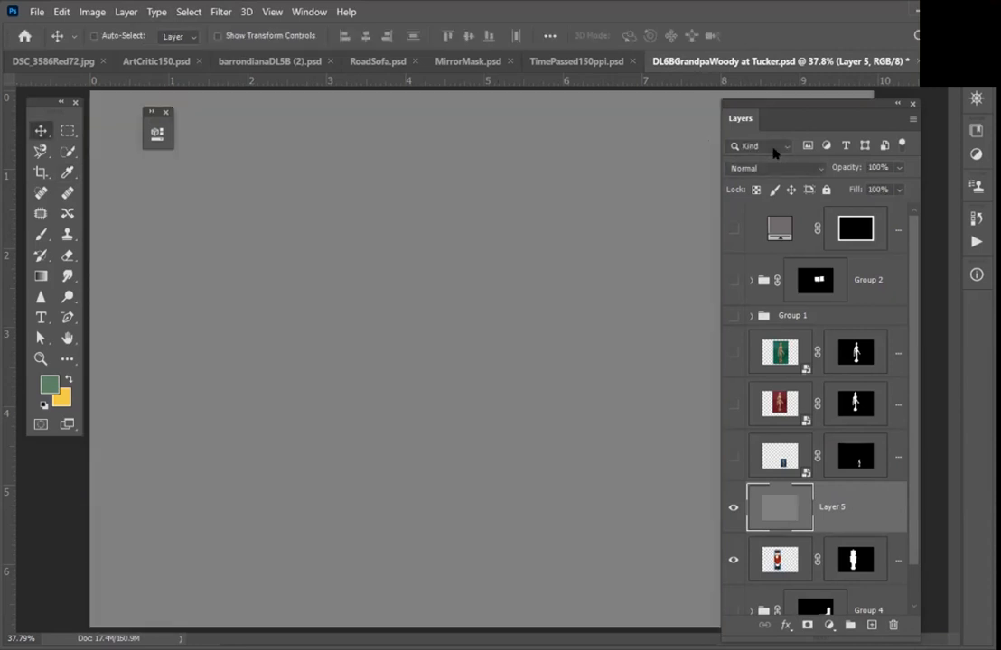
left_click(763, 149)
left_click(772, 168)
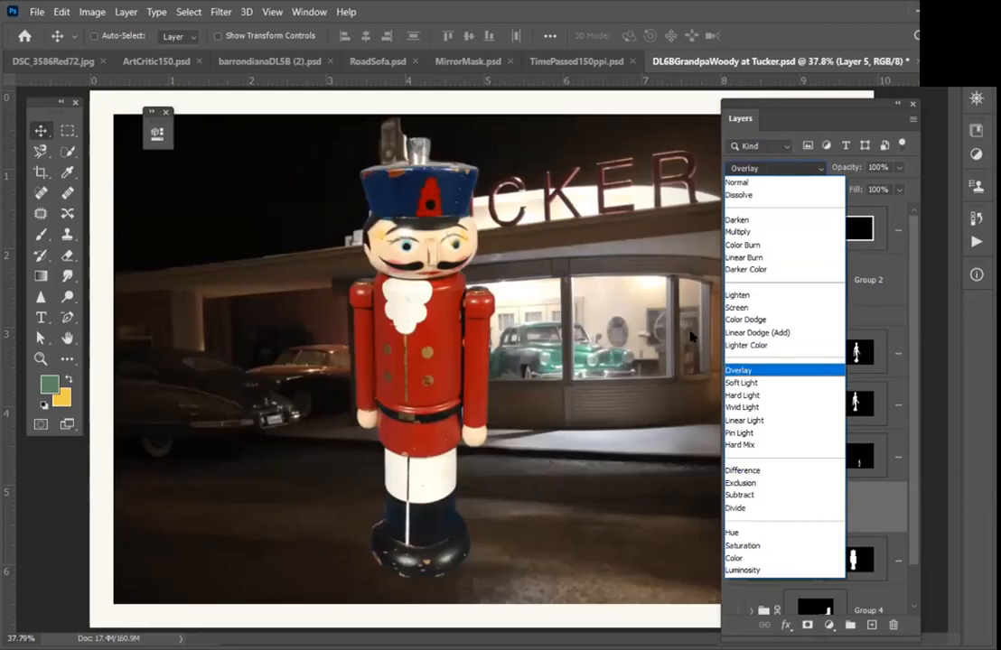
left_click(751, 370)
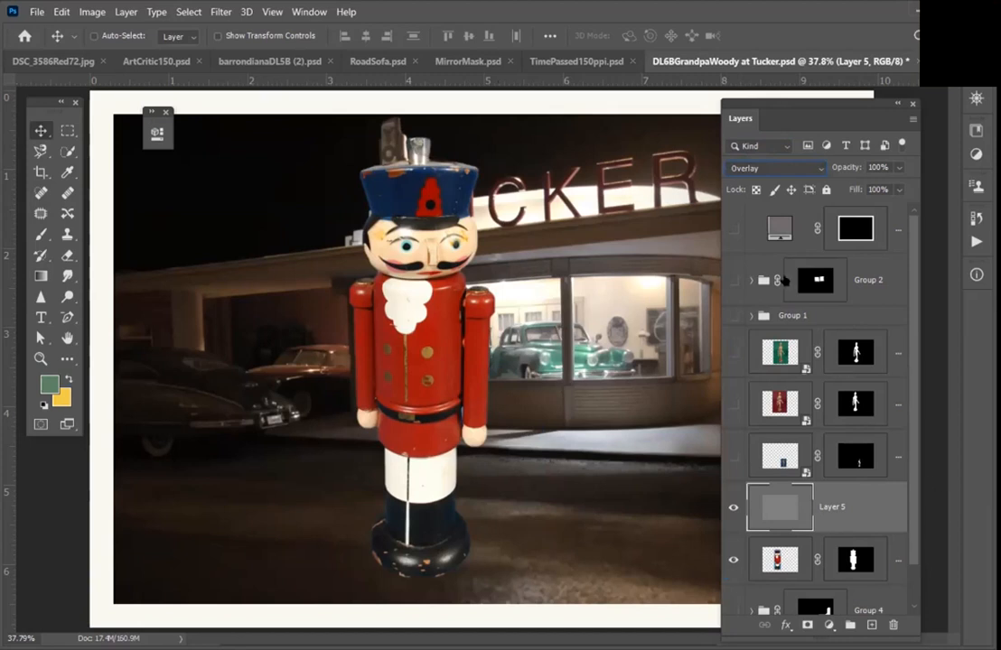
Step: Duplicate the gray shading layer, Layer 2, from Group 1 and place the copy directly above Layer 4
left_click(750, 317)
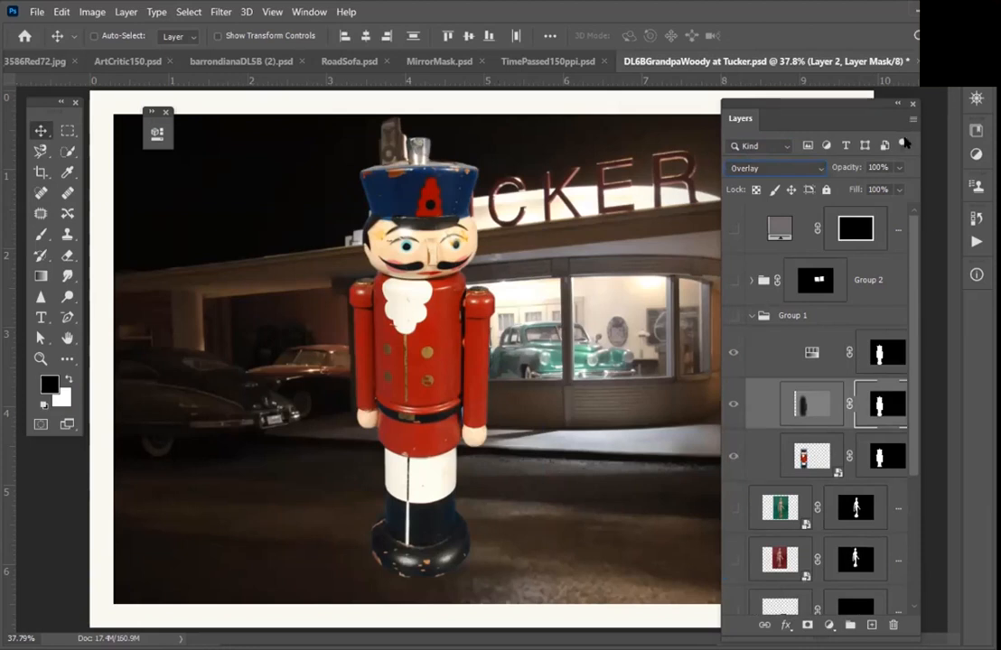
left_click(911, 125)
left_click(885, 161)
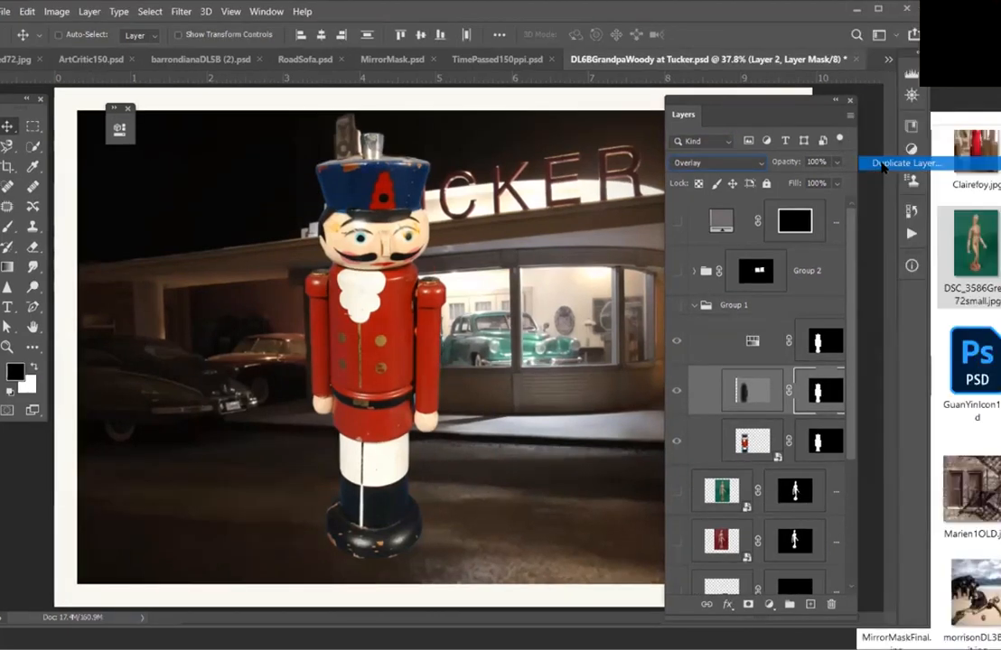
left_click_drag(822, 410, 764, 504)
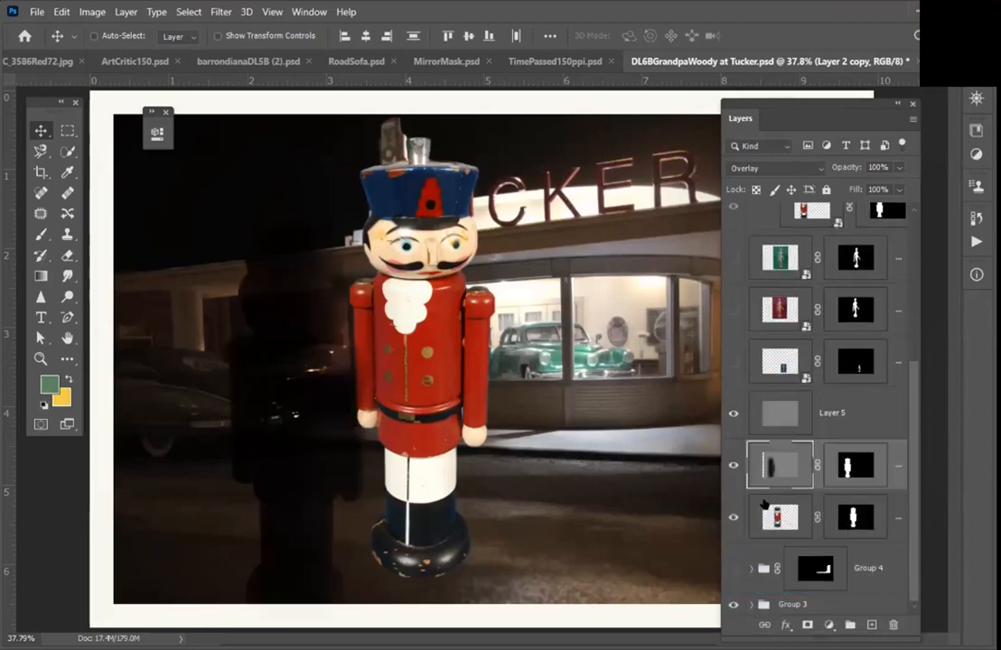
Step: Delete the plain gray overlay layer, Layer 5
left_click(836, 408)
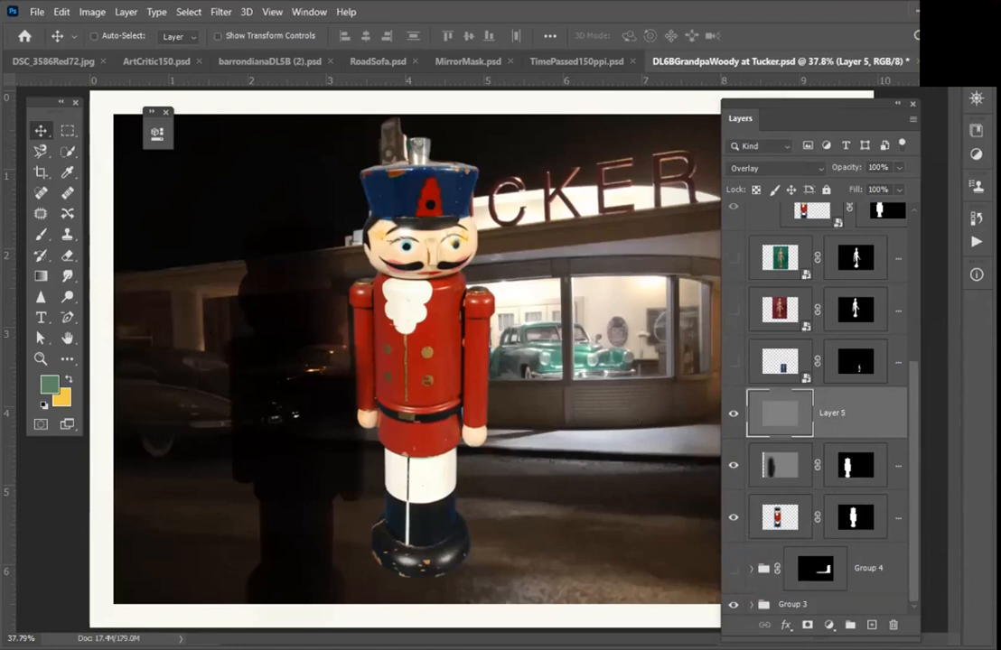
key("Delete")
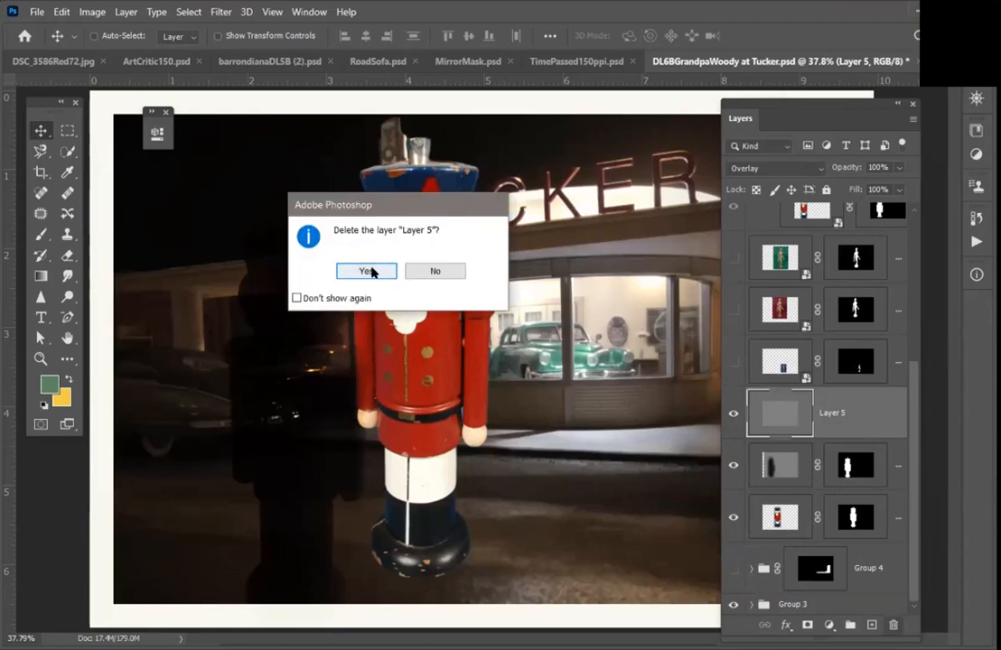
left_click(367, 270)
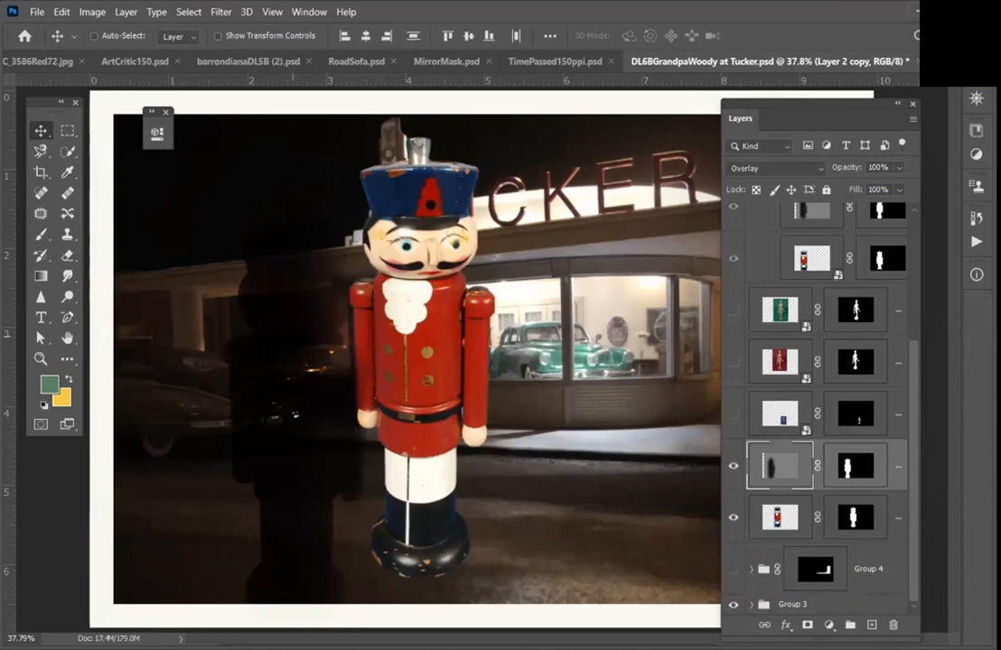
Step: Move the Layer 2 copy shading onto the nutcracker and replace its mask with a copy of Layer 4's mask
left_click_drag(280, 232, 414, 296)
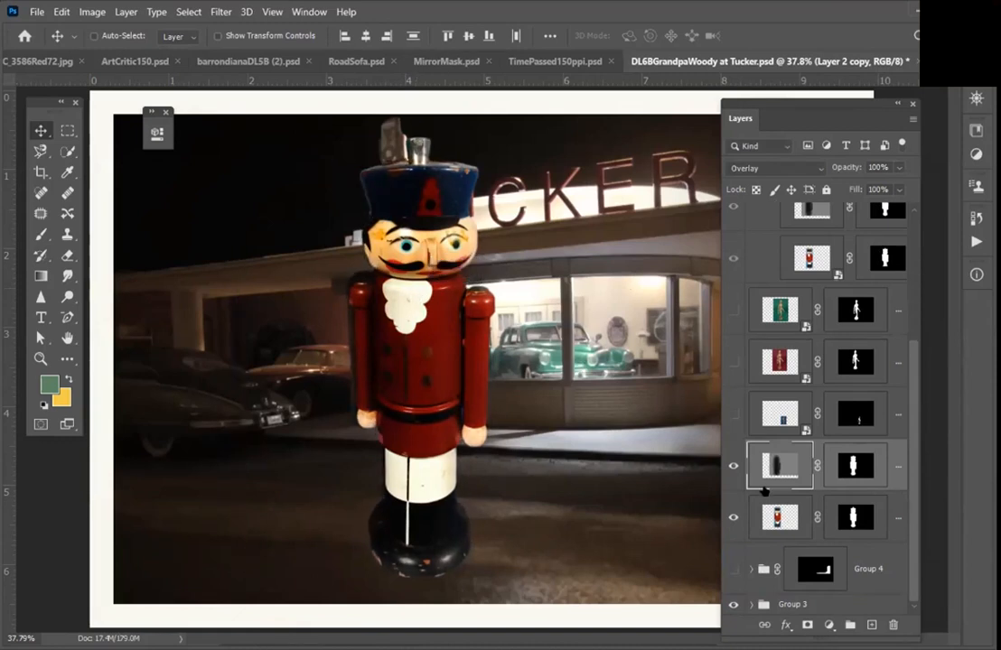
left_click(874, 527)
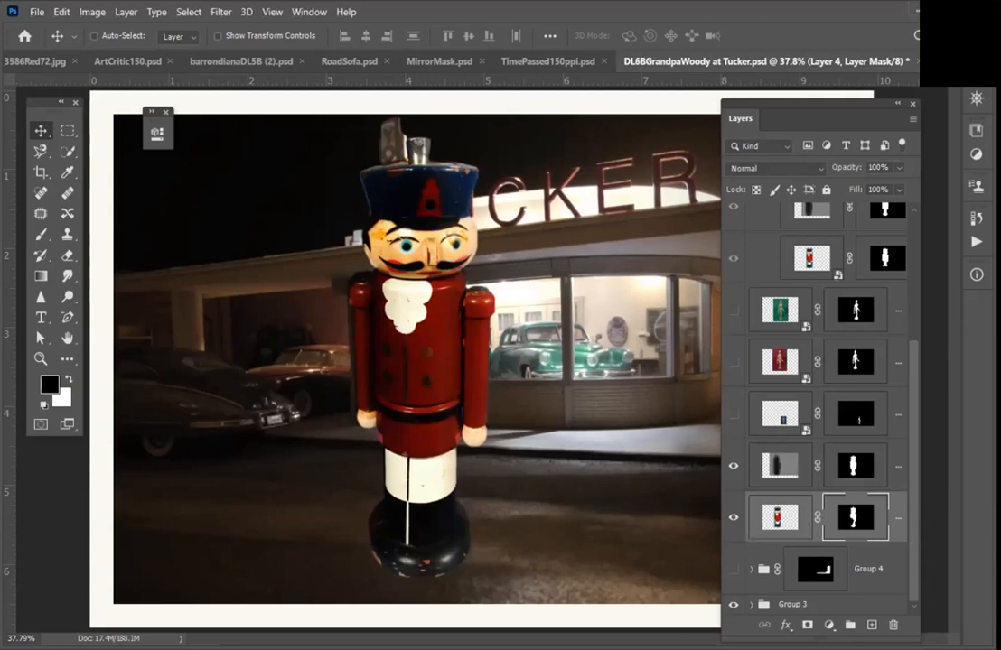
left_click_drag(853, 517, 850, 466)
left_click(365, 272)
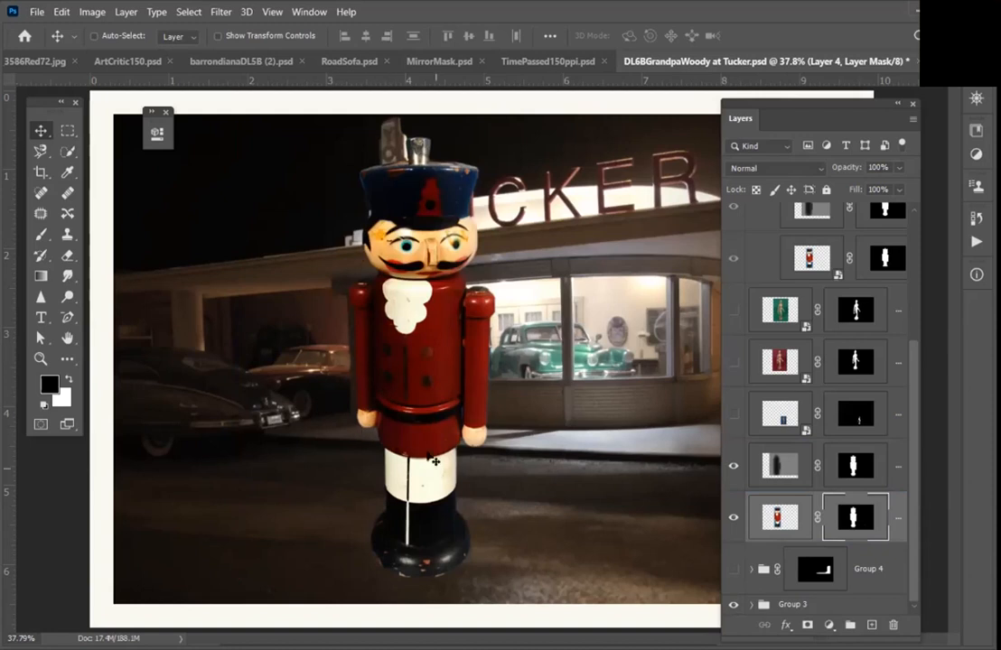
Step: Unlink Layer 2 copy from its mask and shift only the gray shading slightly within the nutcracker outline
left_click(812, 469)
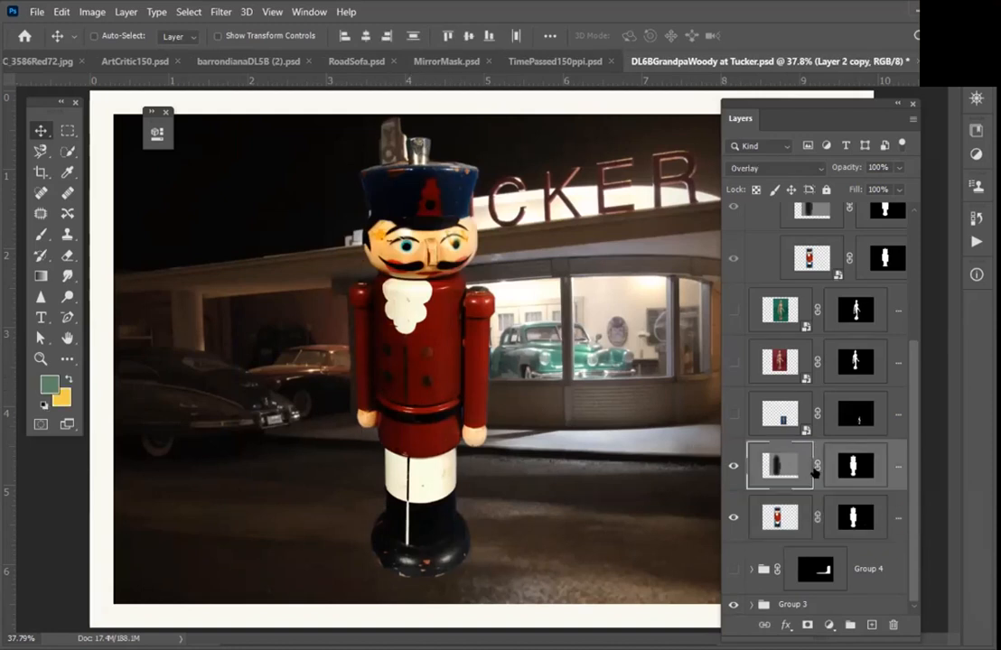
mouse_move(416, 334)
left_mouse_down()
mouse_move(434, 342)
mouse_move(434, 327)
mouse_move(415, 324)
mouse_move(426, 353)
left_mouse_up()
Step: Load the nutcracker outline from Layer 4 as a selection and refine it with a 1 px smart radius, 1.0 px feather and -30% edge shift
left_click(778, 517)
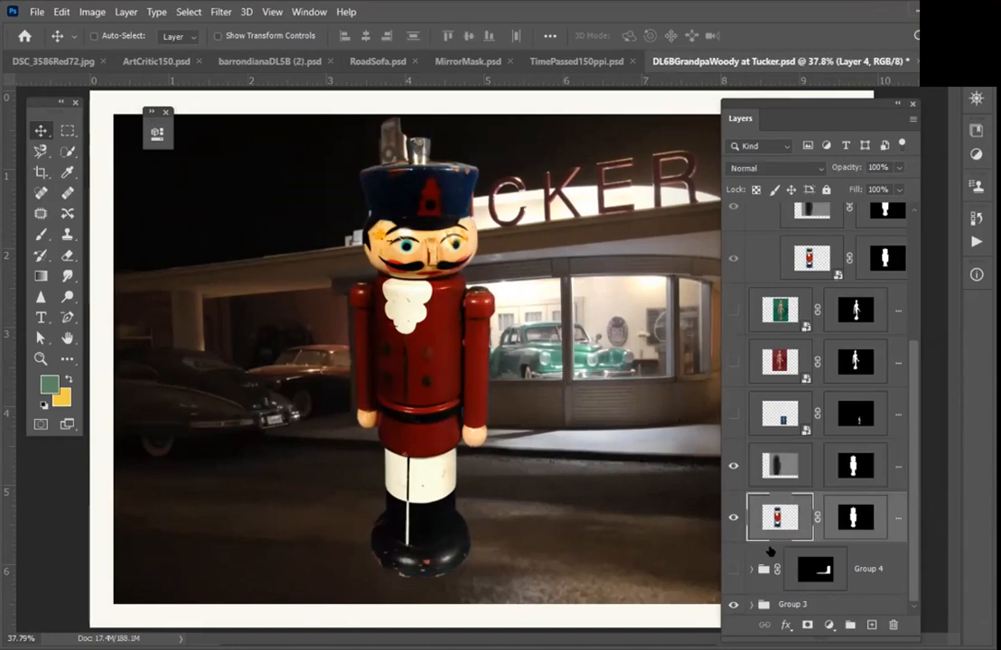
left_click(803, 516, "ctrl")
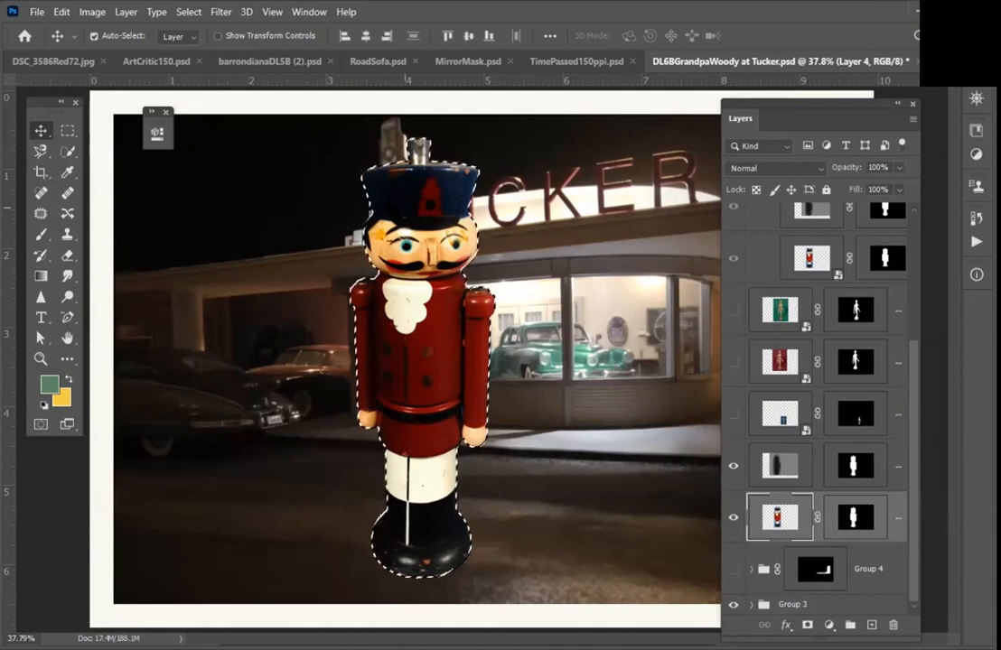
key("alt+ctrl+r")
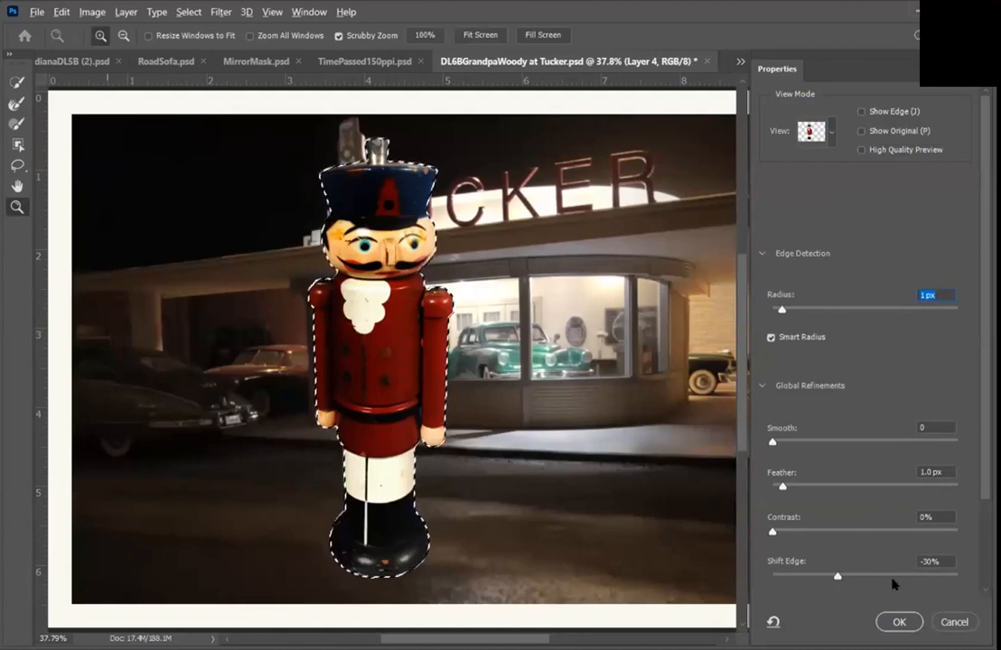
left_click(900, 620)
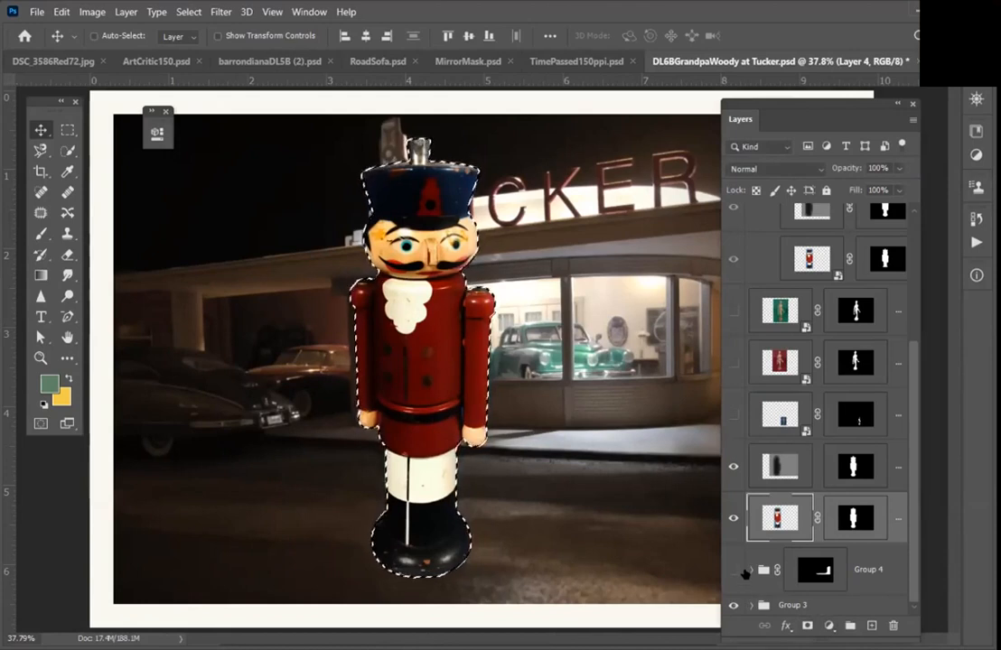
Step: Contract the nutcracker selection by 25 pixels and feather it by 15 pixels
left_click(188, 12)
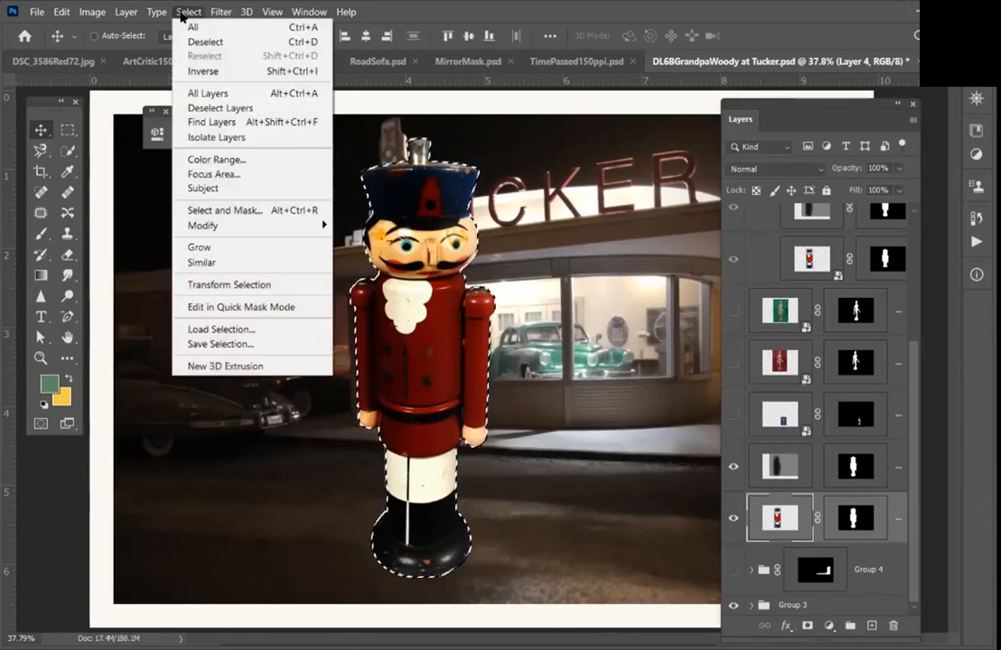
mouse_move(217, 225)
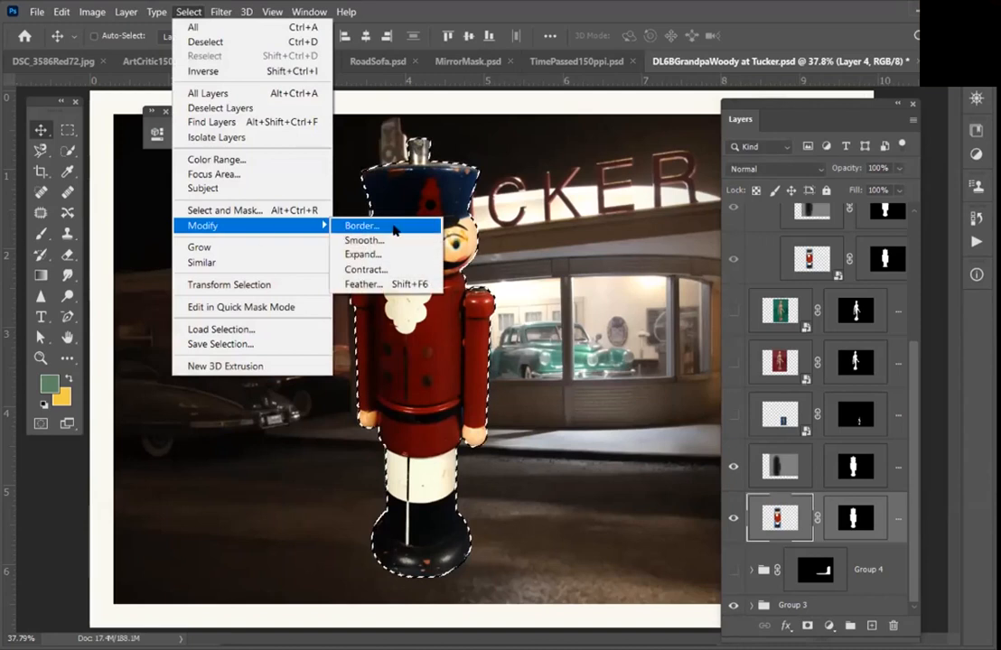
left_click(385, 276)
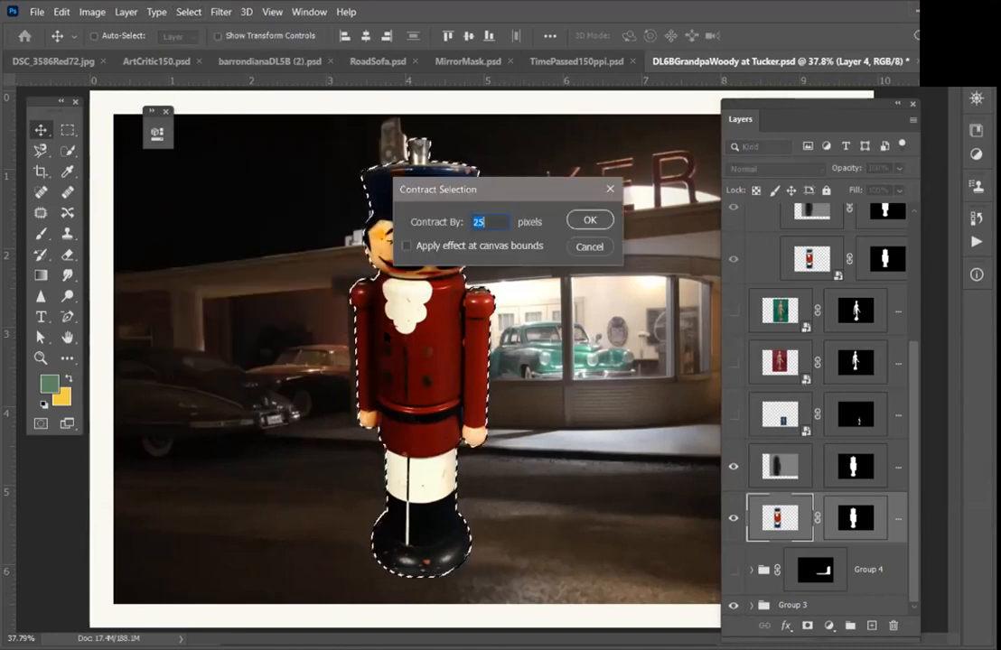
key("Return")
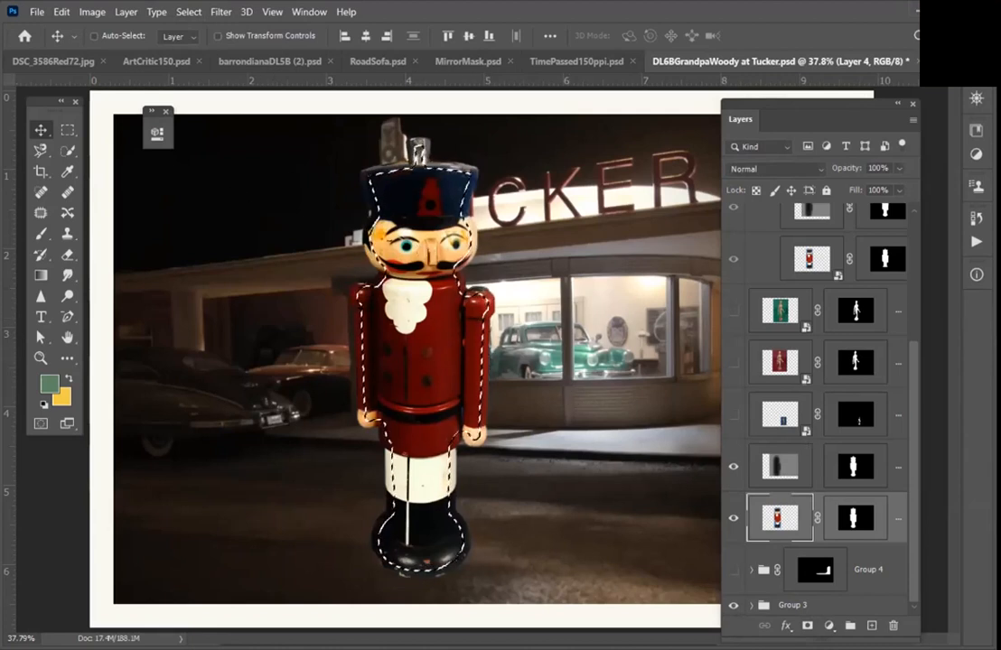
key("shift+F6")
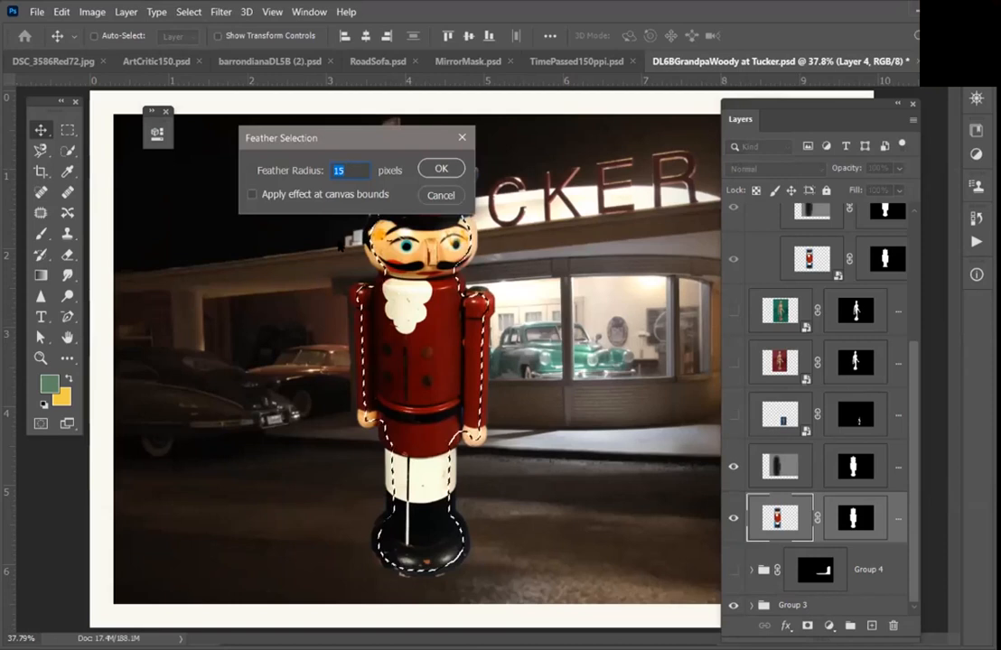
key("Return")
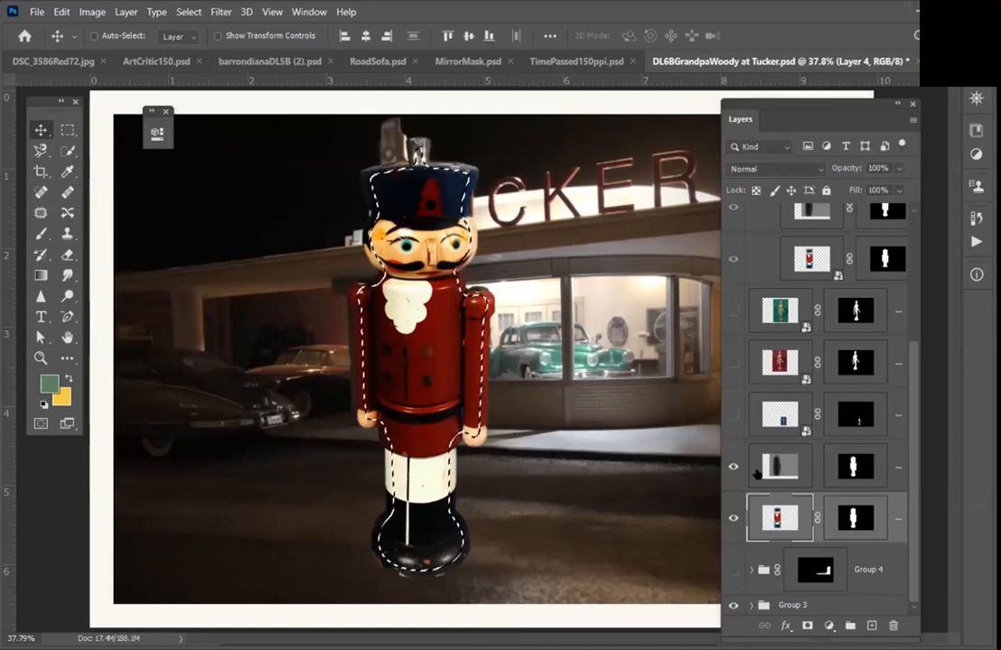
Step: Add a Hue/Saturation adjustment masked by the selection above Layer 4 and reduce the nutcracker's saturation
left_click(829, 626)
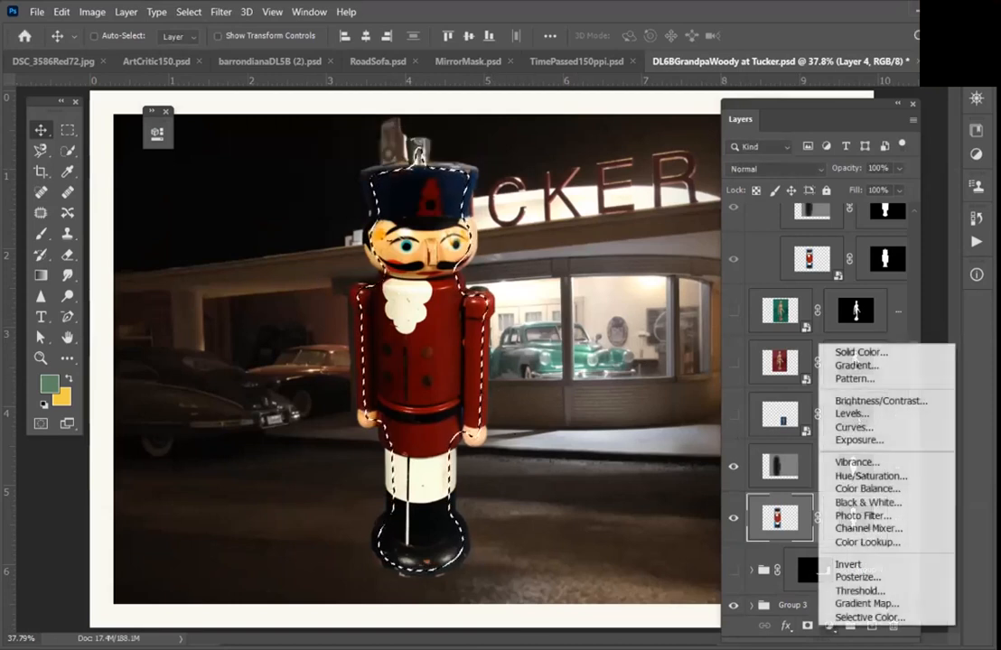
left_click(860, 476)
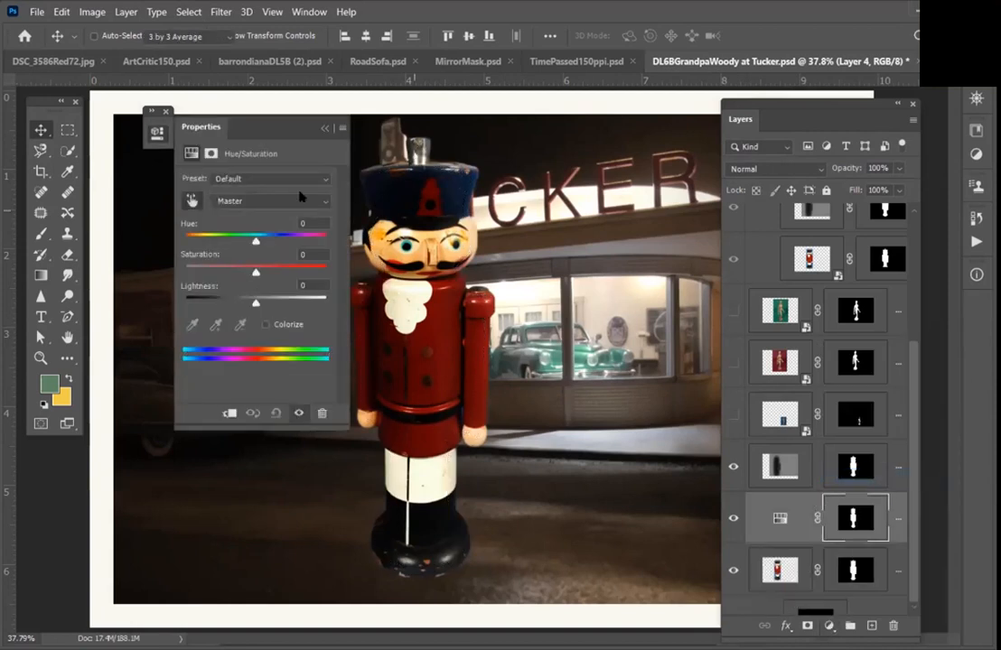
left_click_drag(271, 124, 244, 124)
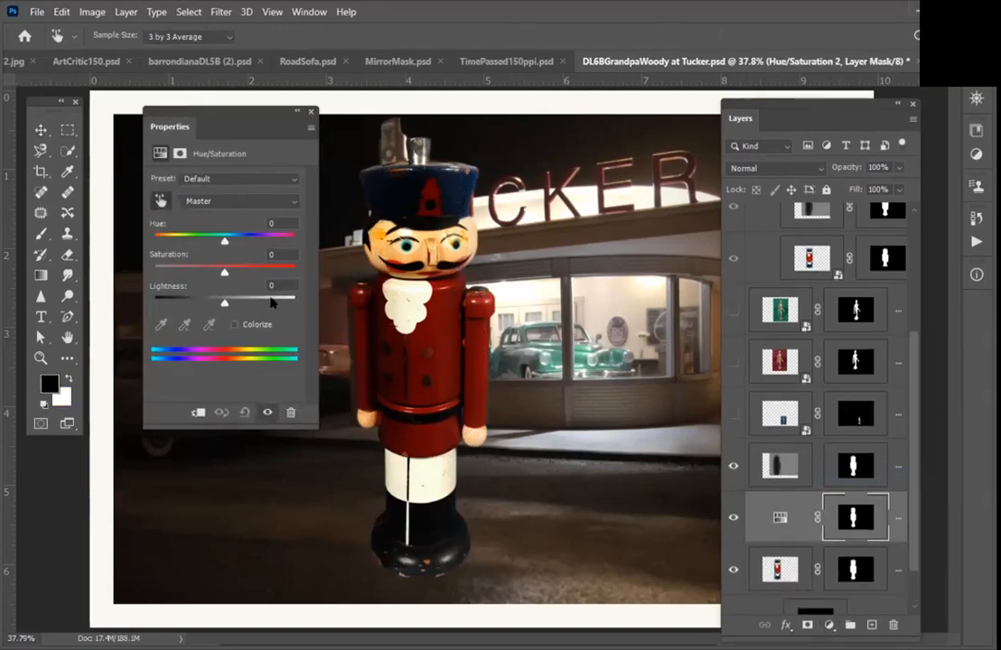
mouse_move(224, 275)
left_mouse_down()
mouse_move(194, 272)
mouse_move(207, 274)
mouse_move(221, 306)
mouse_move(204, 273)
left_mouse_up()
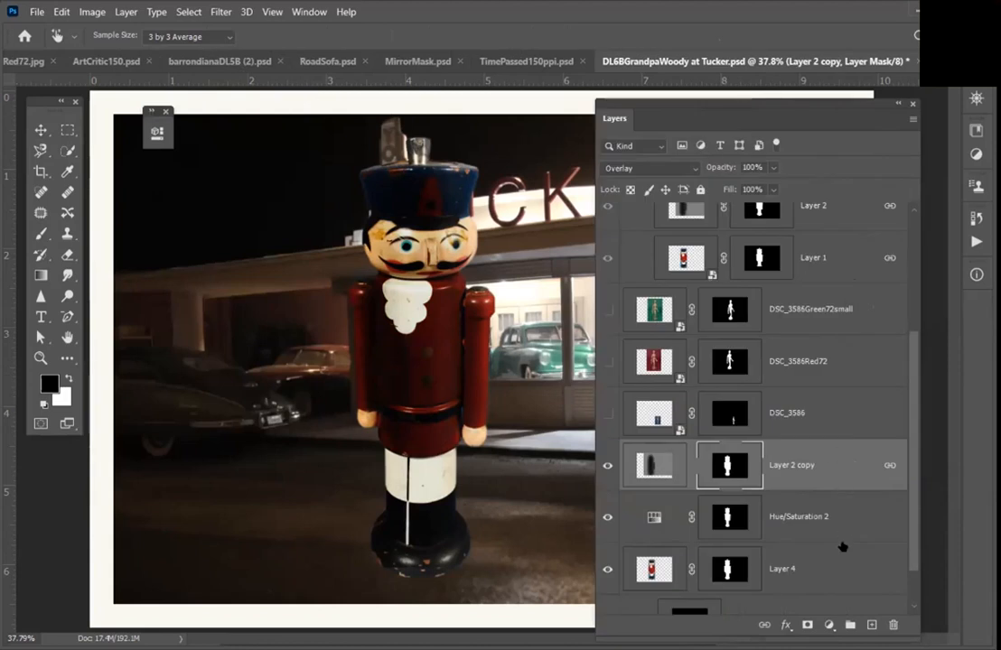
Step: Link Layer 2 copy, Hue/Saturation 2 and Layer 4 together and put them into a group
left_click(843, 540, "shift")
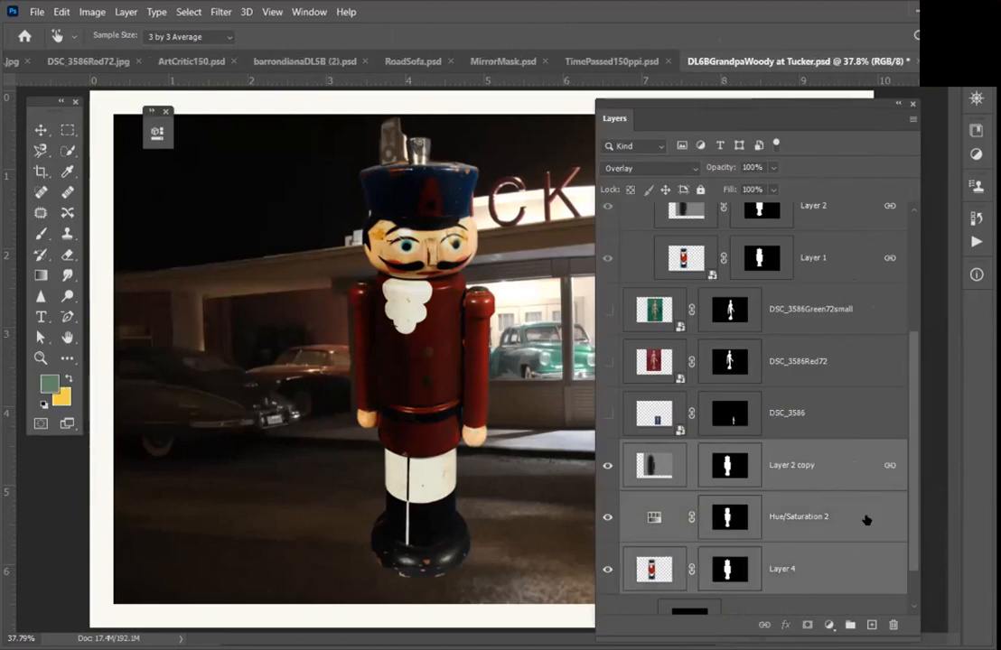
right_click(865, 520)
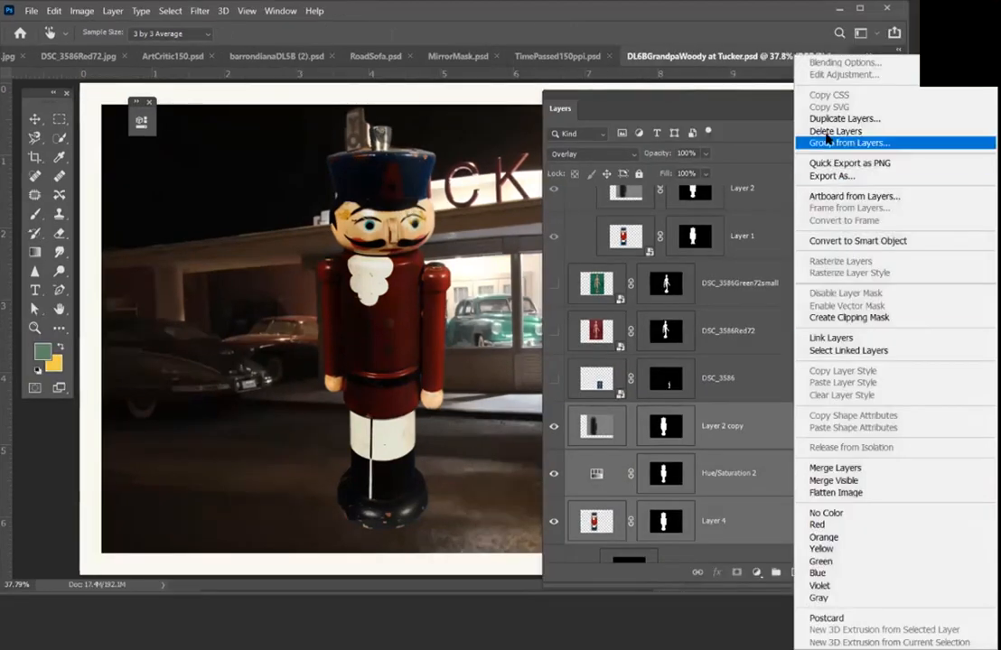
left_click(827, 337)
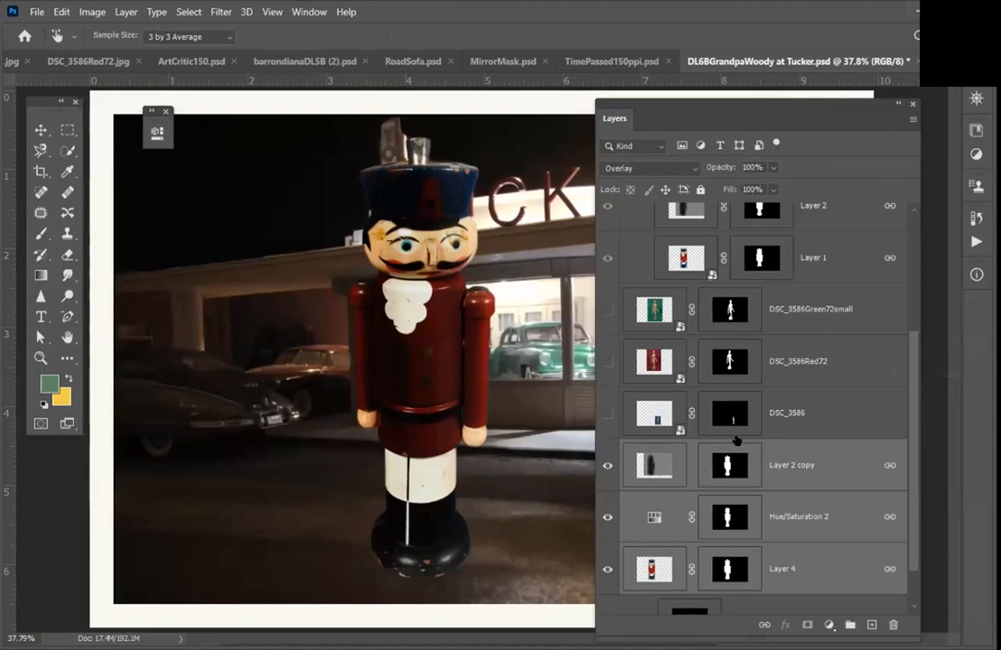
key("ctrl+g")
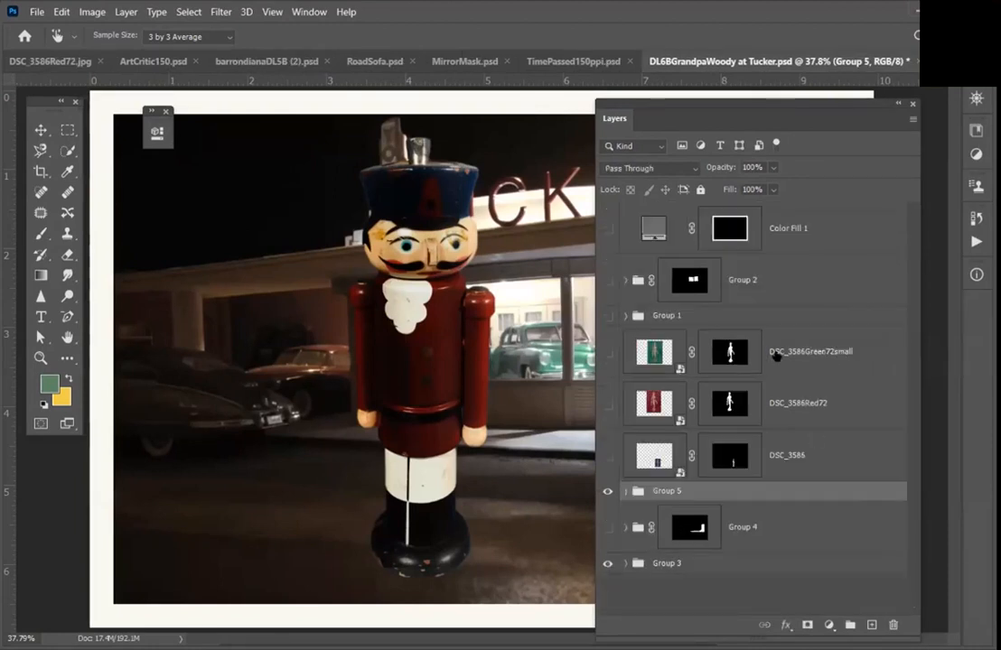
Step: Rename Group 5 as "Gramps"
double_click(666, 490)
type("Gramps")
key("Return")
Step: With Auto-Select off, move the whole Gramps group down and left so the nutcracker stands in the scene's left foreground
left_click(40, 129)
left_click_drag(425, 298, 289, 383)
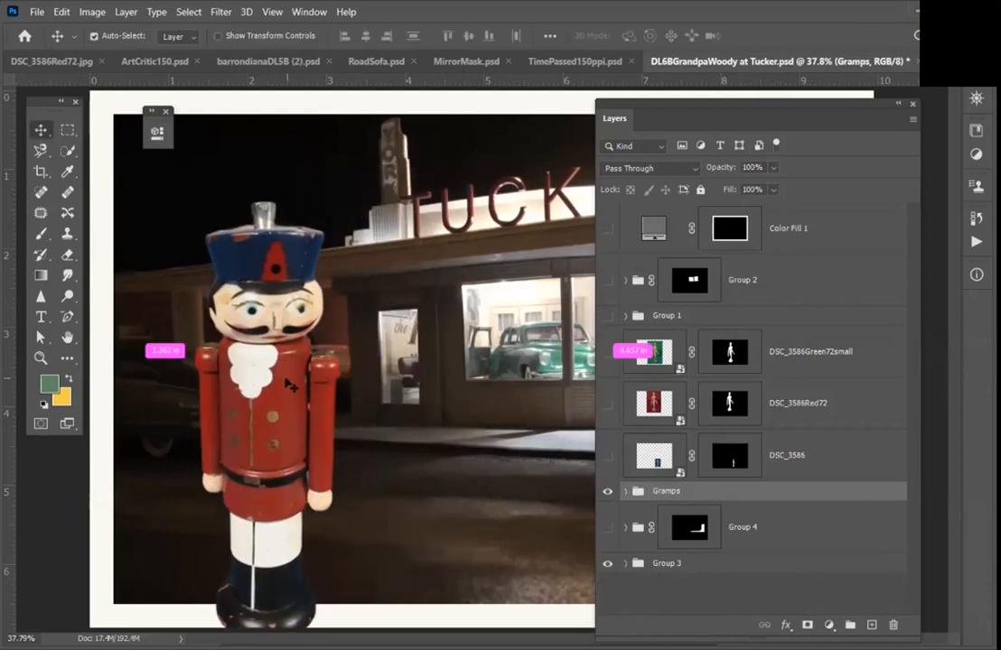
key("ctrl+z")
left_click(625, 490)
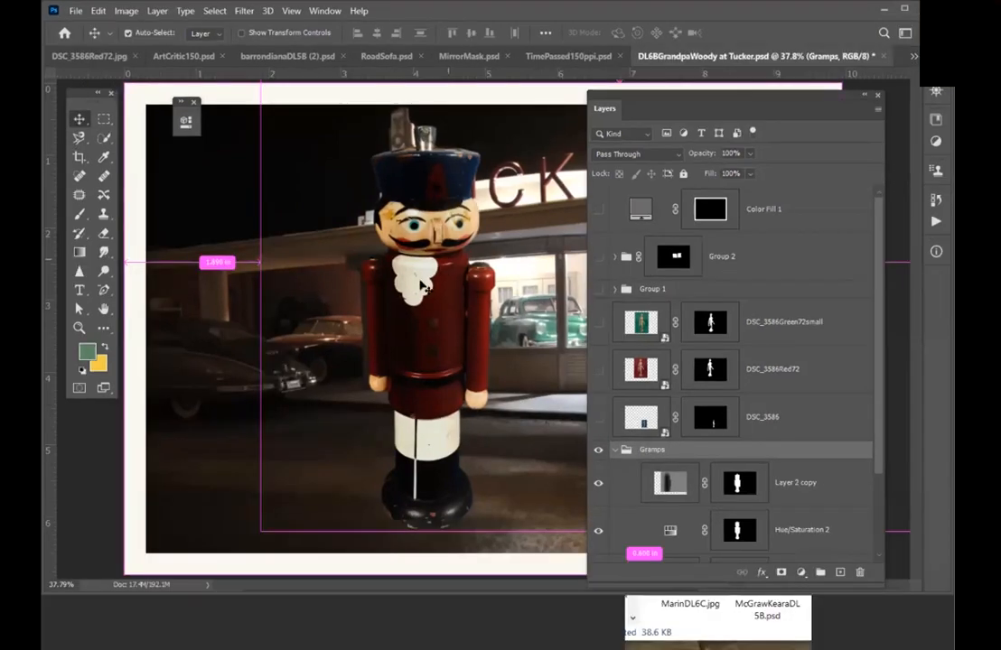
left_click_drag(412, 306, 264, 379)
left_click(864, 95)
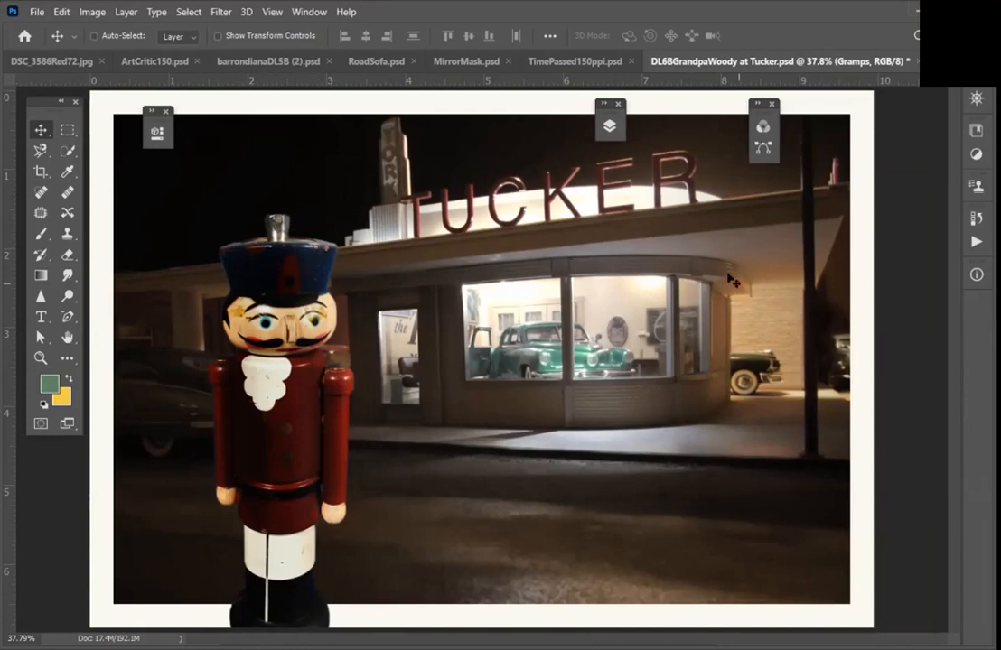
left_click_drag(258, 391, 282, 384)
left_click_drag(275, 383, 251, 385)
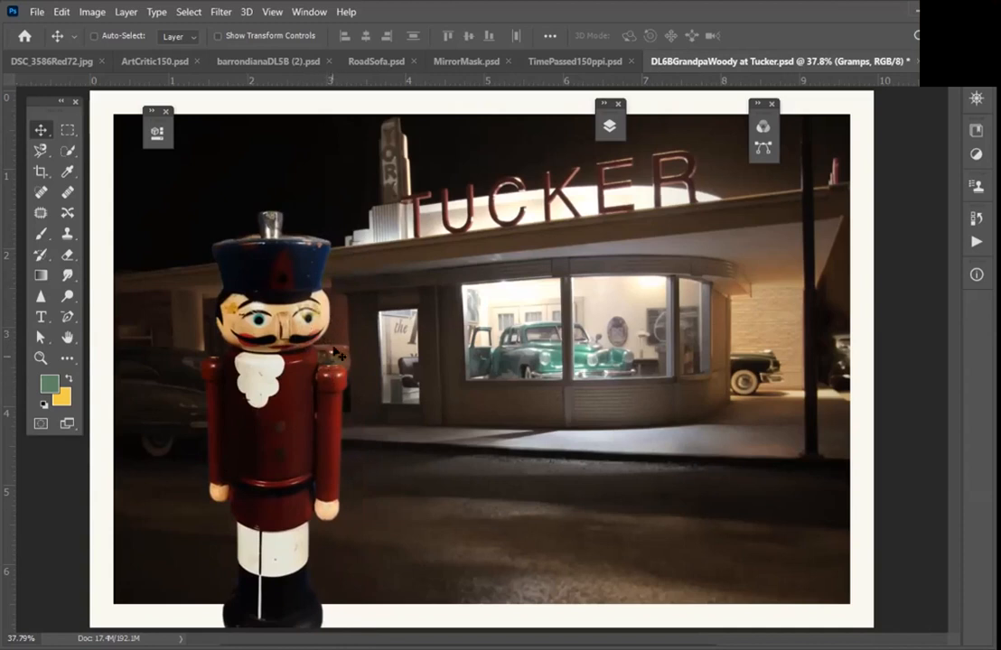
left_click_drag(289, 329, 292, 386)
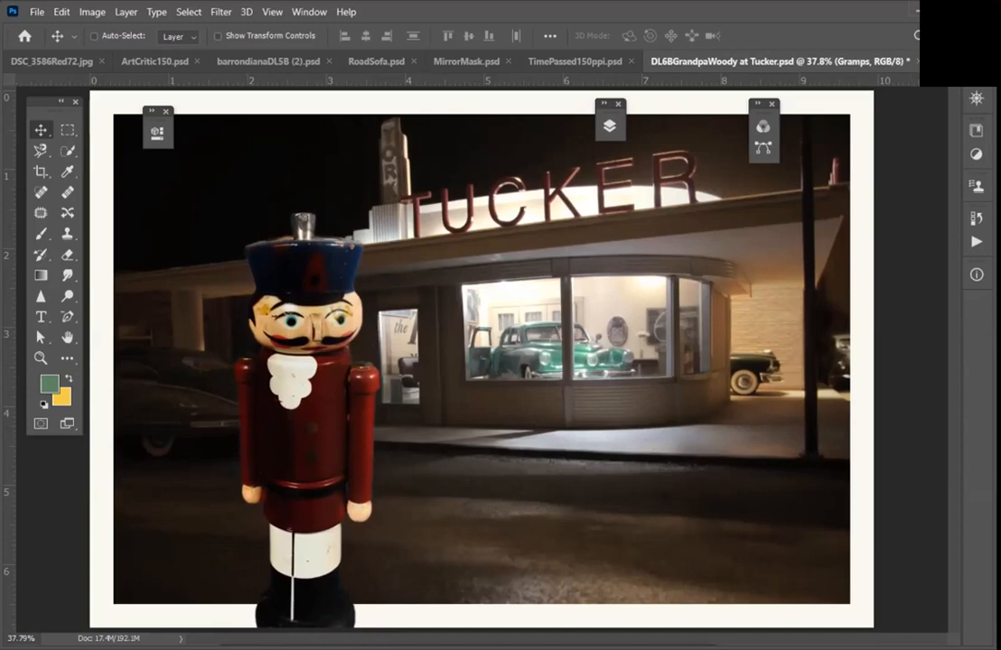
Step: Show Group 2 with the mannequin in the showroom window, expand it and select Layer 3
left_click(607, 128)
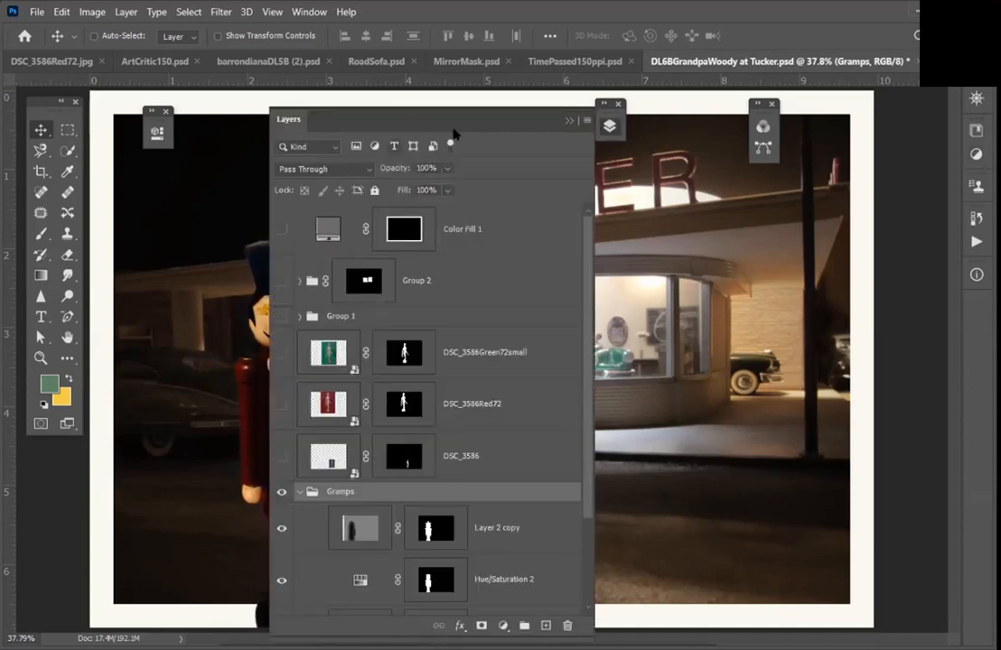
left_click_drag(459, 124, 867, 107)
left_click(684, 263)
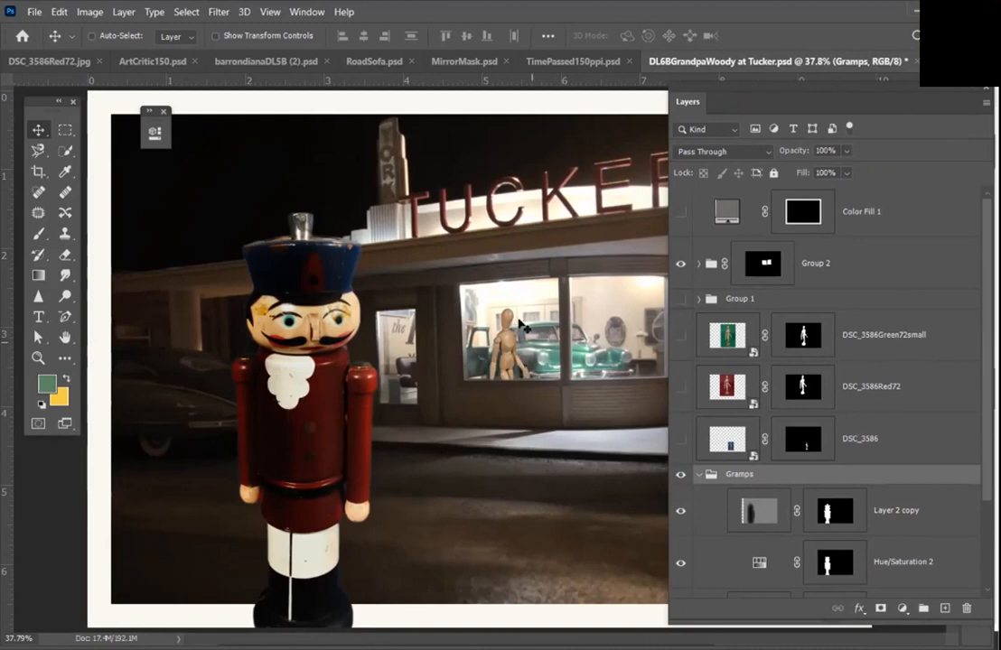
left_click(698, 263)
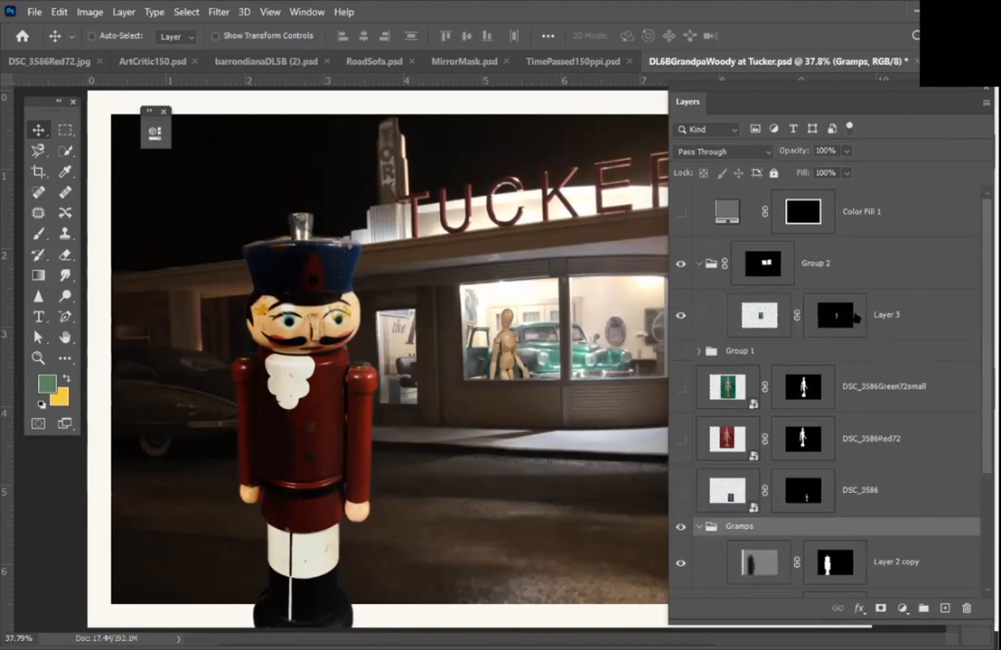
left_click(763, 316)
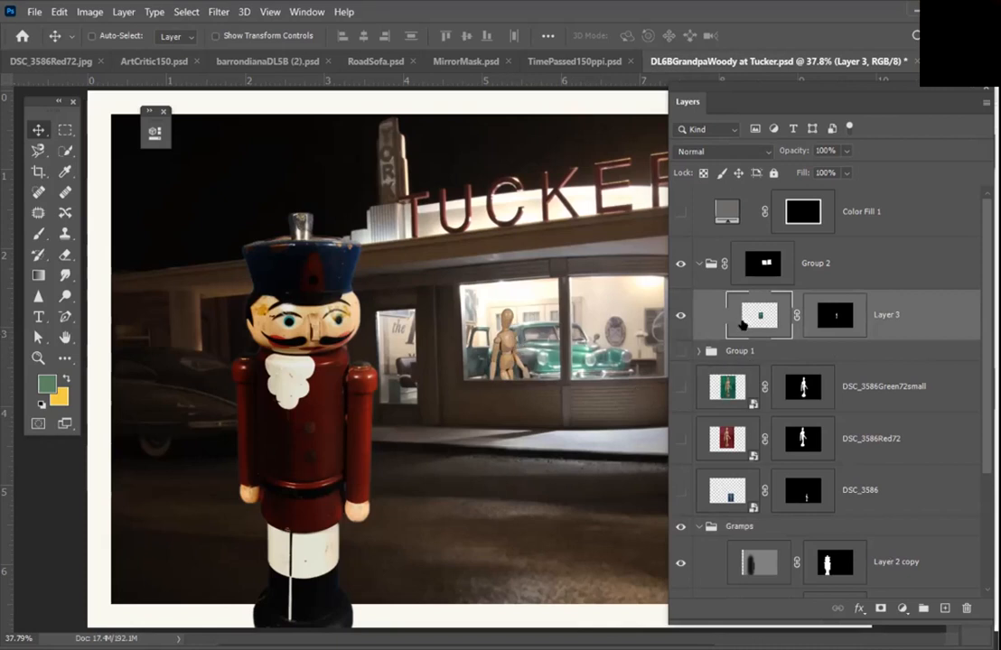
Step: Open the DSC_3586Green72small smart object, check its image size and close it without changes
double_click(727, 387)
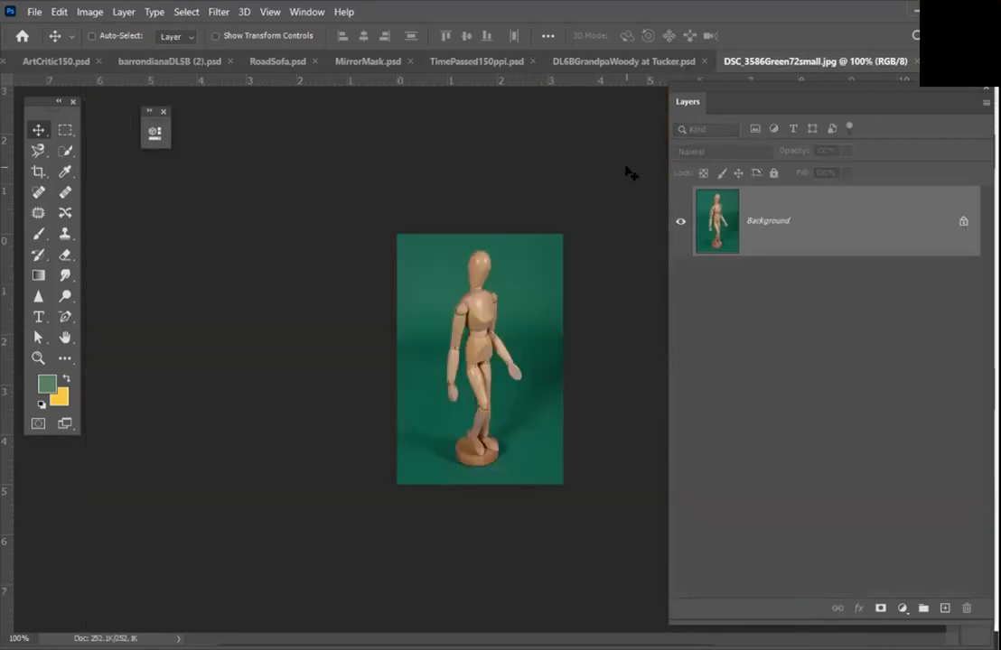
key("ctrl+alt+i")
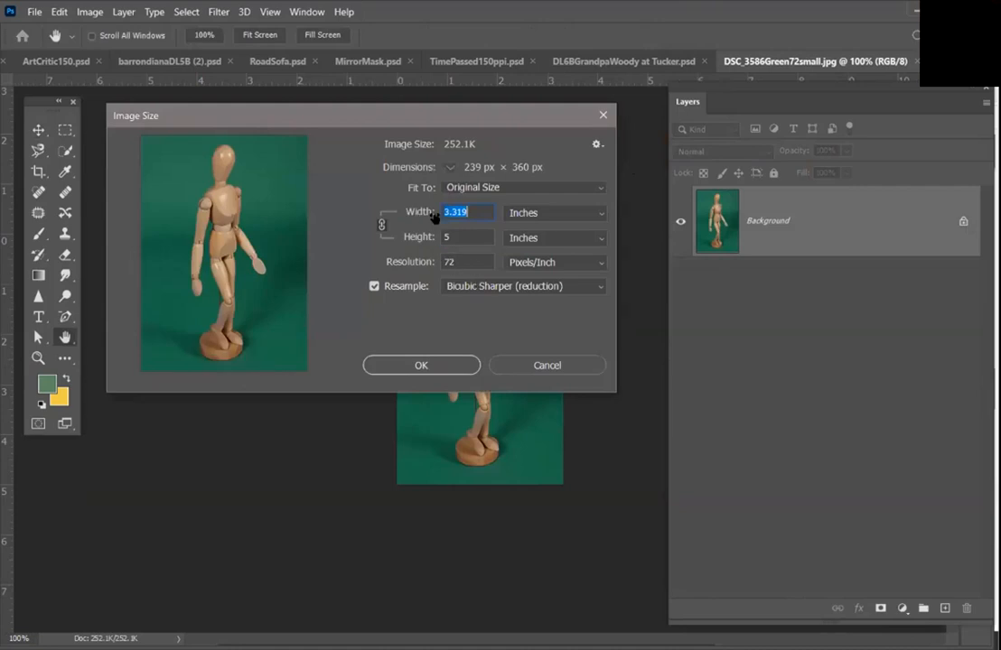
key("Escape")
right_click(436, 217)
key("Escape")
key("ctrl+w")
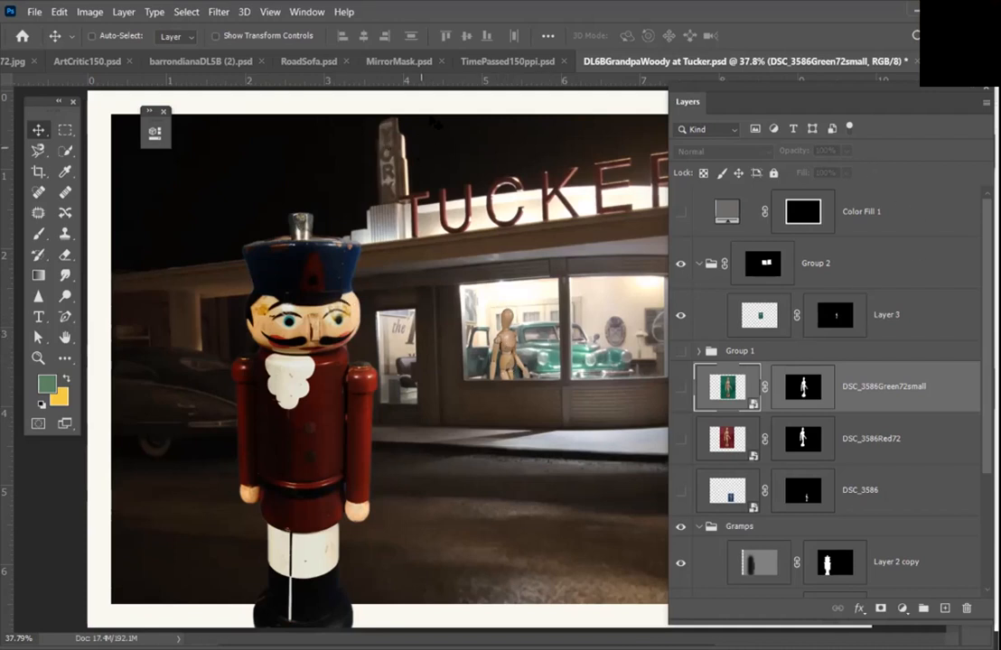
Step: Select Layer 3 in Group 2 and briefly disable and re-enable its layer mask
left_click(695, 315)
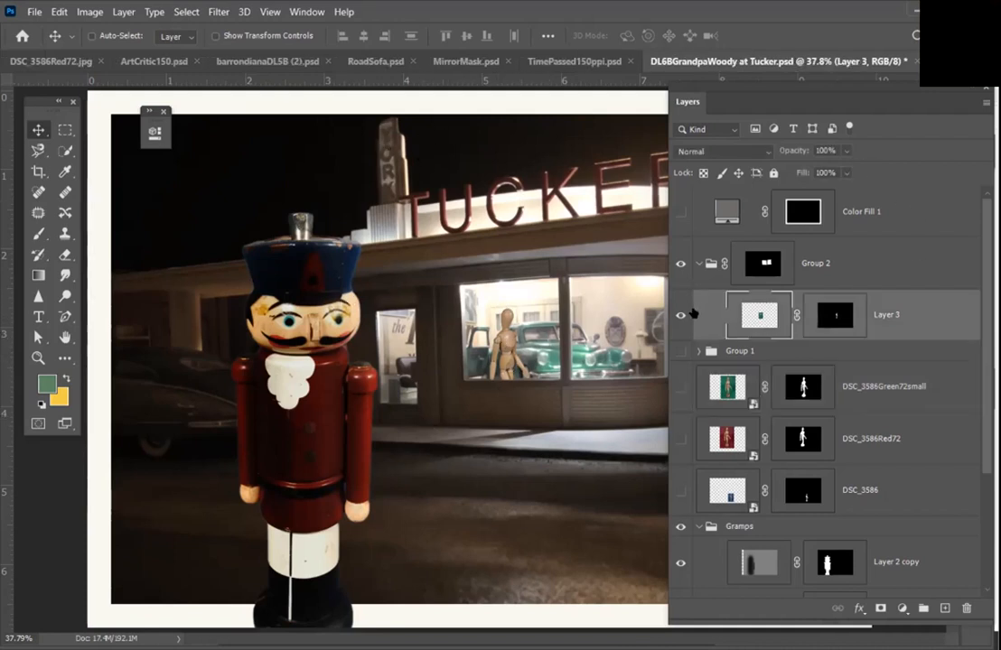
left_click(836, 333, "shift")
left_click(836, 332, "shift")
Step: Expand Group 3, switch its visibility off and on, and open the Selective Color 1 adjustment's settings
scroll(869, 465, "down", 3)
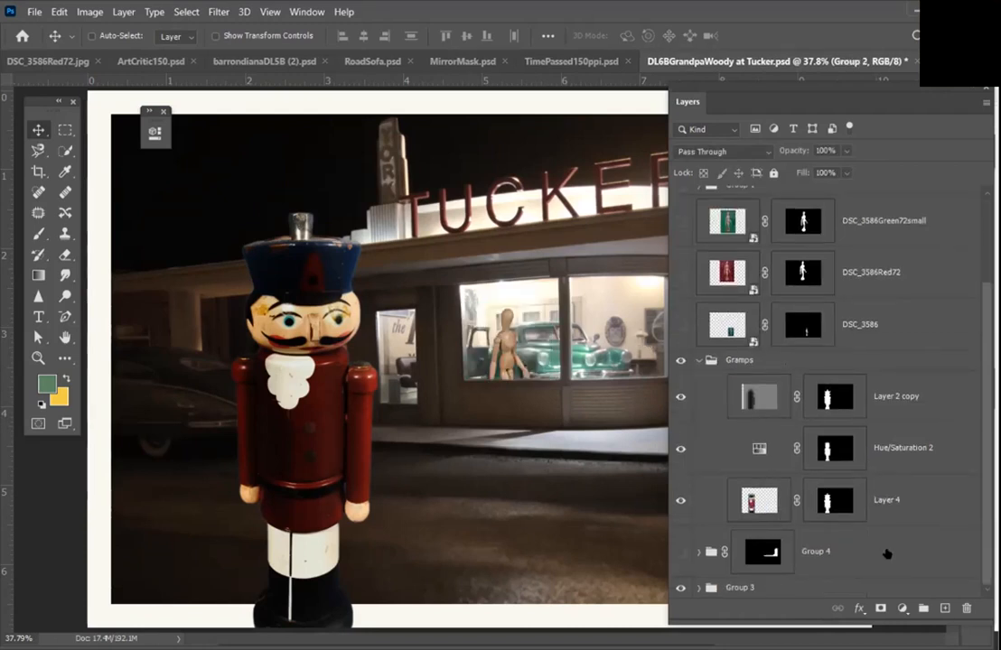
left_click(699, 588)
left_click(732, 488)
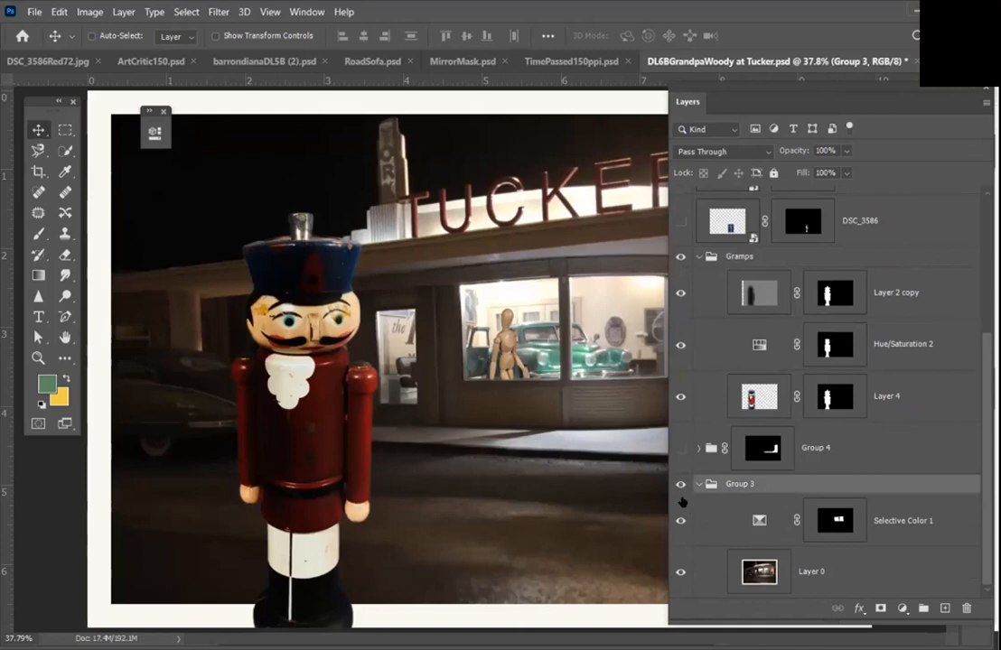
left_click(681, 485)
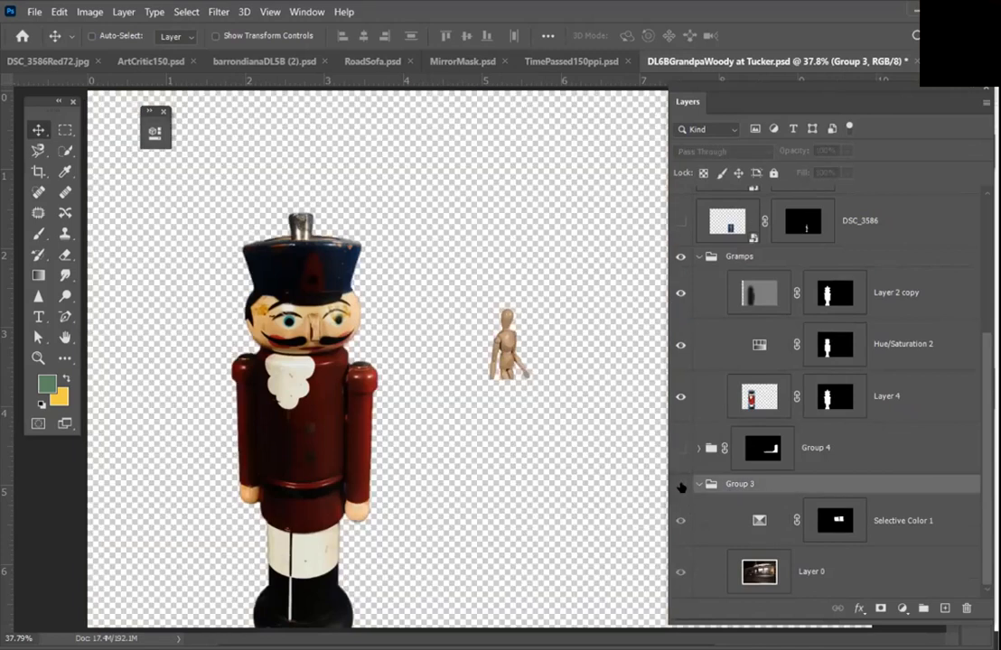
left_click(681, 485)
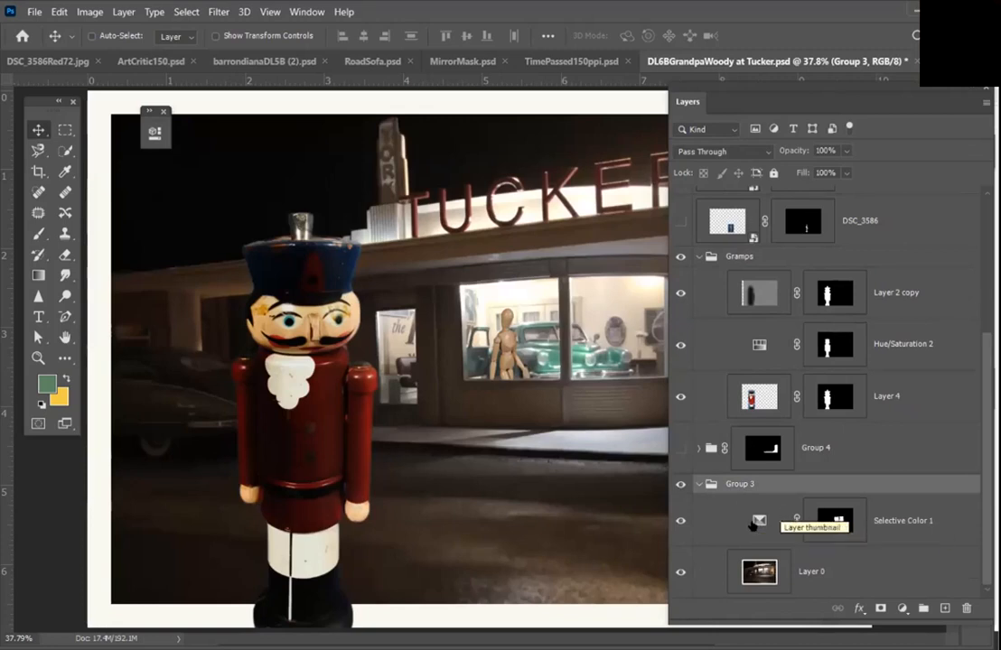
double_click(847, 522)
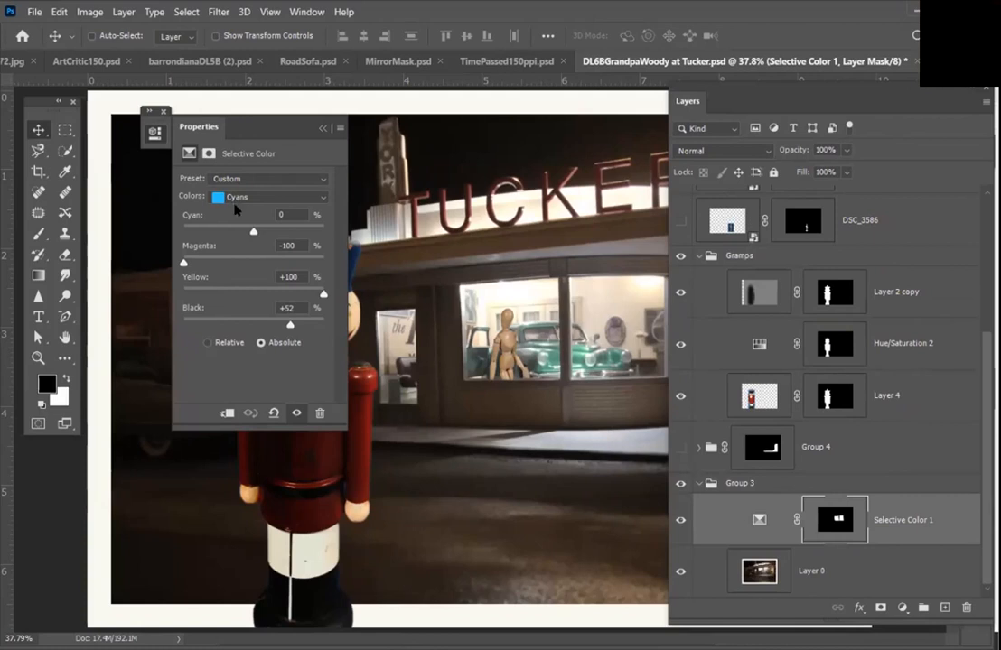
Step: In Selective Color 1, shift the Blues to Magenta +15% and Yellow -53%
left_click(240, 196)
left_click(243, 261)
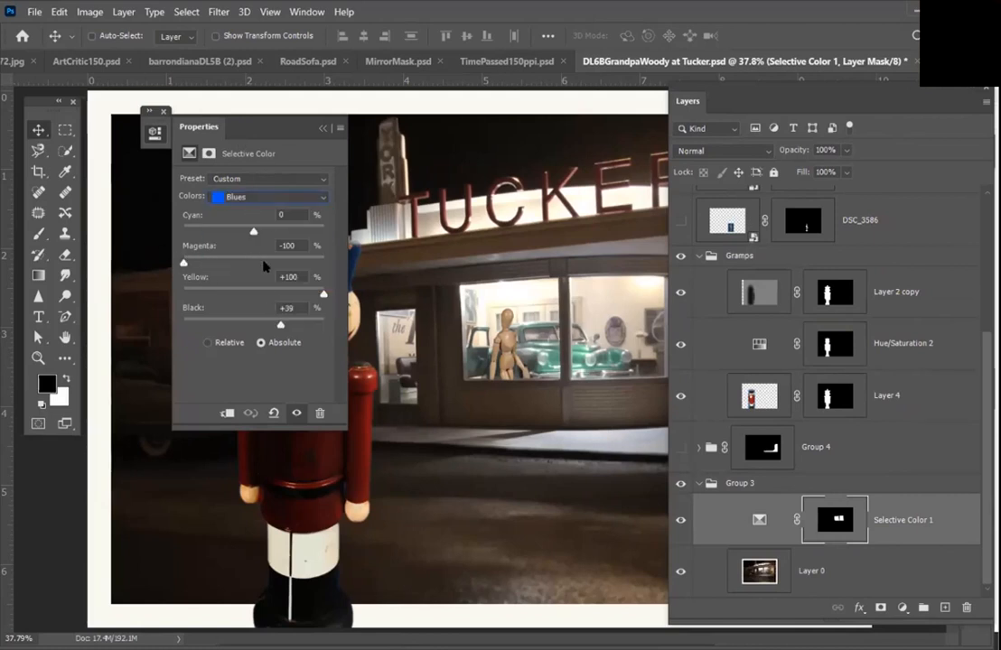
left_click_drag(184, 261, 264, 262)
left_click_drag(322, 295, 216, 294)
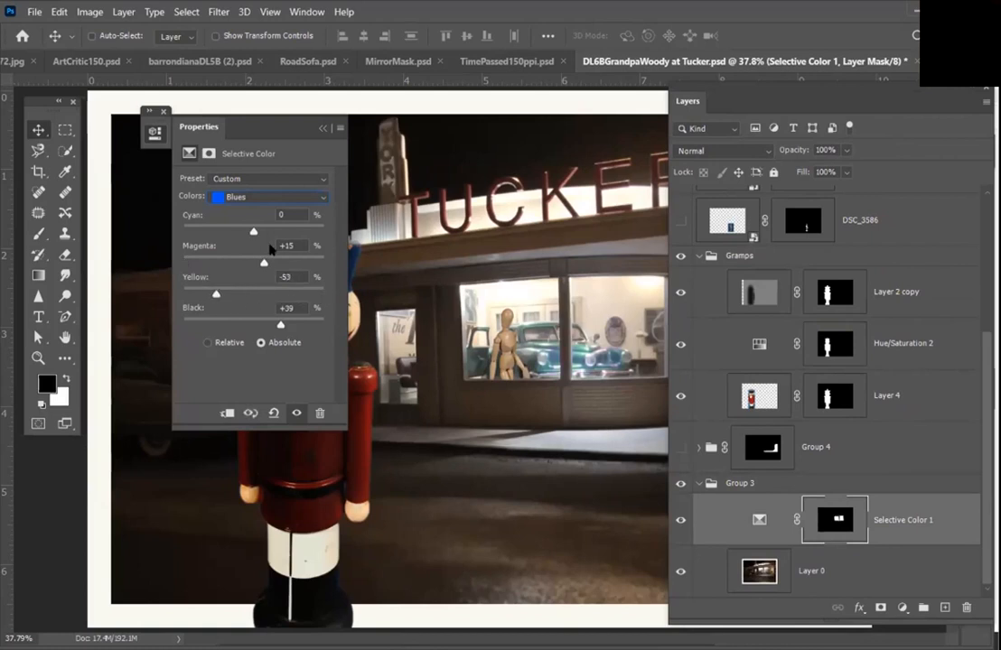
Step: Reset the Blues' Magenta, Yellow and Black values to 0% in Selective Color 1
left_click_drag(291, 246, 189, 240)
type("0")
left_click_drag(290, 294, 183, 294)
left_click_drag(291, 277, 179, 279)
type("0")
left_click_drag(291, 308, 271, 308)
type("0")
Step: Reset the Cyans' Magenta, Yellow and Black values to 0% in Selective Color 1
left_click(232, 197)
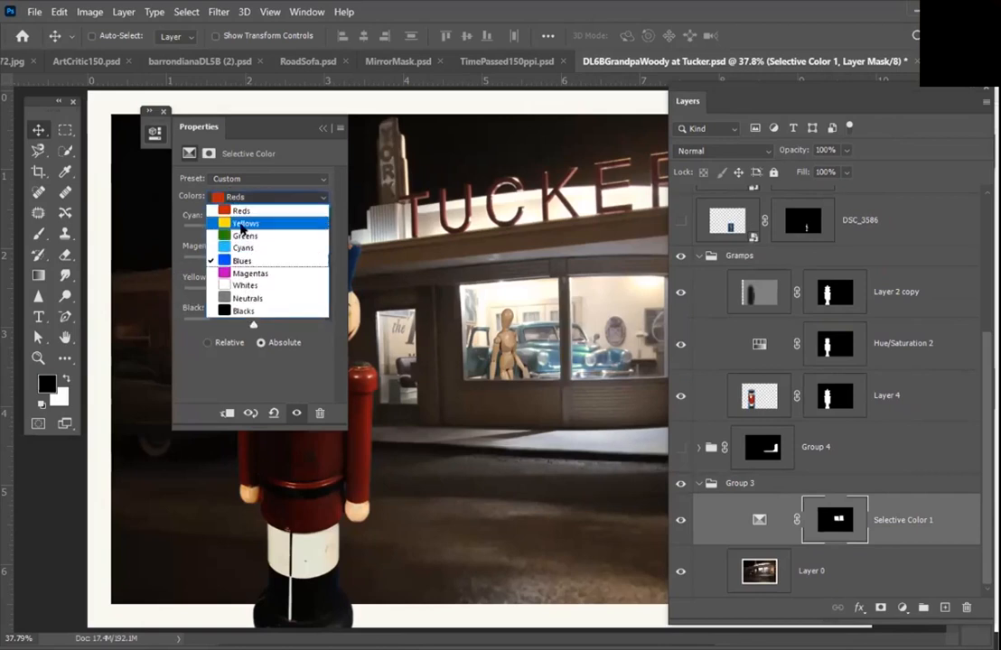
left_click(245, 249)
left_click_drag(291, 246, 190, 238)
type("0")
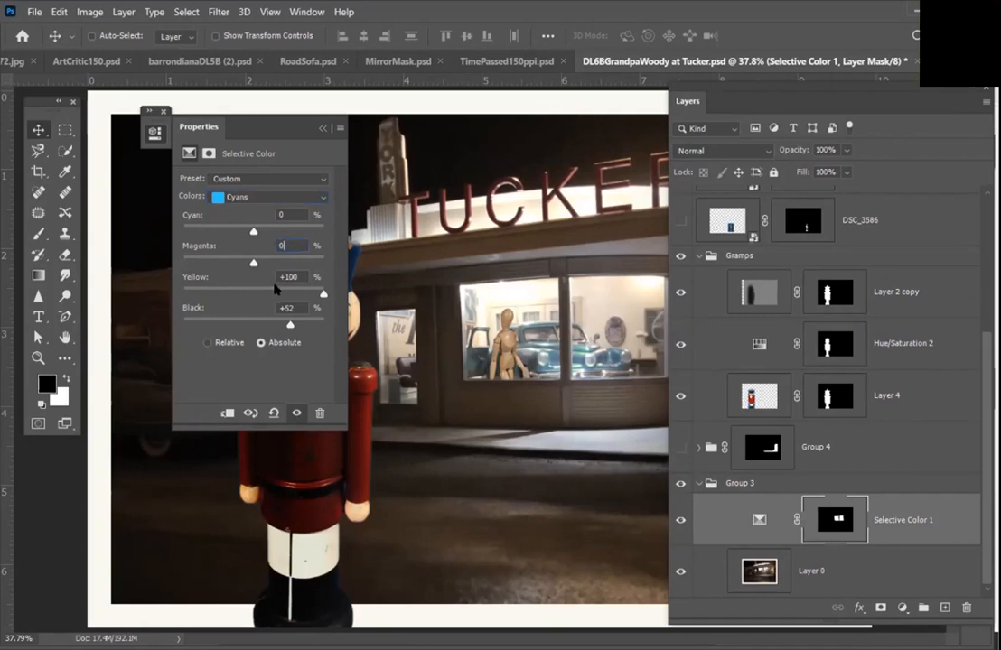
left_click_drag(298, 275, 225, 275)
type("0")
left_click_drag(294, 307, 271, 308)
type("0")
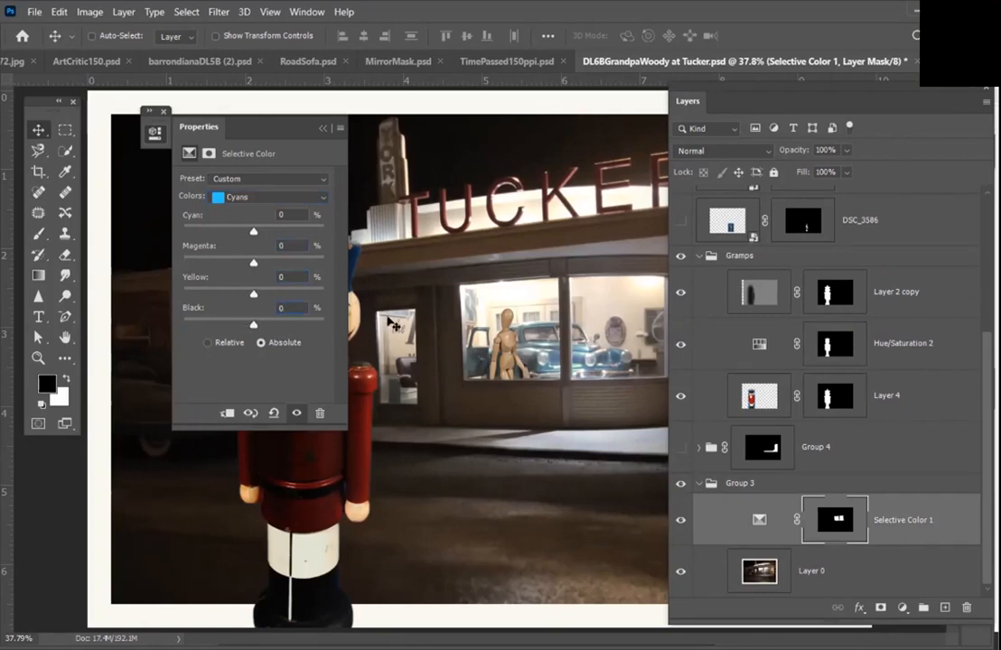
Step: Set the Cyans in Selective Color 1 to Magenta -100%, Yellow +100% and Black 60% to turn the car green
left_click(285, 244)
type("-100")
key("Tab")
type("100")
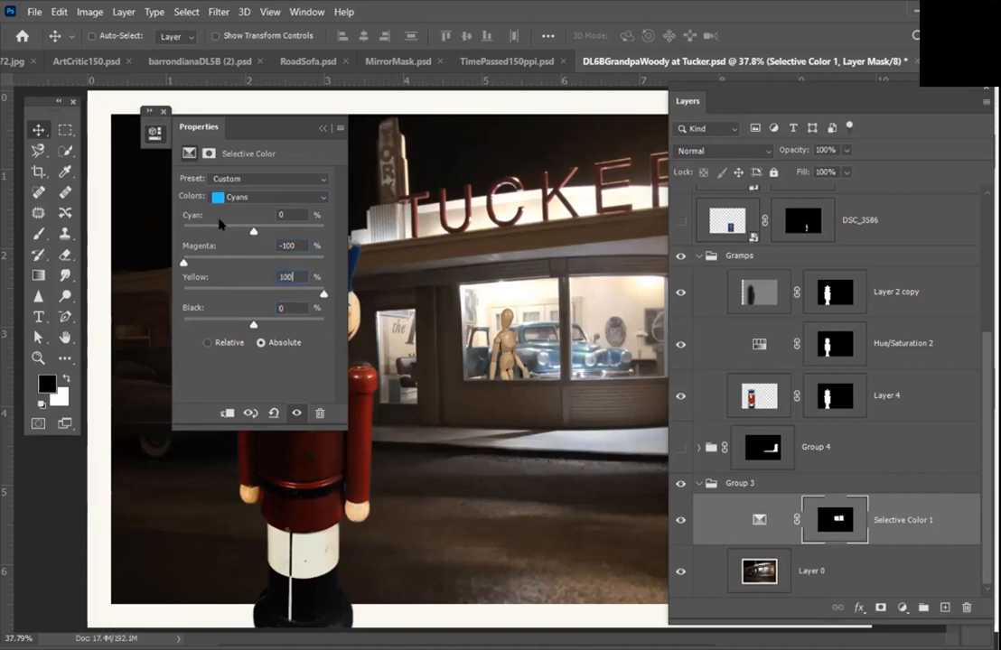
type("60")
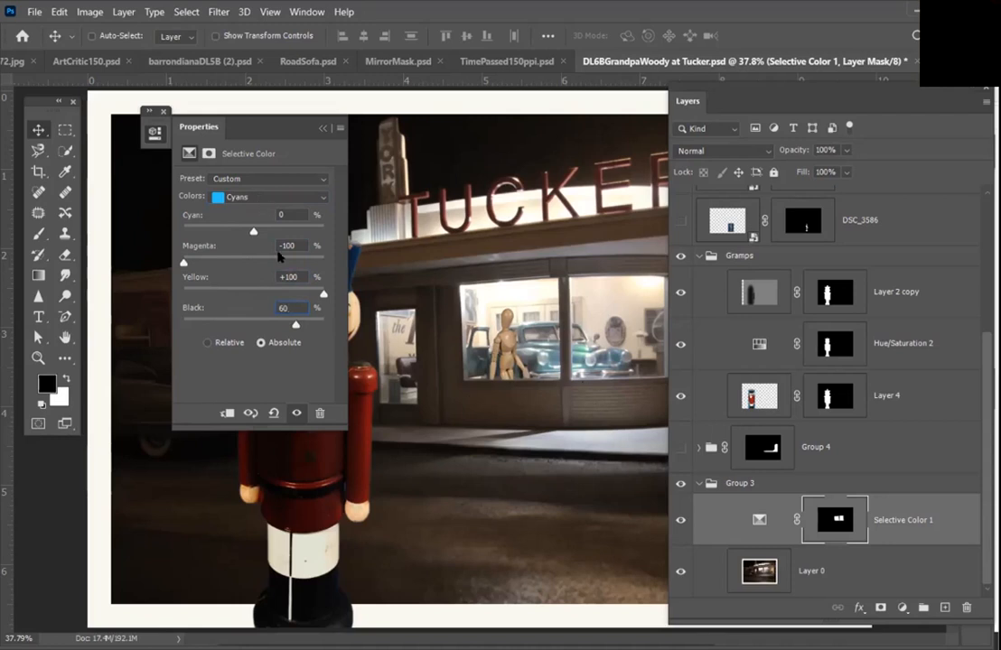
Step: Set the Blues in Selective Color 1 to Magenta -100%, Yellow +100% and Black 60%, and put the adjustment settings away
left_click(241, 198)
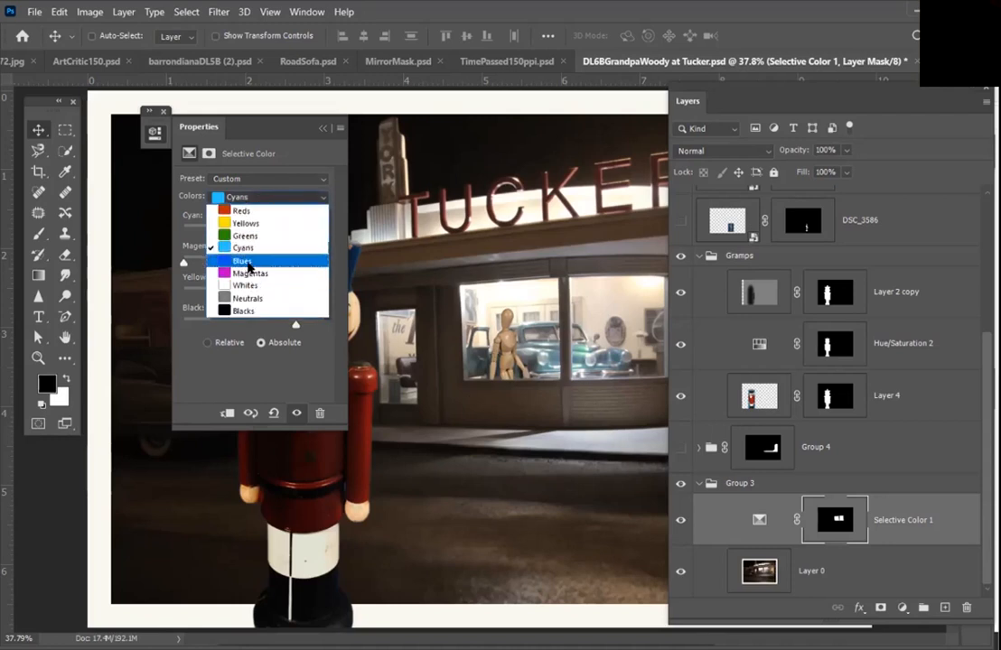
left_click(255, 260)
left_click(281, 246)
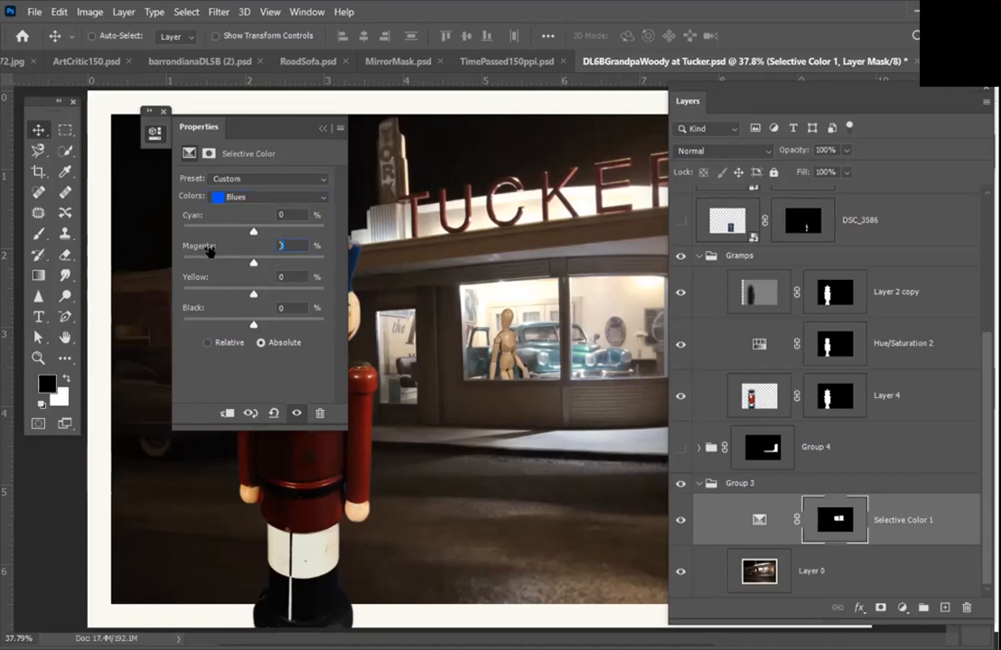
type("-100")
type("100")
key("Tab")
type("60")
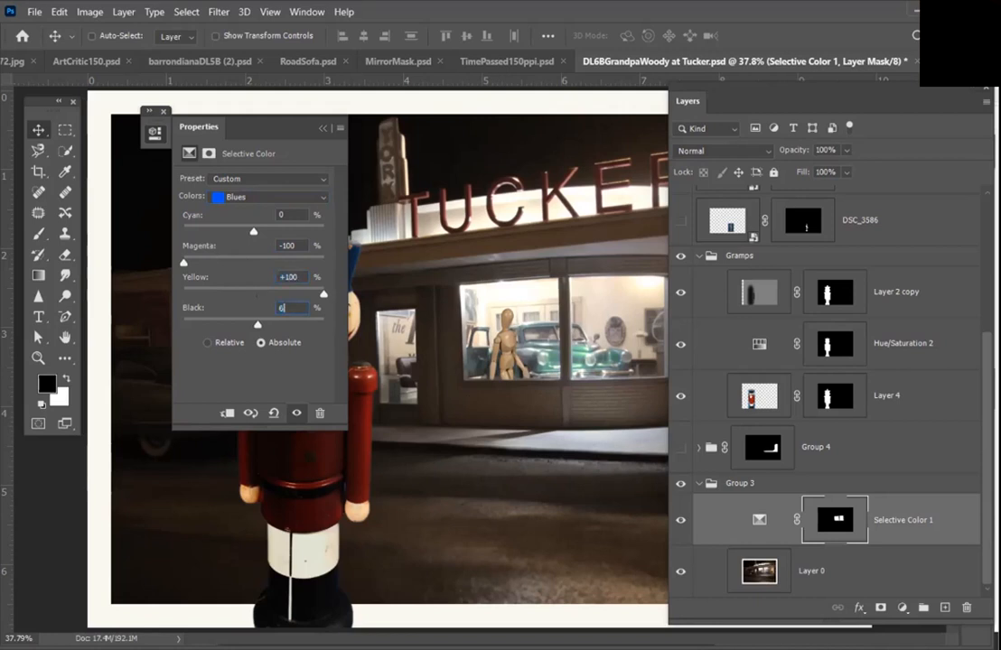
key("BackSpace")
key("BackSpace")
type("80")
key("BackSpace")
type("60")
left_click(263, 343)
left_click(323, 128)
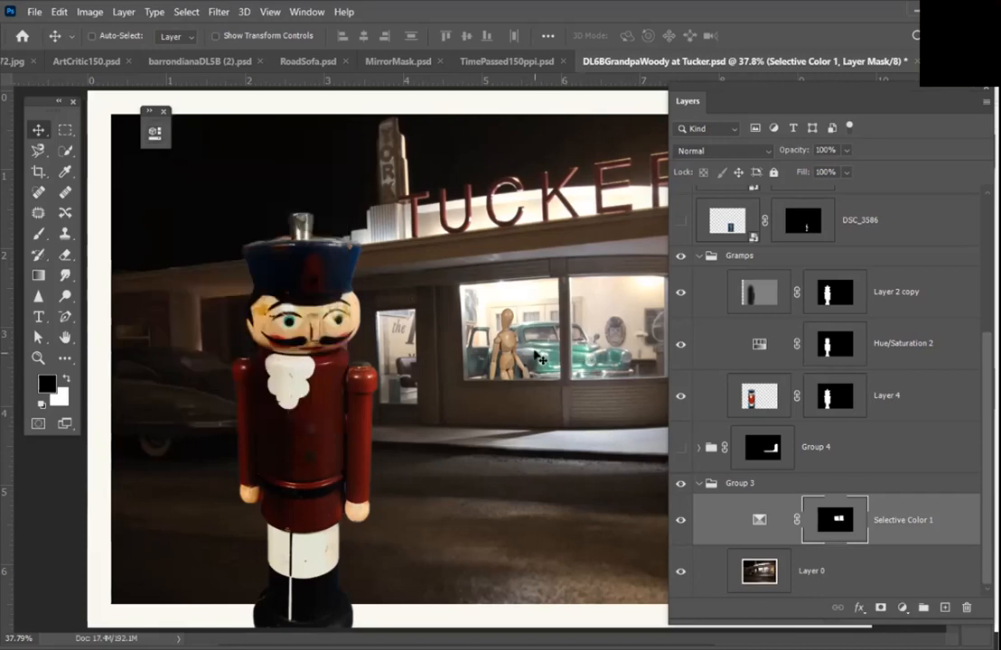
Step: Review the whole composite without the layer list and look over the history of recent edits
key("ctrl")
left_click(971, 89)
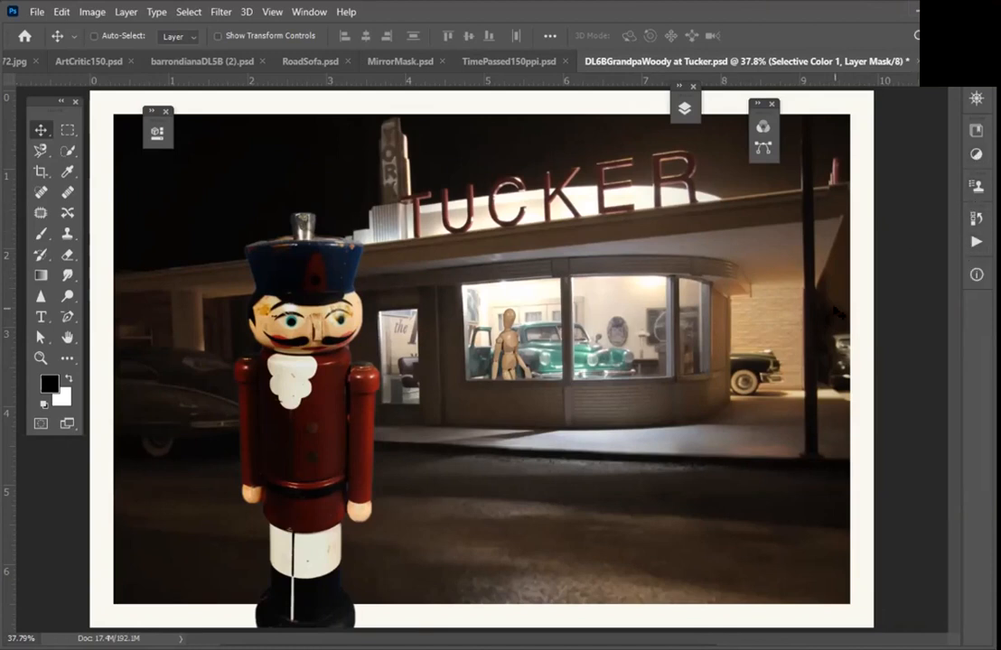
left_click(975, 217)
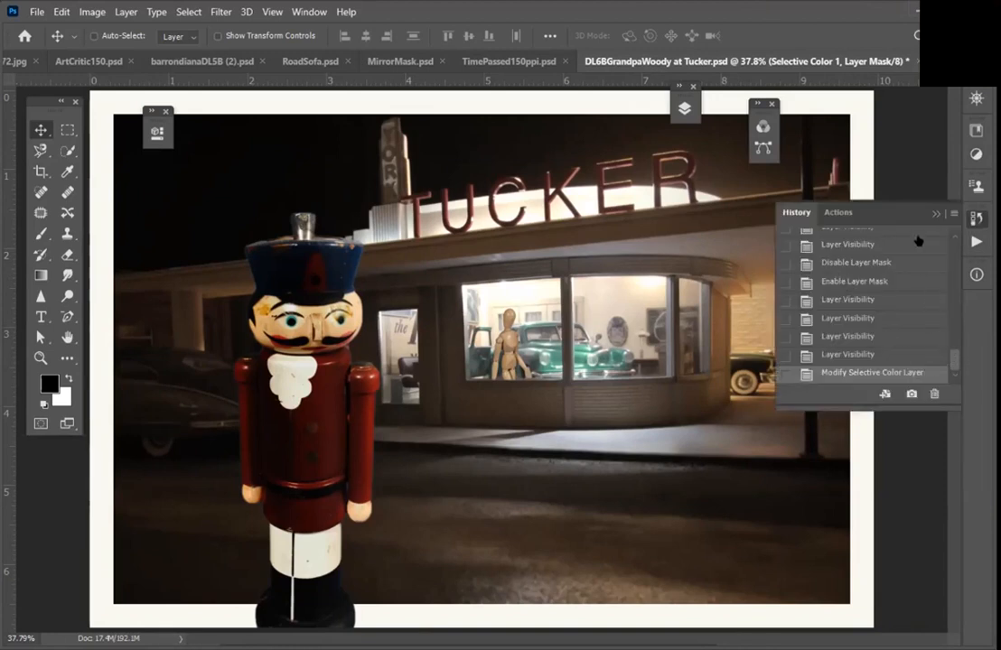
Step: Expand Group 4, view its elephant smart object's source image and close it, and make Group 4 visible
key("F7")
left_click(373, 448)
scroll(424, 456, "down", 1)
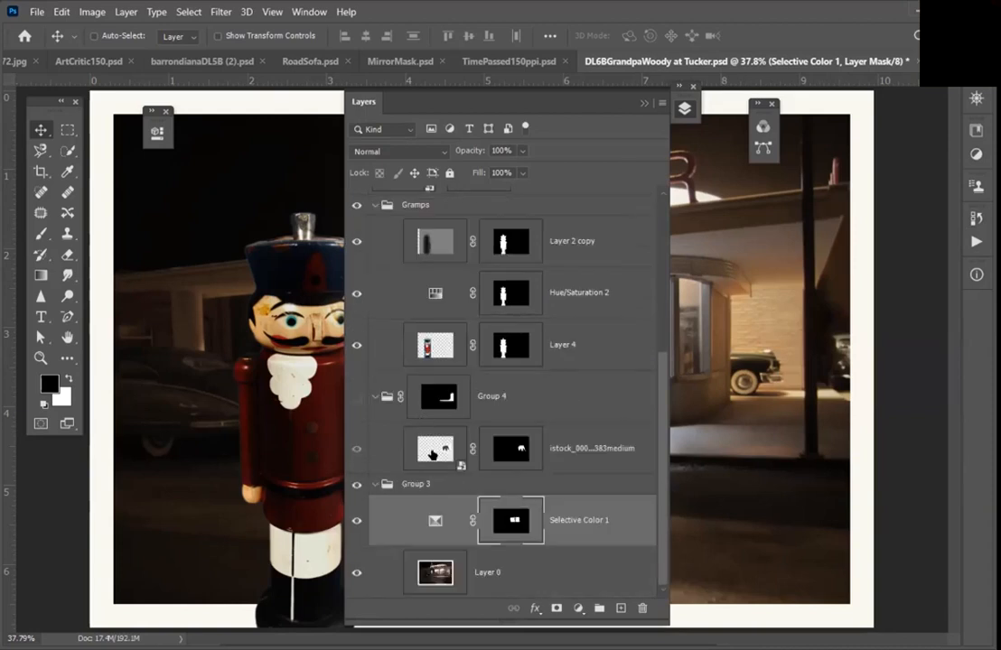
double_click(441, 452)
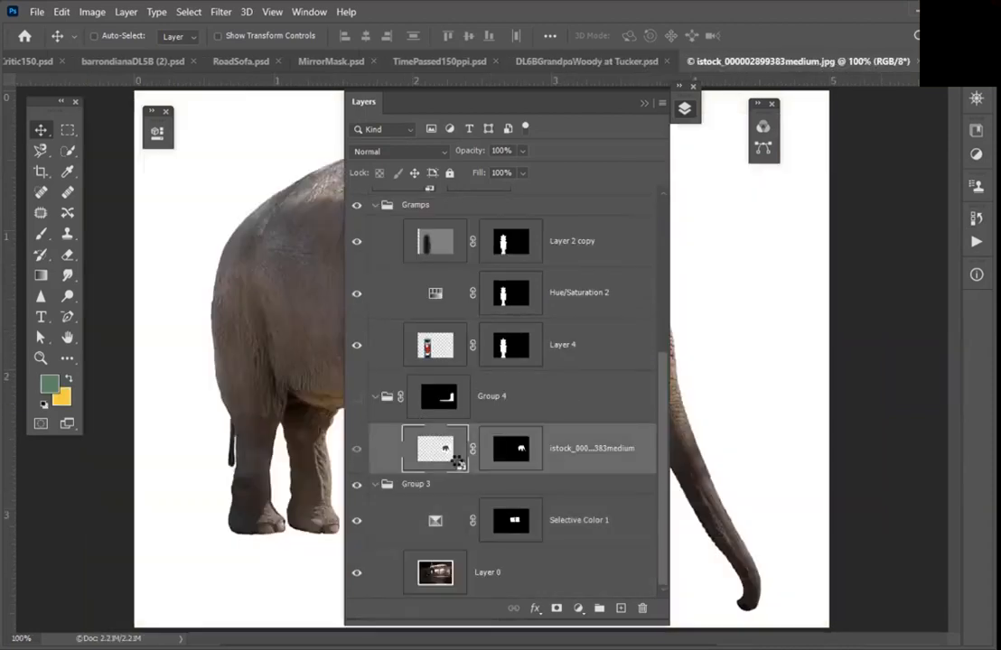
left_click(642, 105)
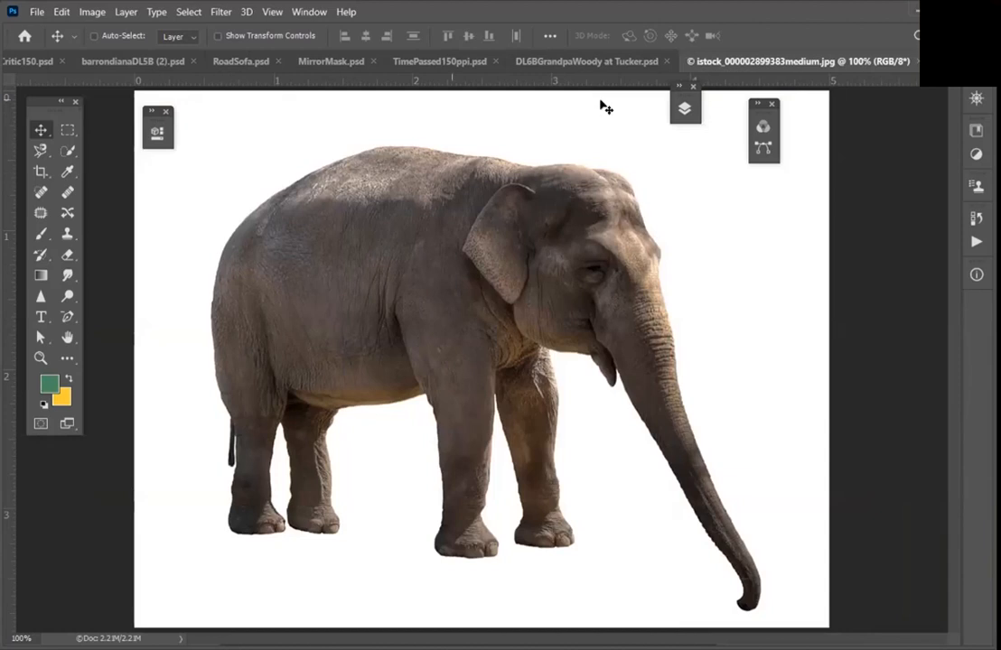
key("ctrl+w")
left_click(679, 86)
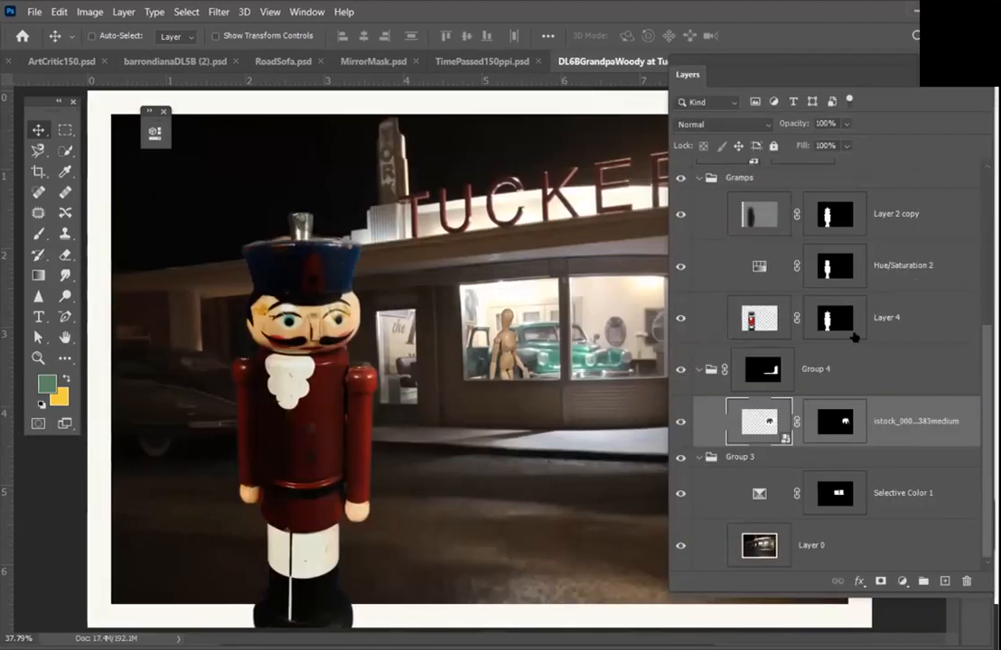
Step: Uncover the elephant area and temporarily disable Group 4's mask to view the whole elephant, then re-enable it
left_click_drag(864, 65, 354, 65)
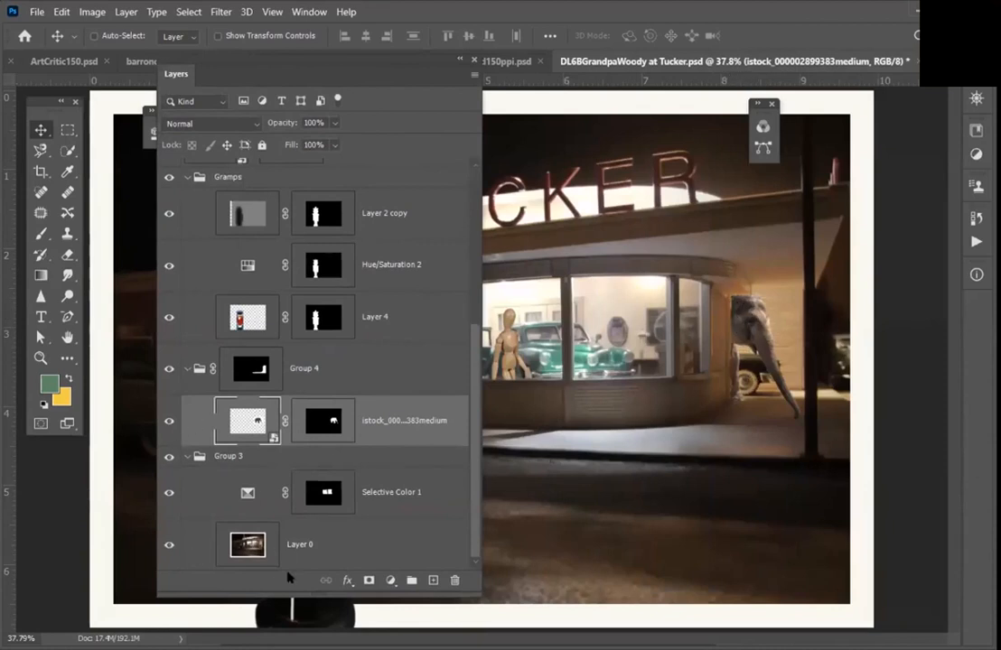
left_click(251, 372, "shift")
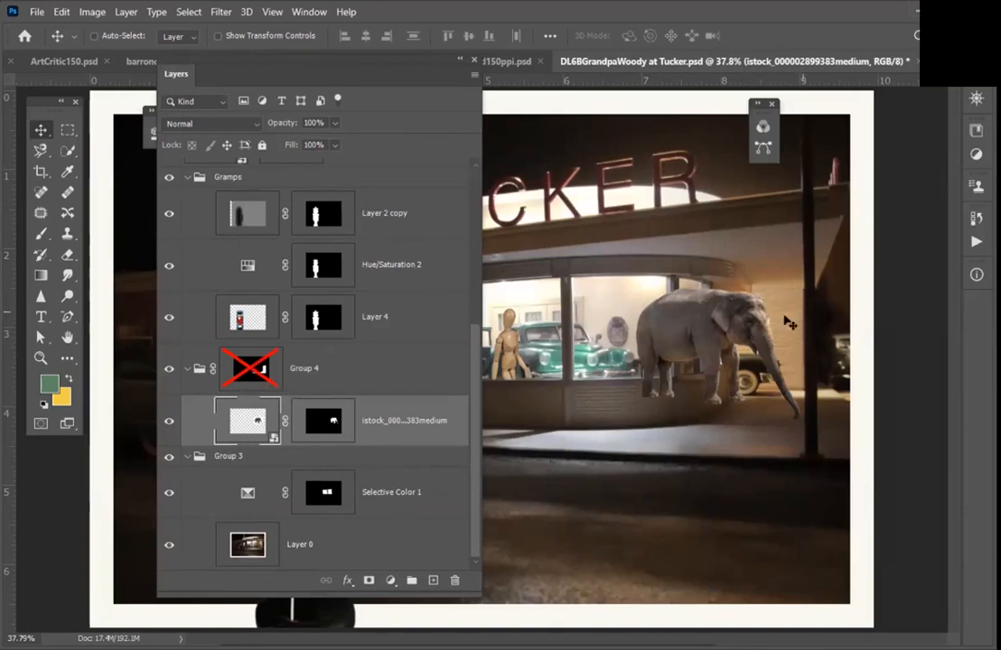
left_click(251, 369, "shift")
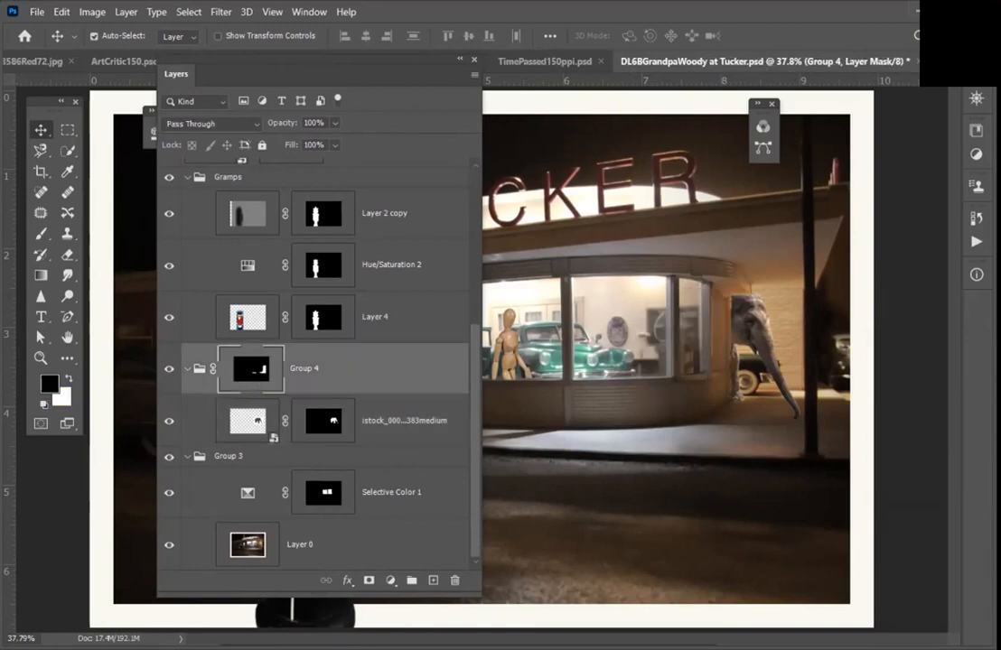
Step: Apply Curves to the Group 4 mask, bowing the curve below the diagonal with two points to lighten the mask's midtones
key("ctrl+m")
left_click_drag(168, 205, 270, 207)
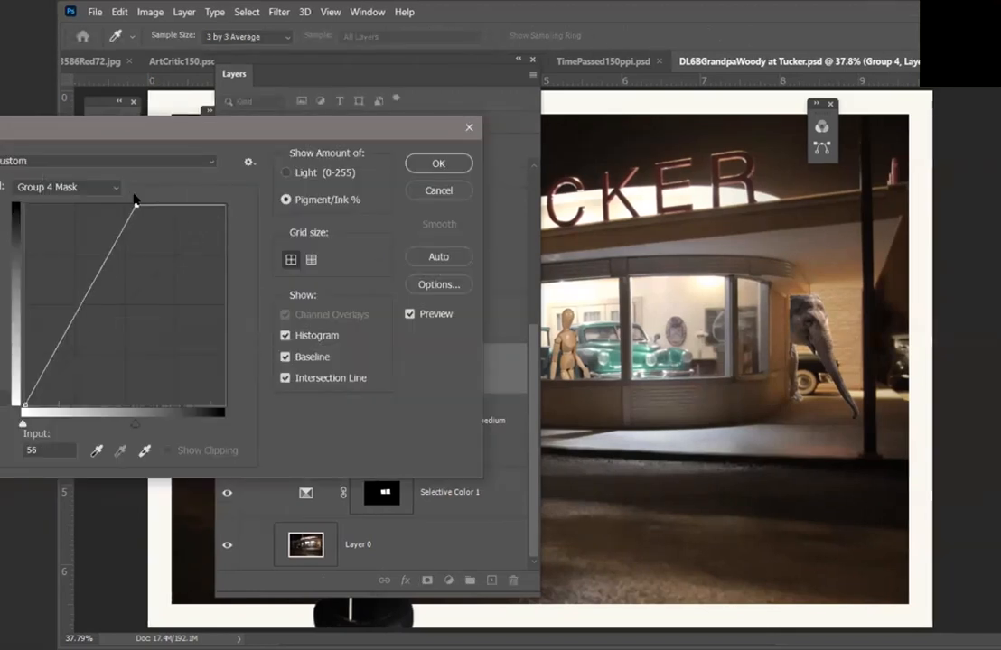
left_click(69, 286)
left_click_drag(69, 287, 179, 329)
left_click_drag(200, 282, 205, 288)
left_click_drag(179, 330, 179, 354)
left_click_drag(200, 289, 208, 287)
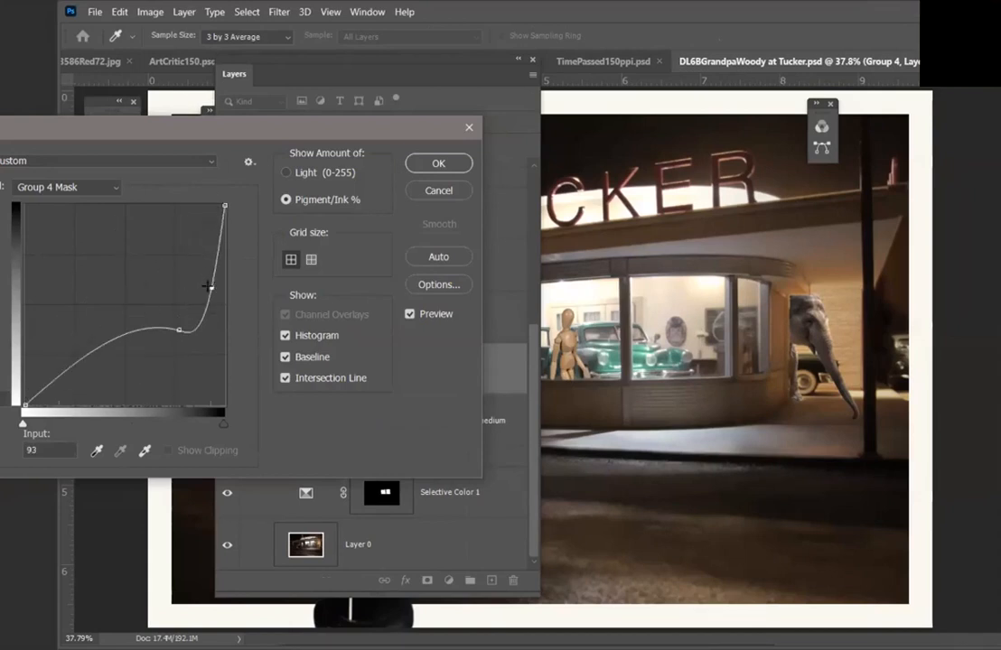
left_click_drag(179, 324, 184, 342)
left_click_drag(209, 283, 212, 275)
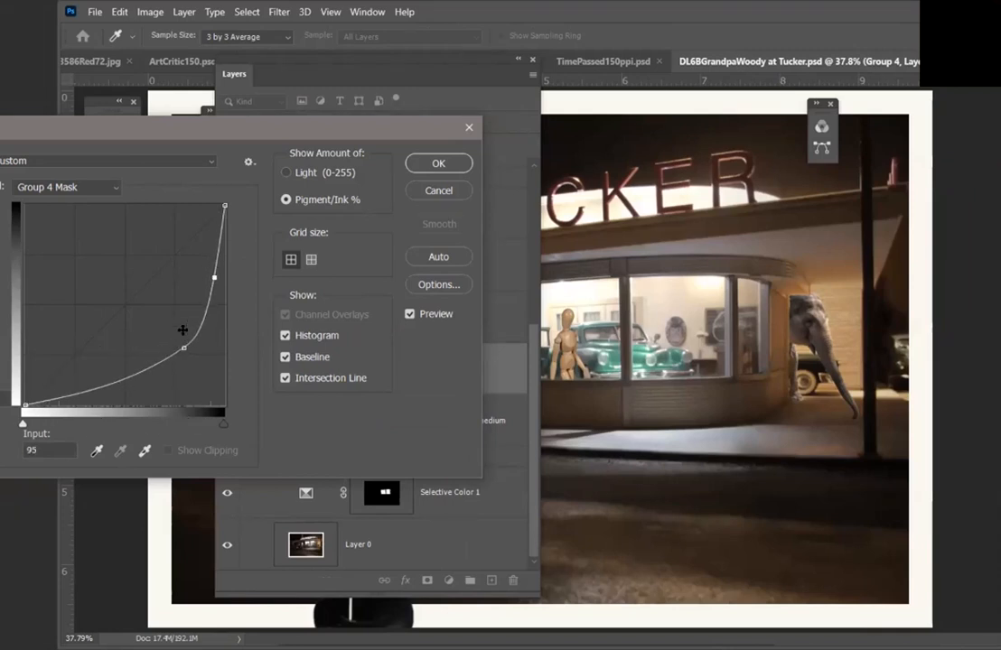
left_click_drag(181, 347, 142, 356)
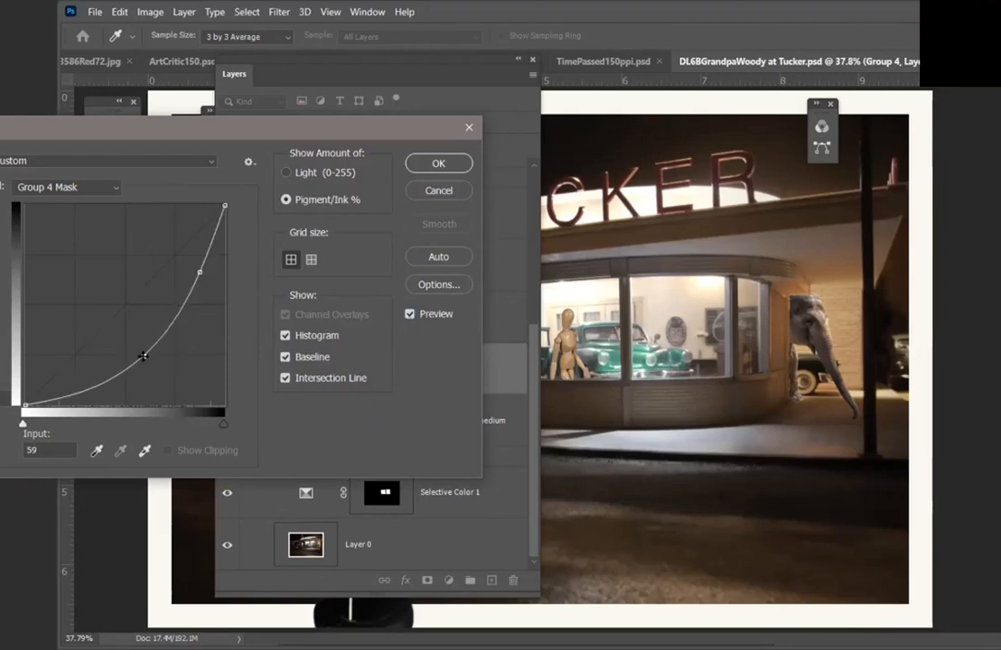
left_click(439, 164)
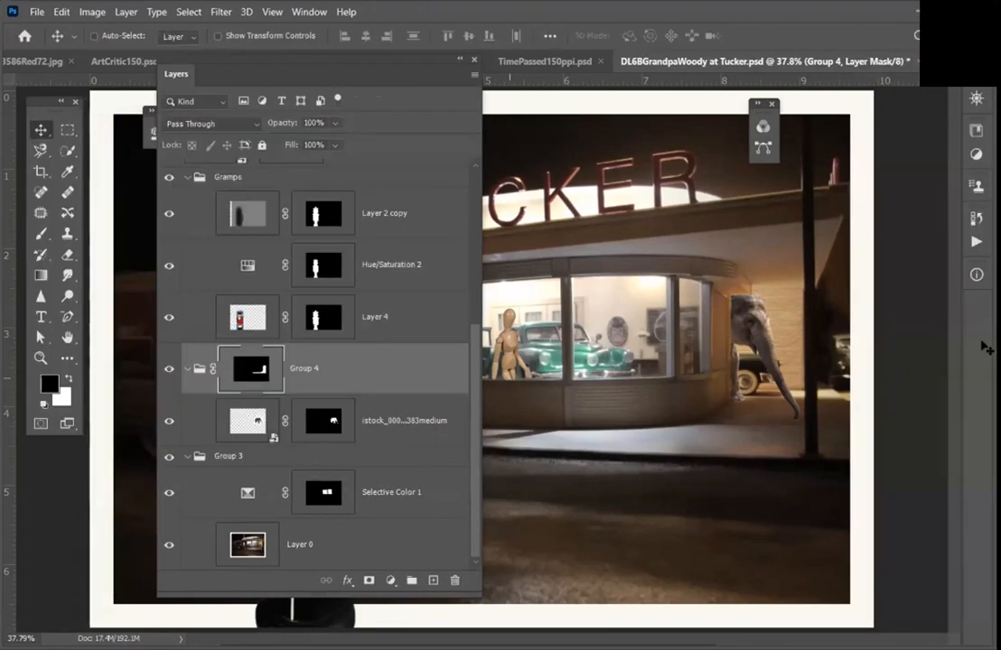
Step: Touch up Group 4's mask in white with a small 65% opacity brush where the elephant meets the building corner
left_click(41, 358)
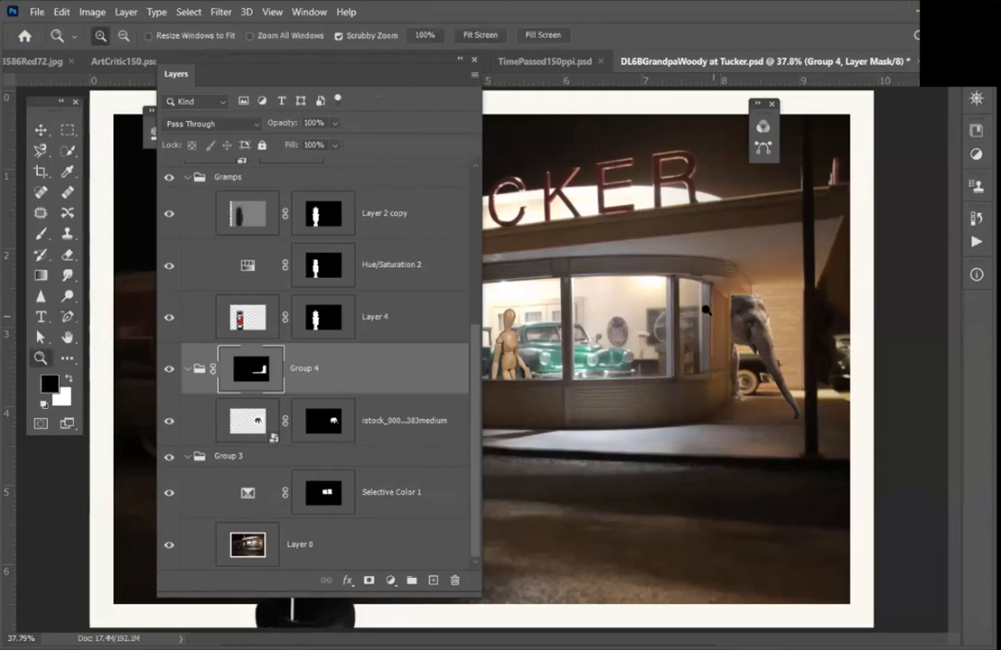
left_click_drag(706, 313, 784, 314)
left_click(41, 233)
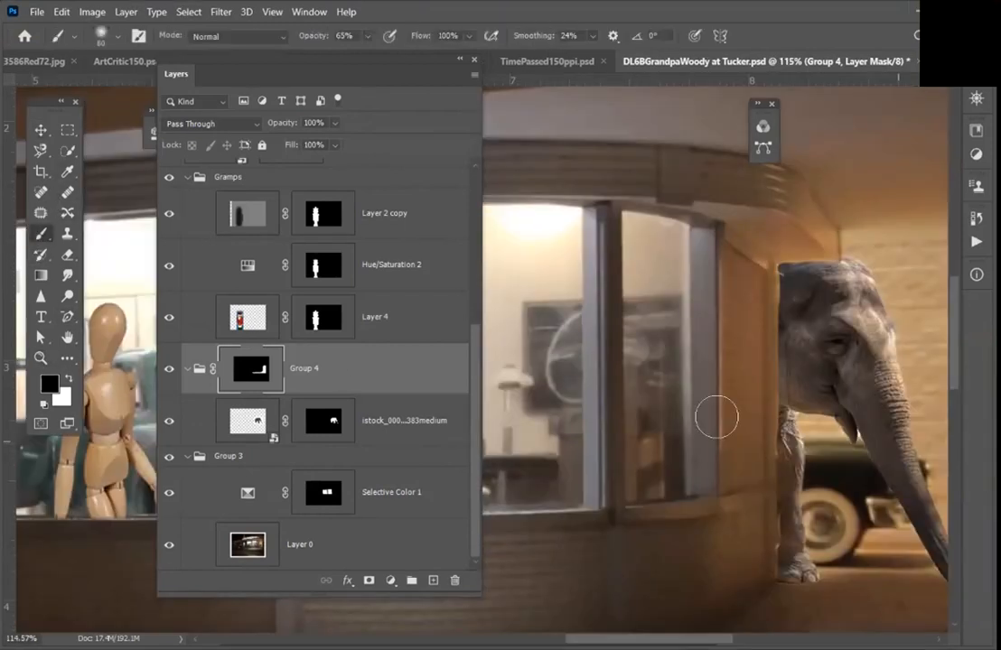
key("x")
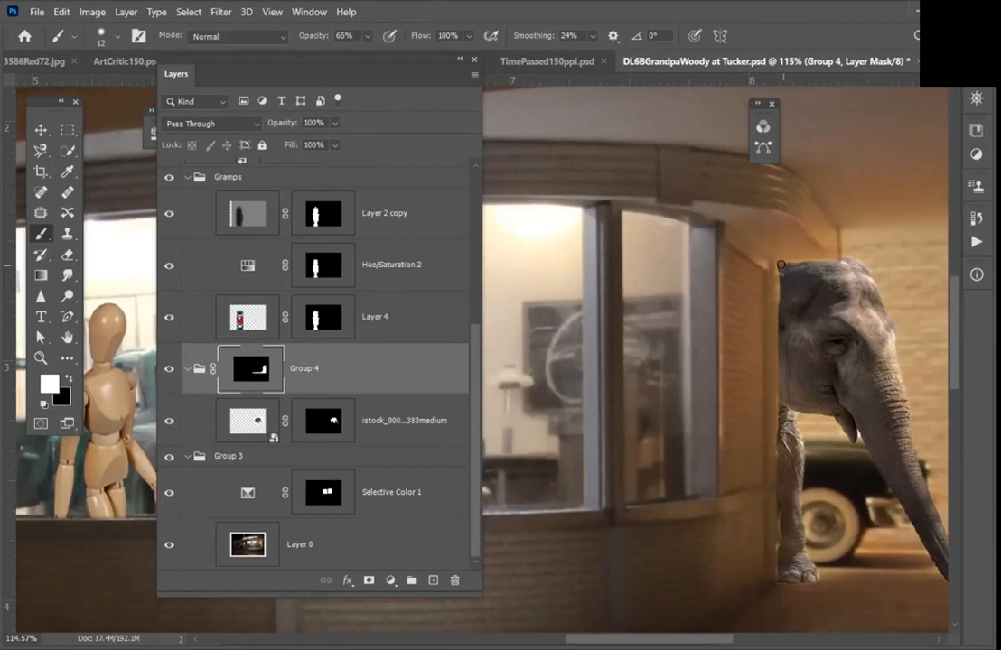
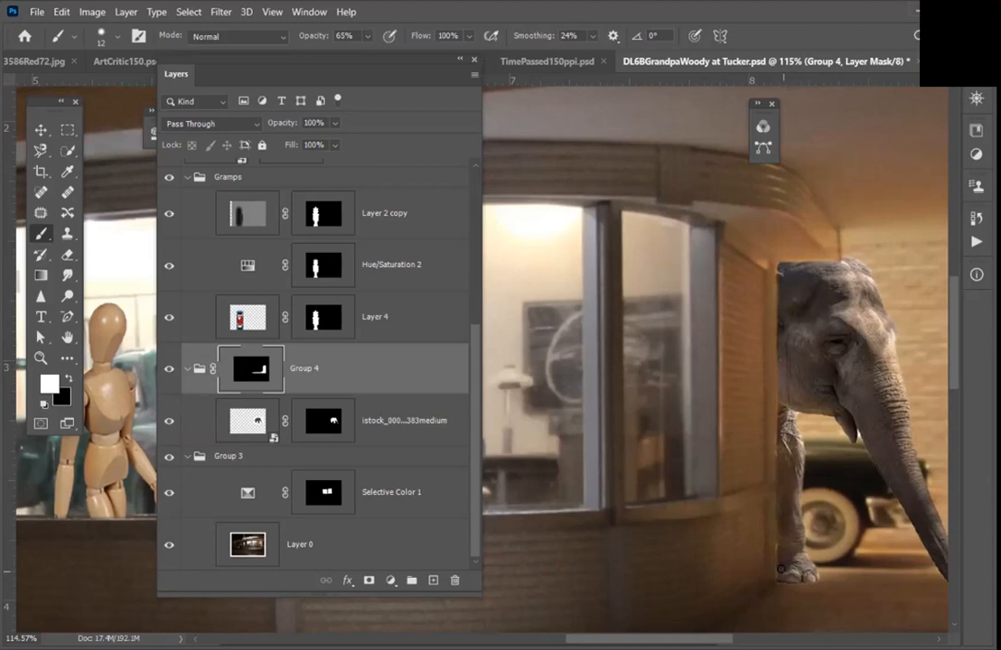
left_click_drag(782, 571, 778, 574)
key("bracketleft")
key("bracketleft")
left_click(776, 264, "shift")
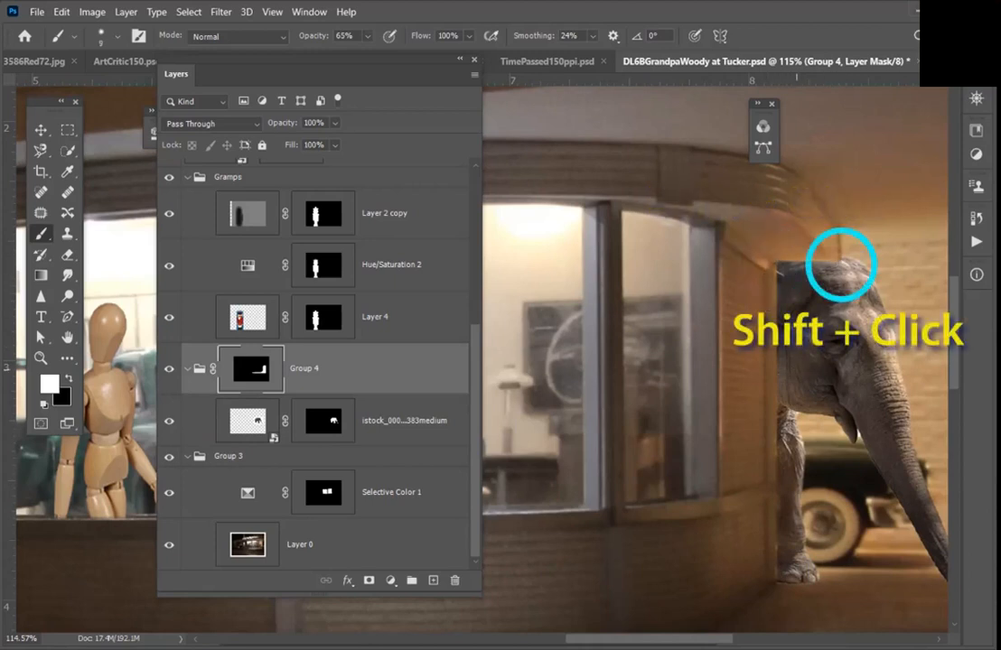
key("ctrl+0")
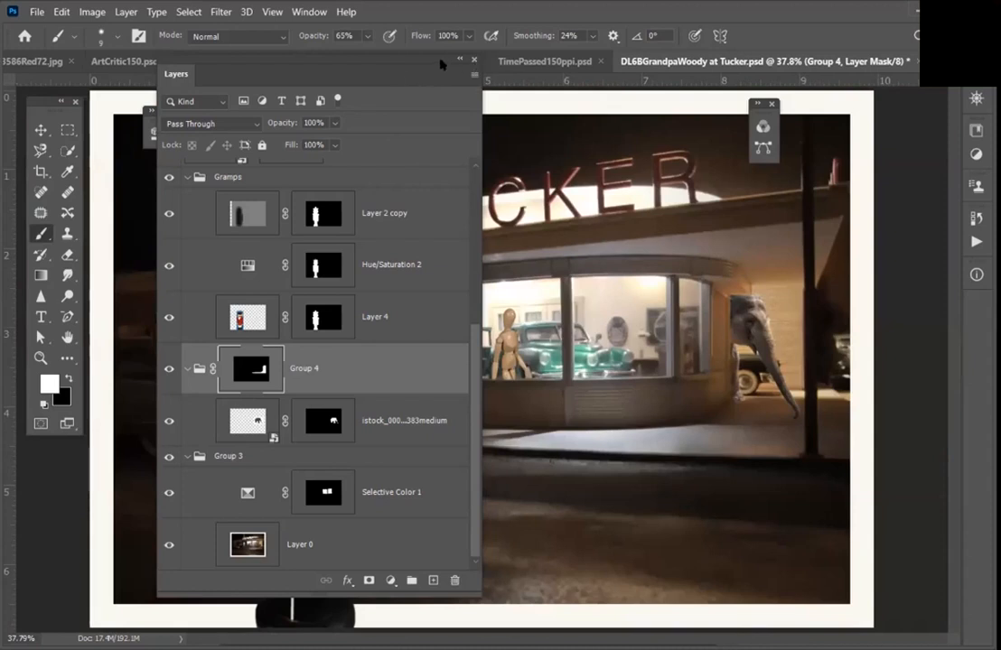
Step: Load the elephant layer's mask as a selection and create a new empty layer above the elephant in Group 4
double_click(411, 63)
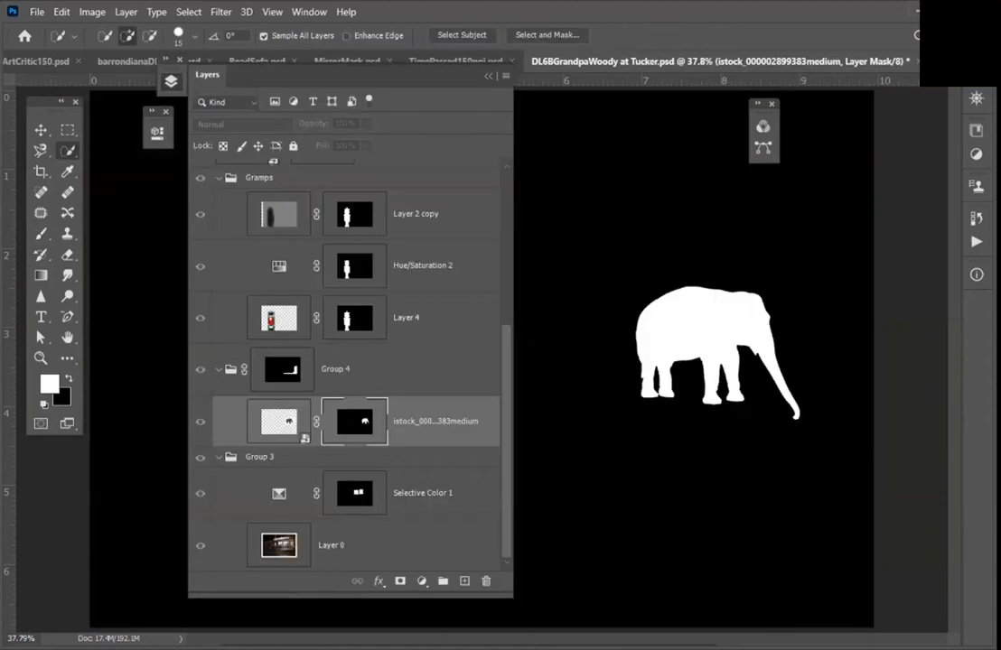
left_click(278, 421)
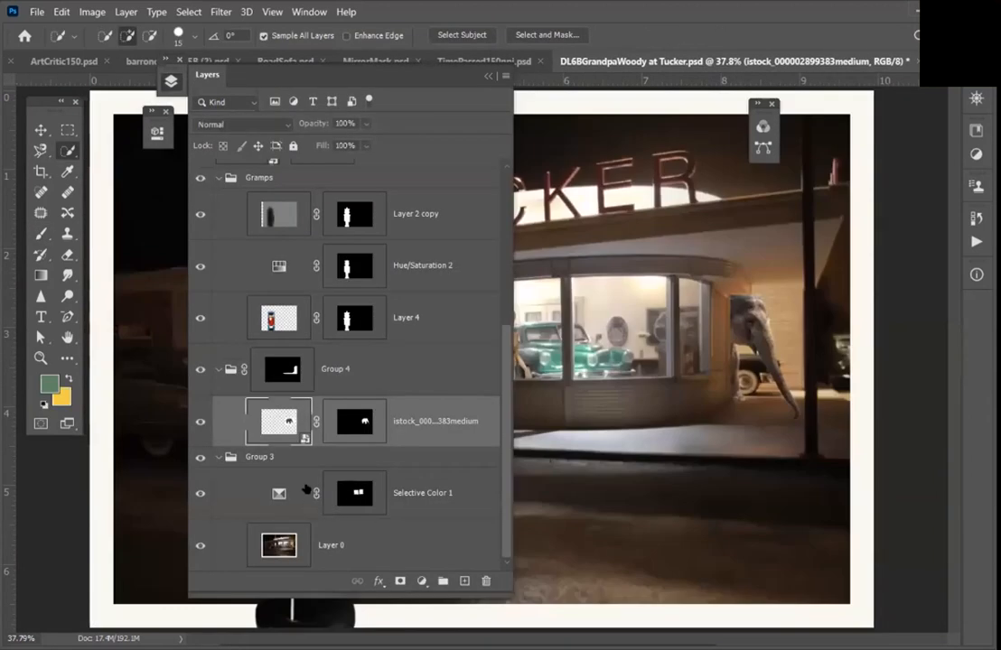
left_click(342, 438, "ctrl")
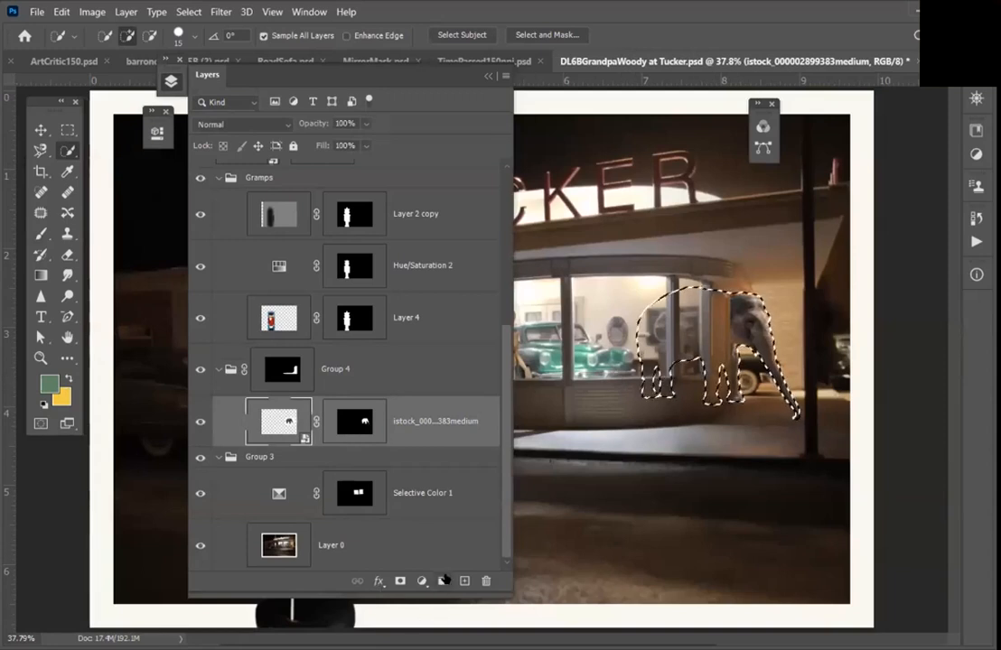
left_click(464, 581)
Step: Sample the dark ground colour below the elephant and change the foreground colour's hue to 202°
key("i")
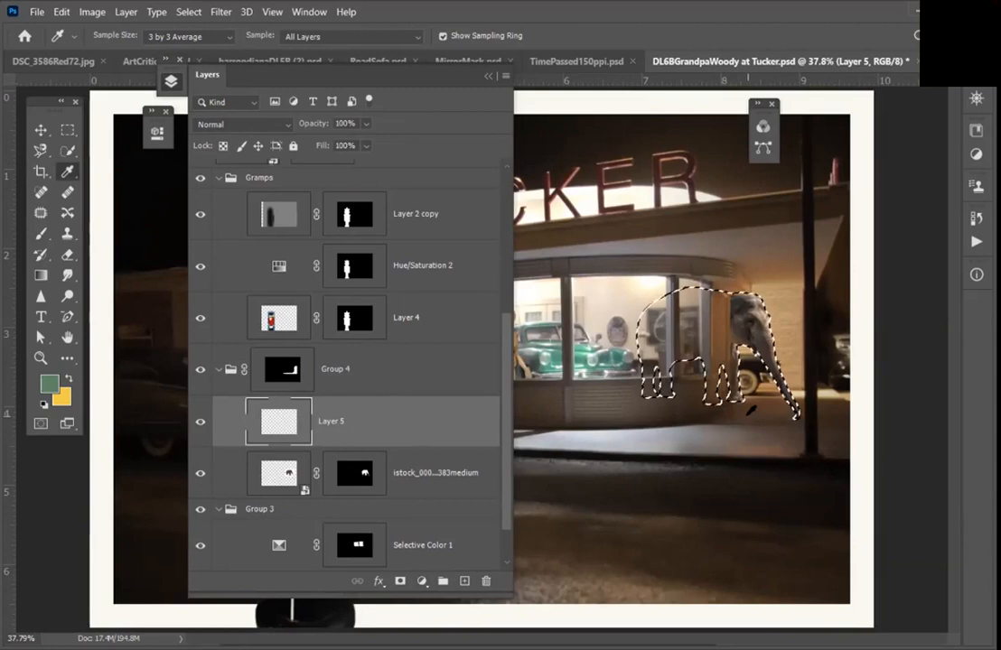
left_click(754, 413)
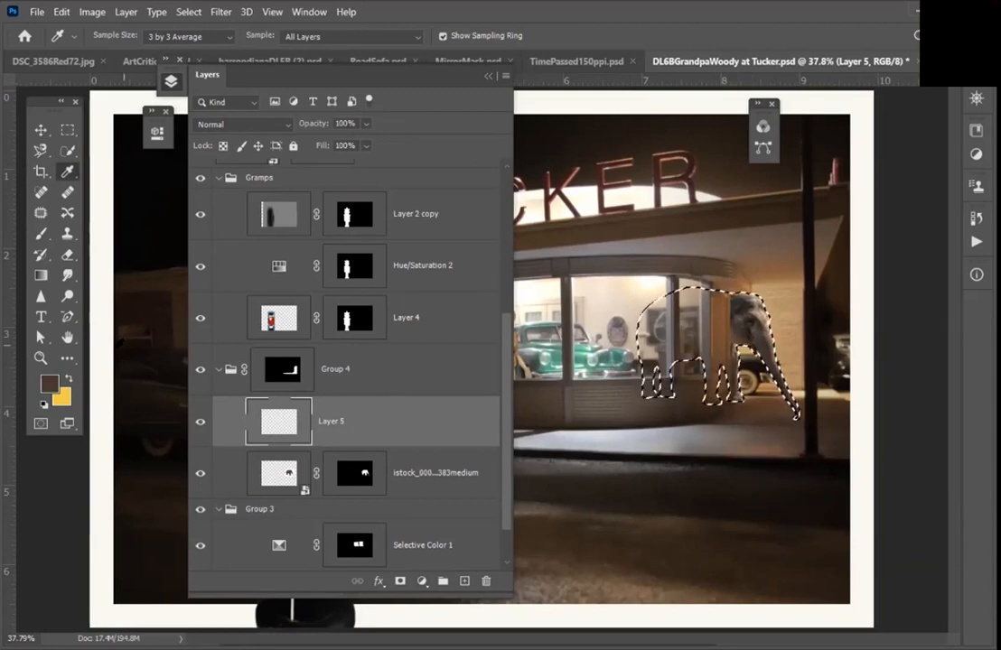
left_click(49, 383)
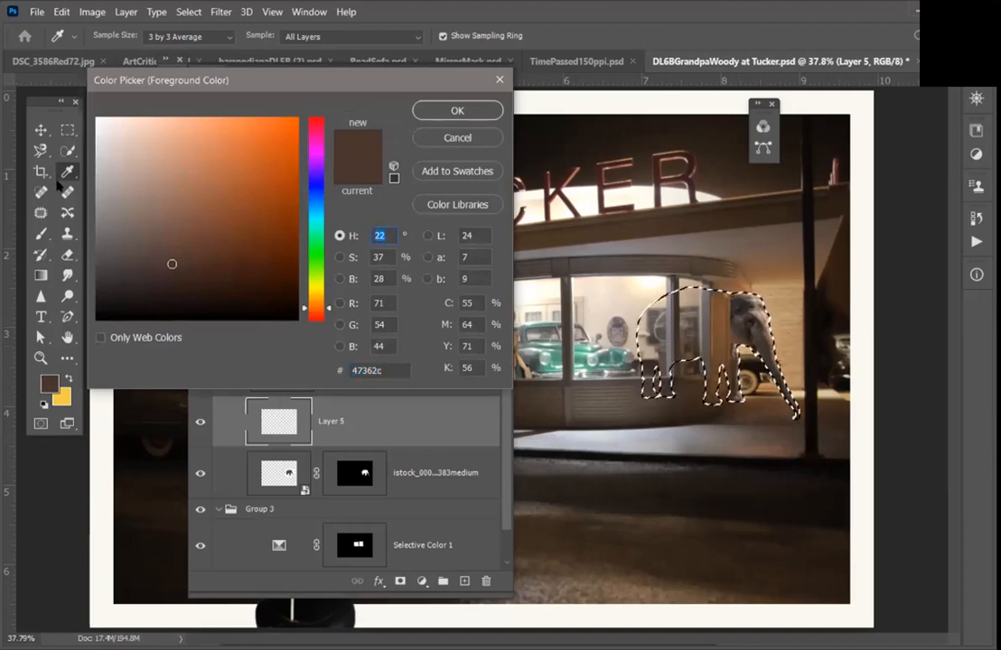
type("202")
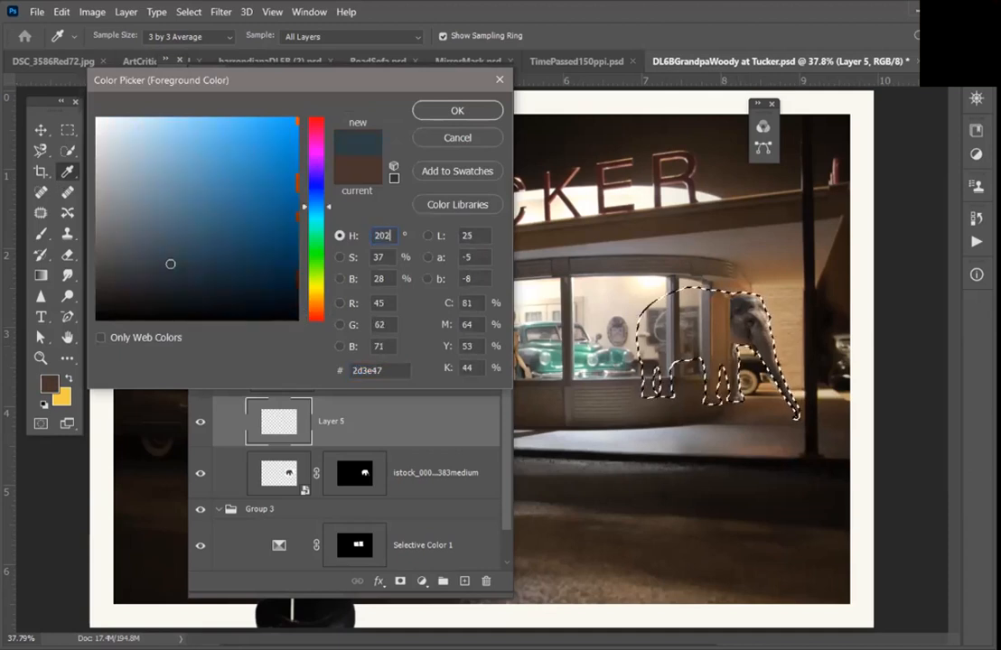
left_click(457, 111)
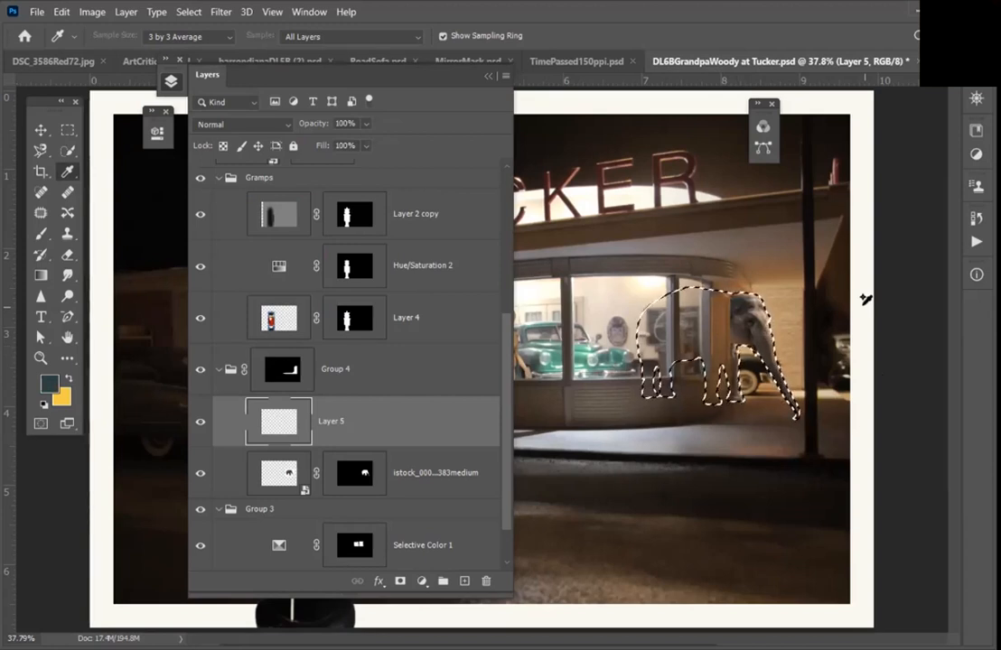
Step: Feather the elephant selection by 5 pixels, fill it with the blue foreground colour on Layer 5, and deselect
key("shift+F6")
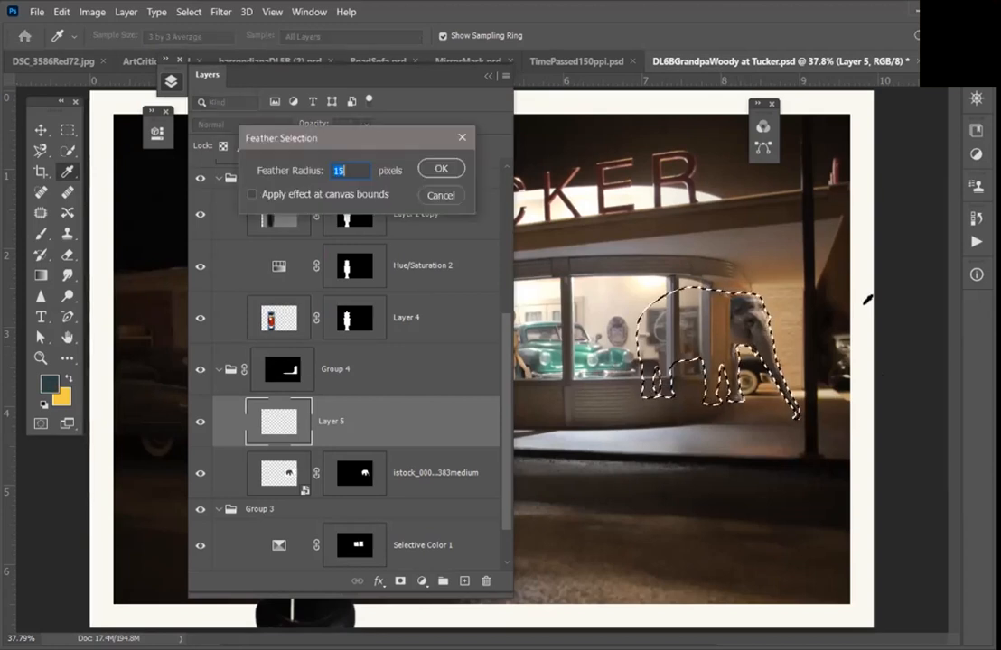
type("5")
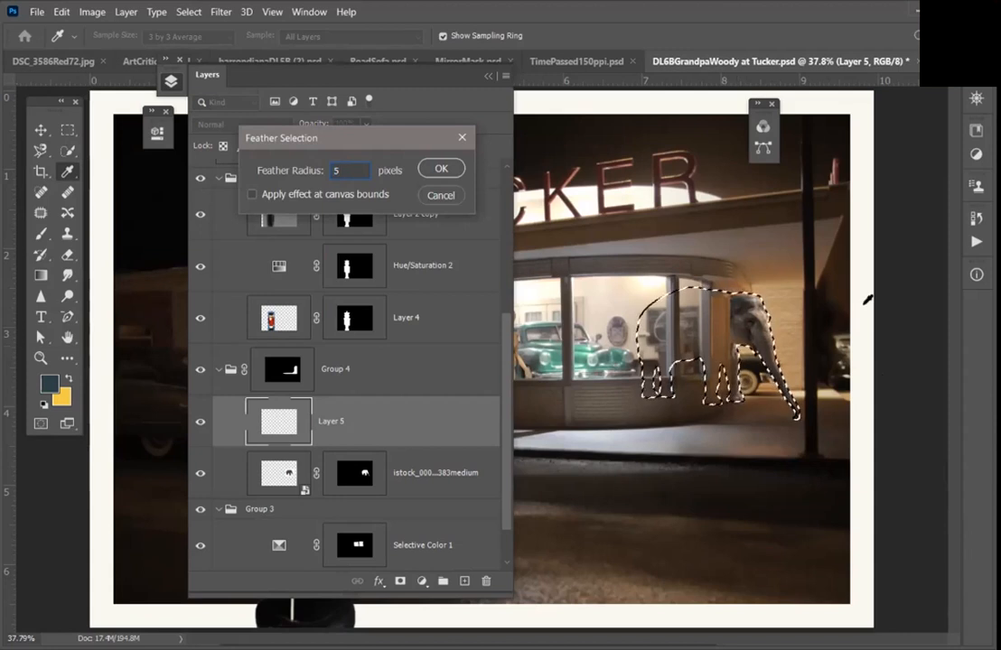
key("Return")
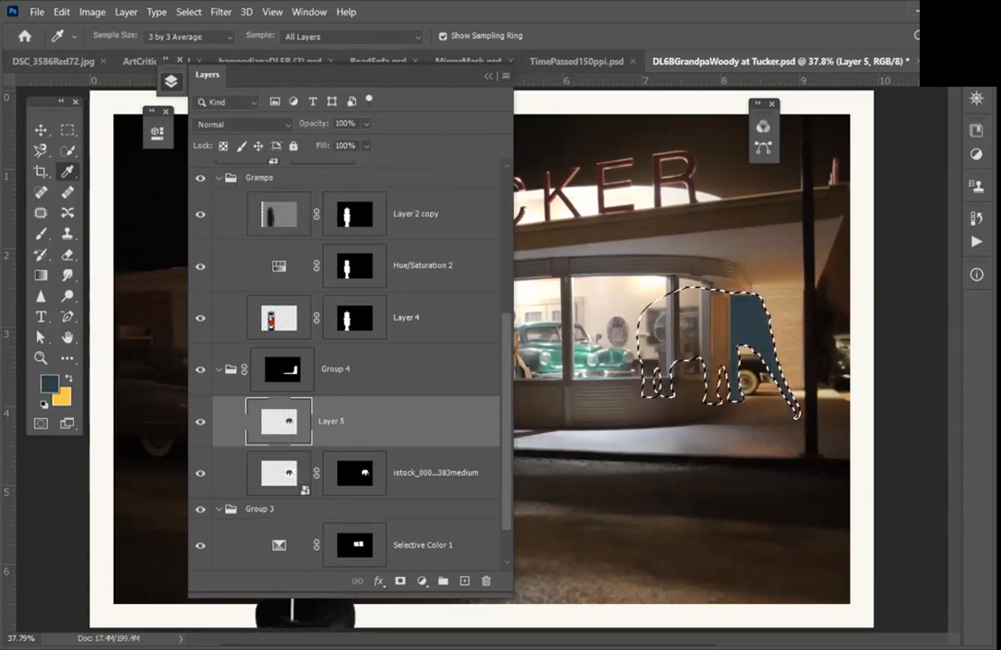
key("ctrl+d")
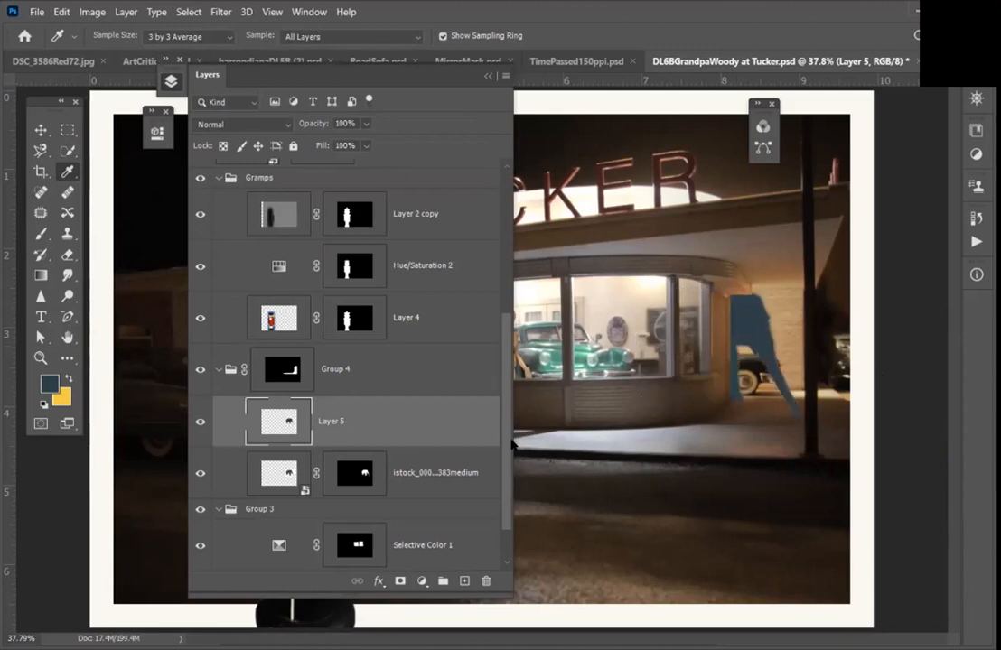
Step: Free Transform the blue silhouette to 85.51%, flip it vertically and place it under the elephant's feet on the sidewalk
key("ctrl+t")
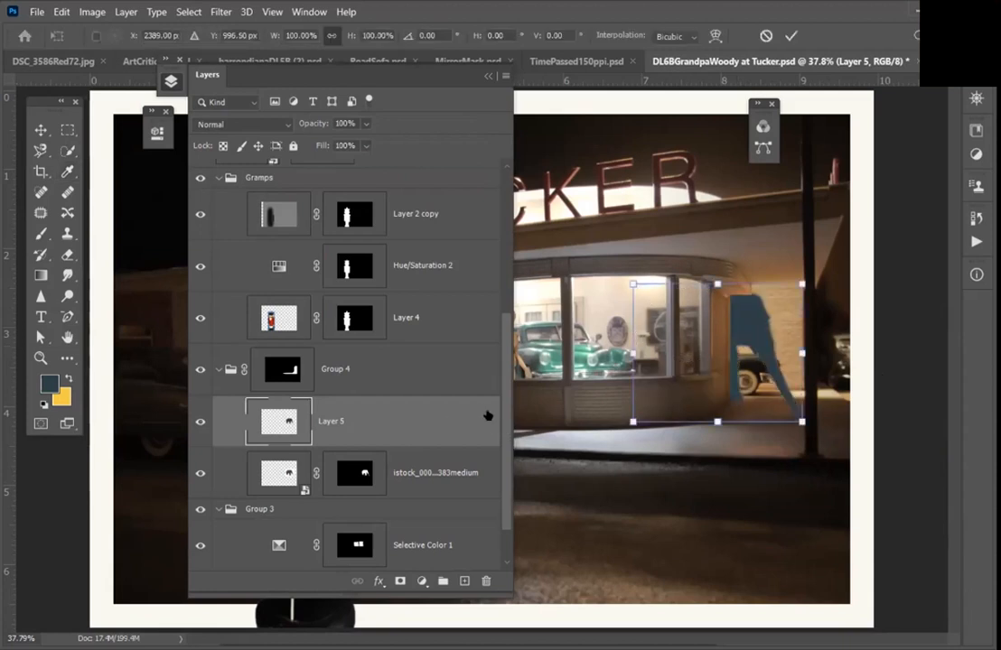
left_click_drag(698, 287, 697, 307)
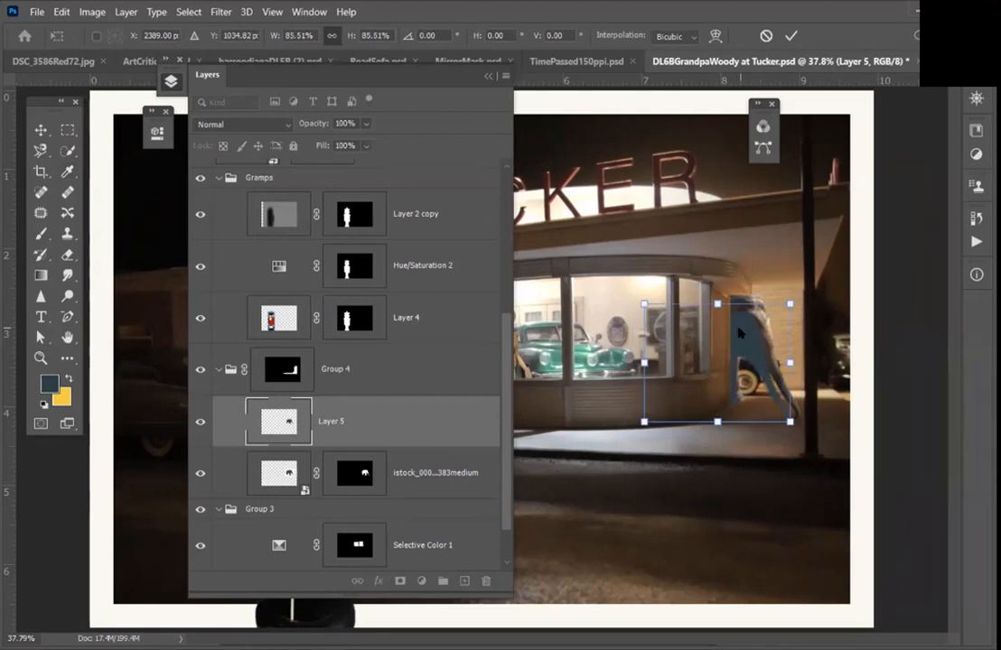
right_click(741, 330)
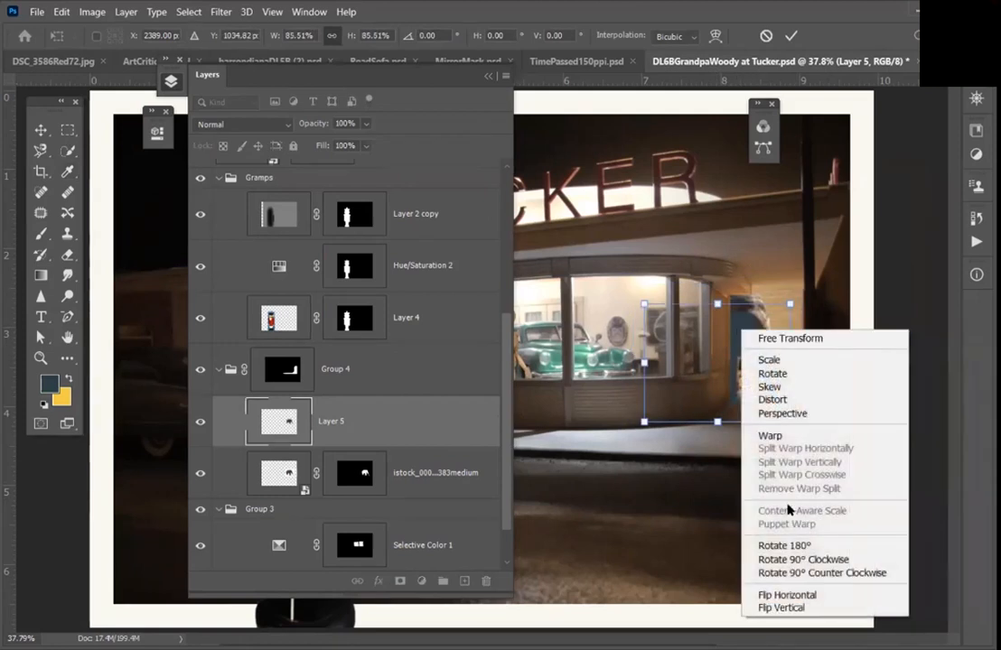
left_click(781, 606)
left_click_drag(744, 364, 750, 456)
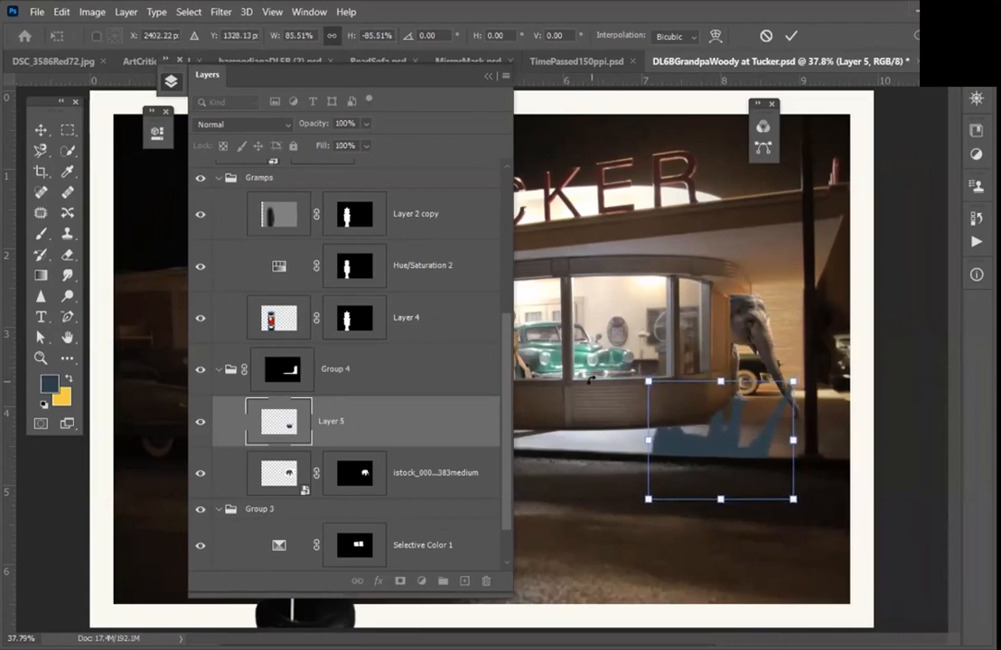
Step: Warp the blue elephant silhouette on Layer 5 so its trunk lines up with the tip of the elephant's trunk
right_click(757, 433)
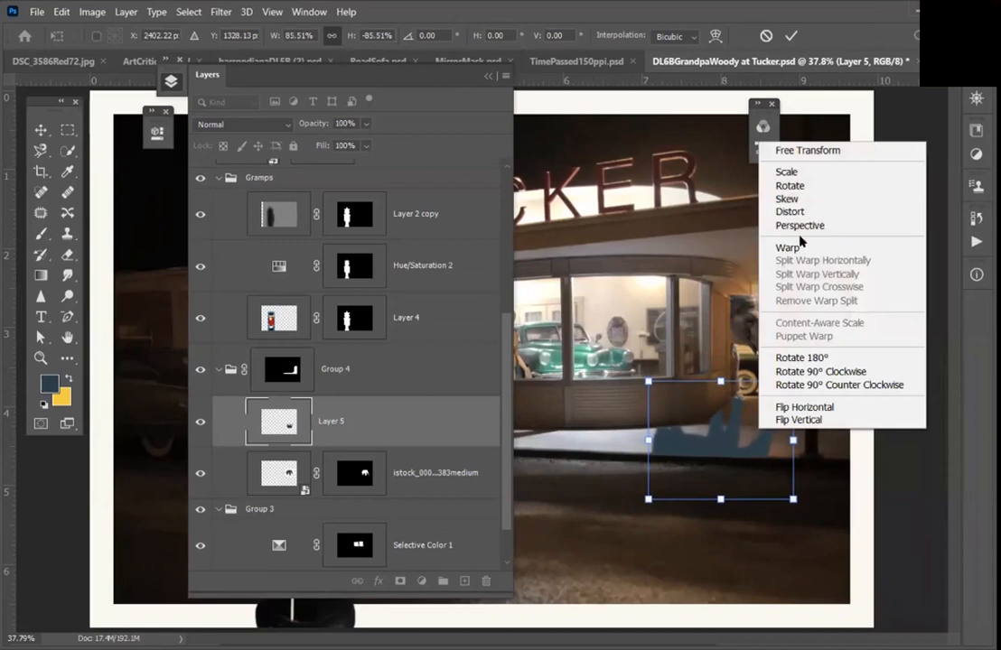
left_click(781, 247)
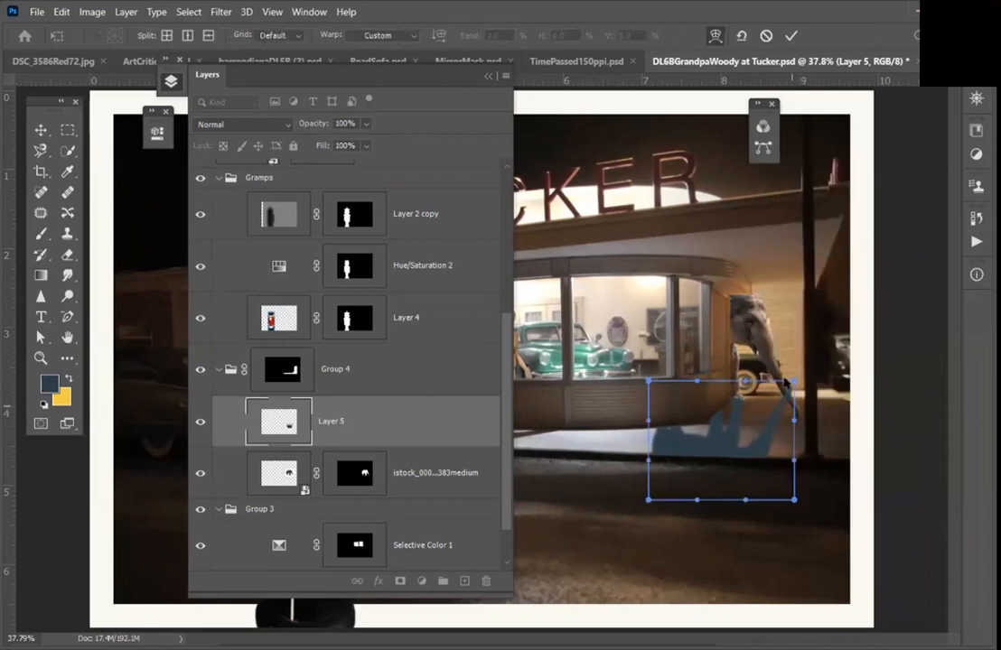
left_click_drag(791, 383, 788, 420)
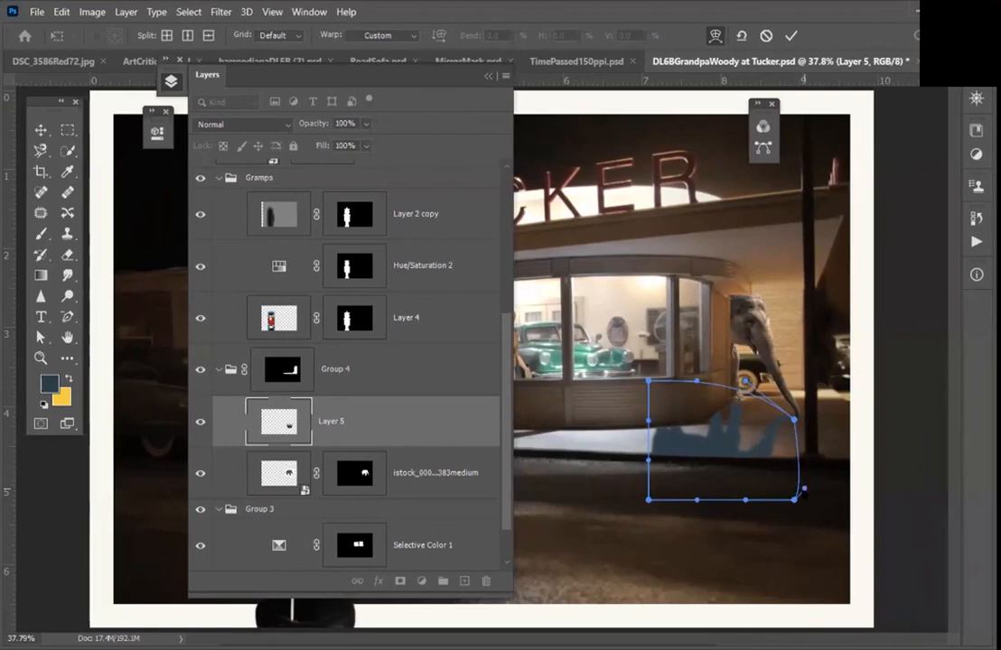
left_click_drag(794, 499, 787, 549)
left_click_drag(760, 504, 760, 503)
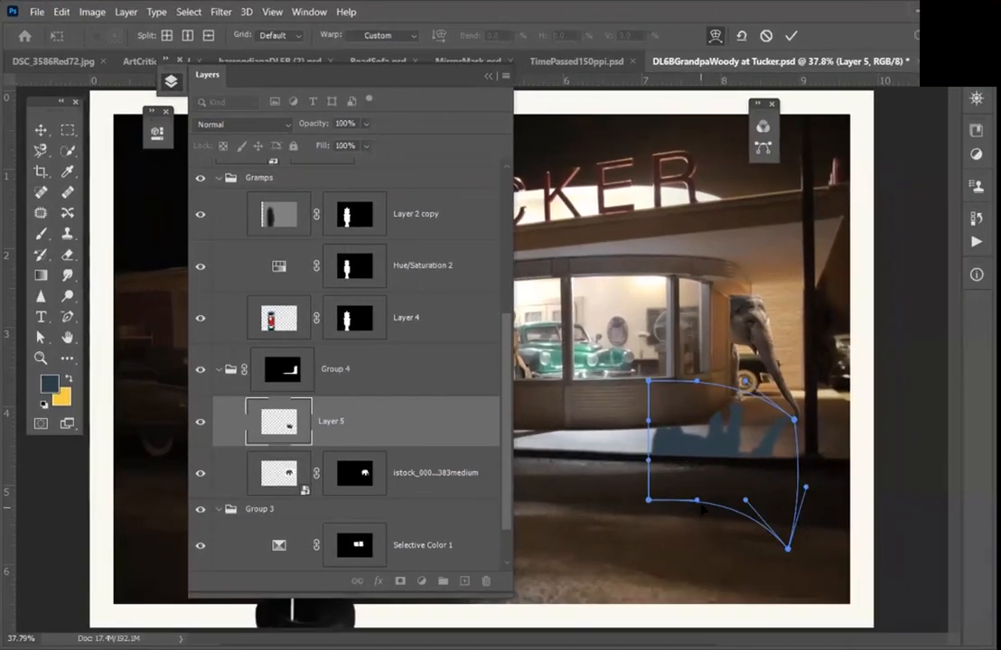
left_click_drag(697, 500, 682, 532)
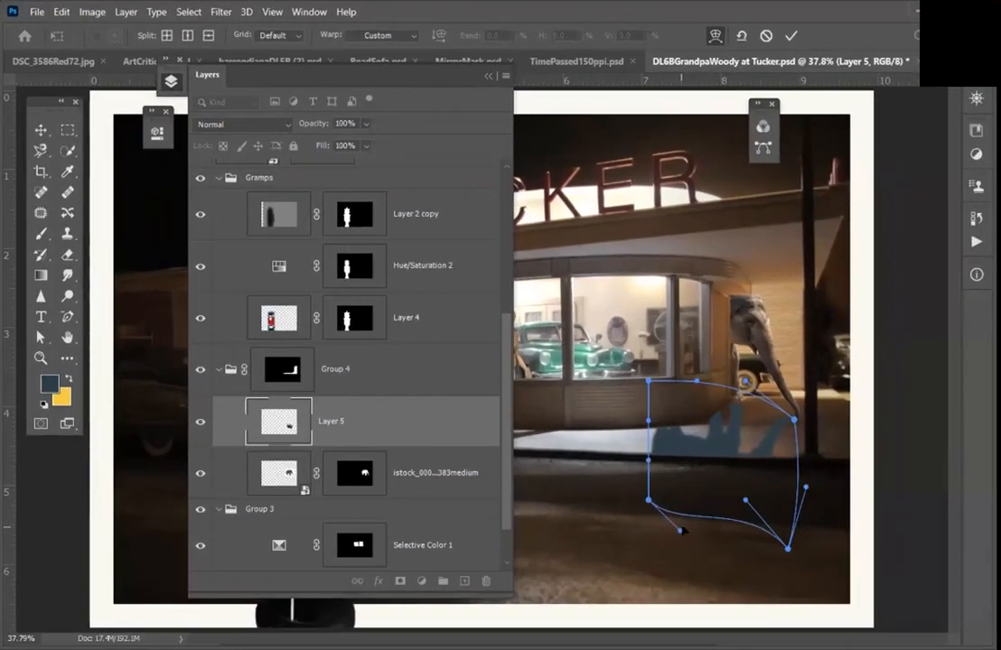
left_click_drag(744, 504, 743, 479)
key("Return")
key("i")
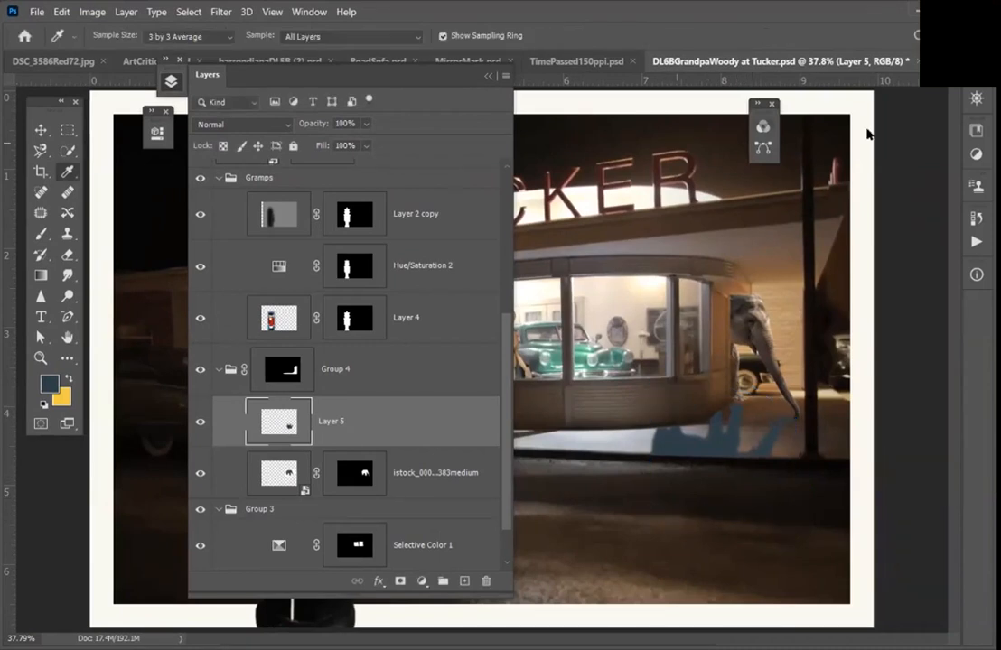
Step: Set Layer 5's blending mode to Multiply and its opacity to 50%
left_click(231, 123)
left_click(213, 188)
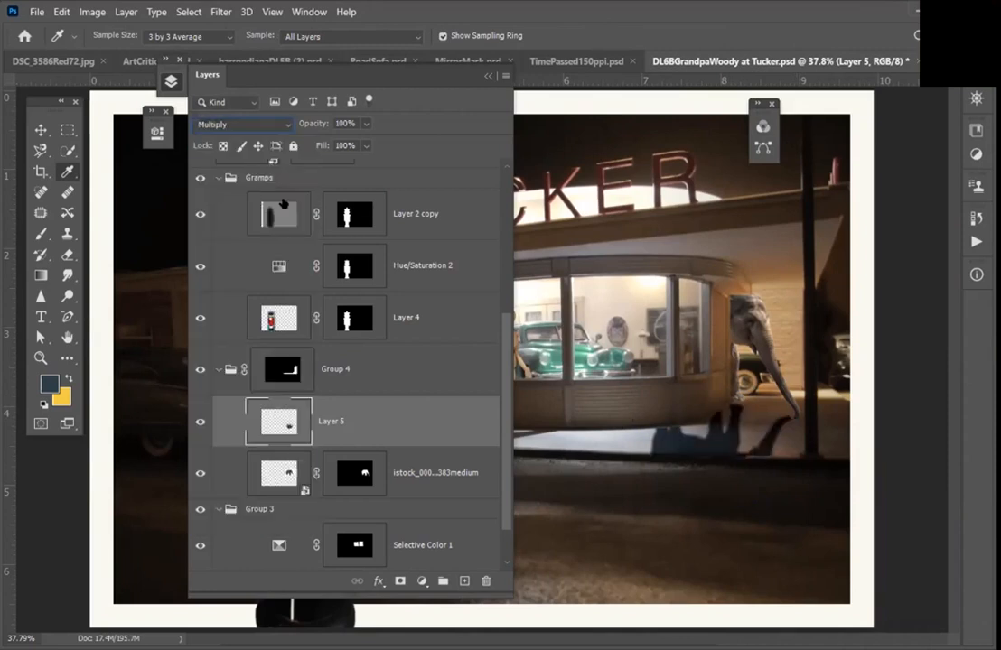
left_click(351, 122)
type("50")
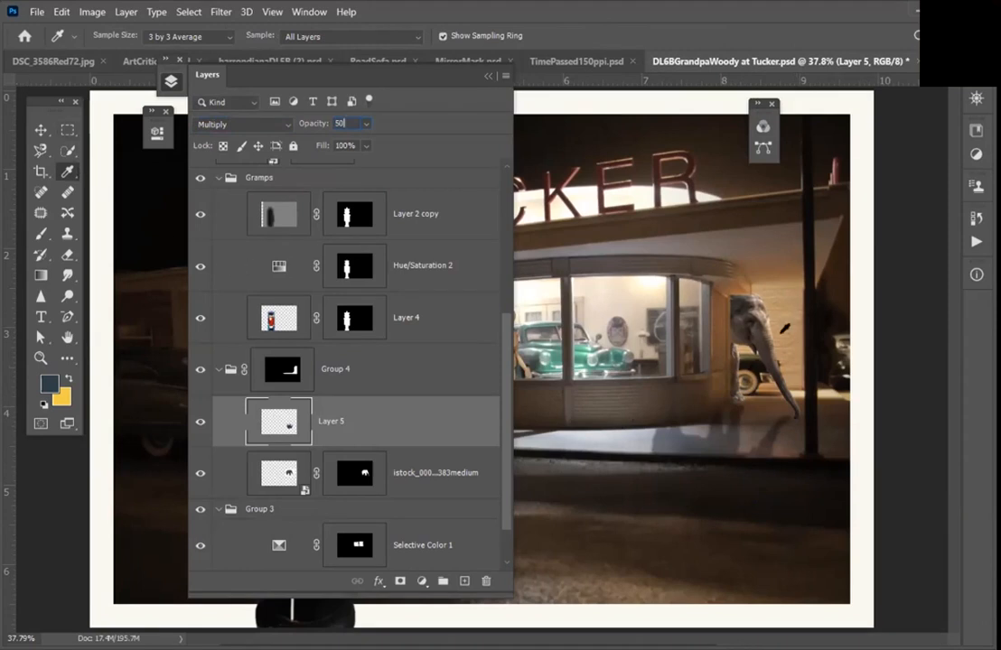
Step: Warp the shadow on Layer 5 again, pulling its upper edge up towards the elephant's front foot
key("ctrl+t")
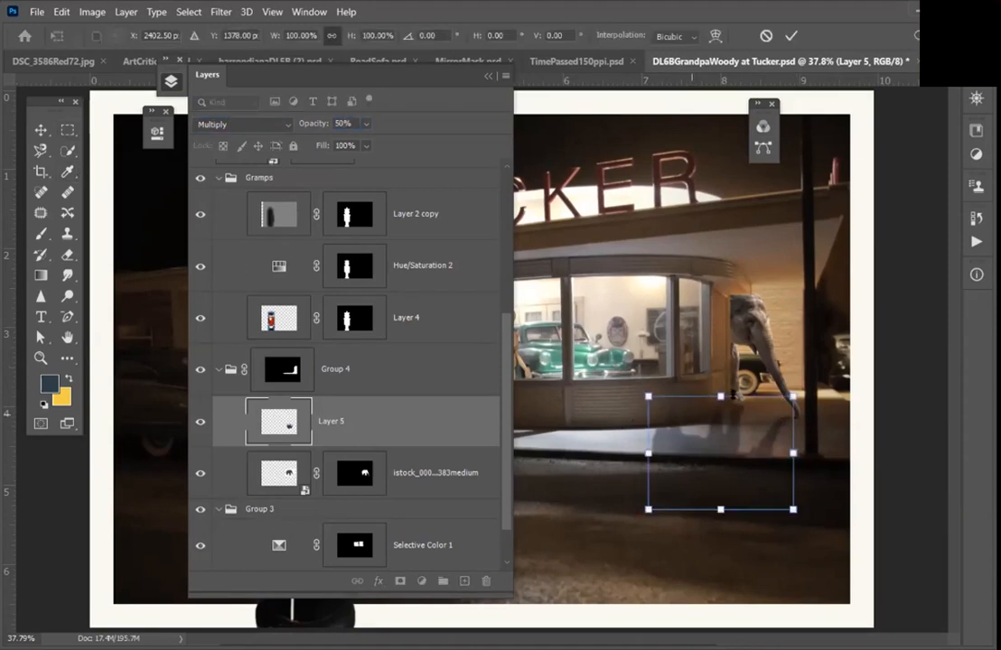
right_click(728, 419)
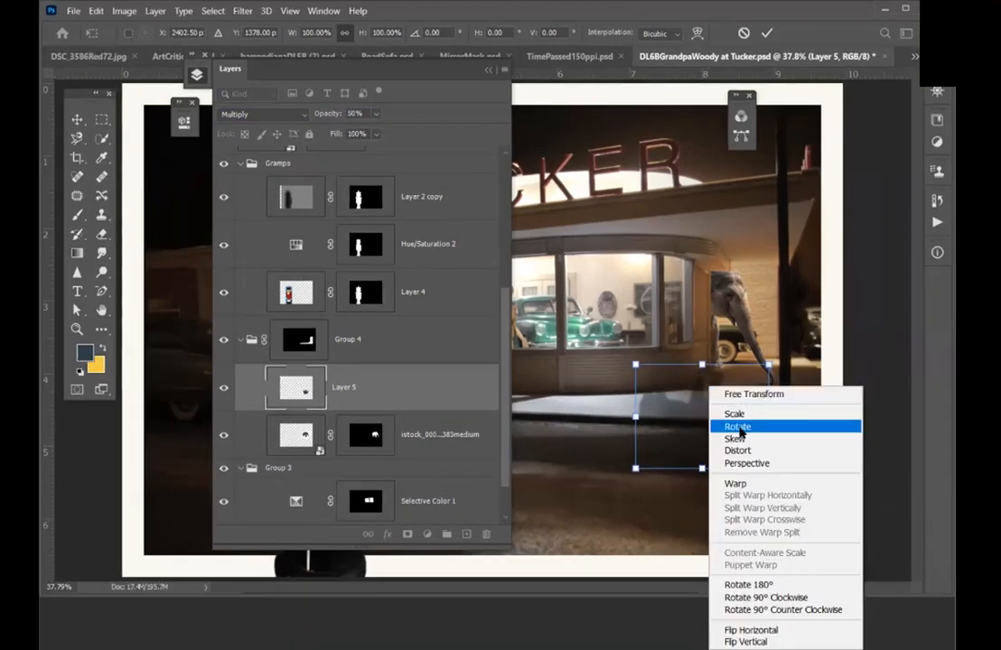
left_click(735, 485)
left_click_drag(746, 399, 742, 382)
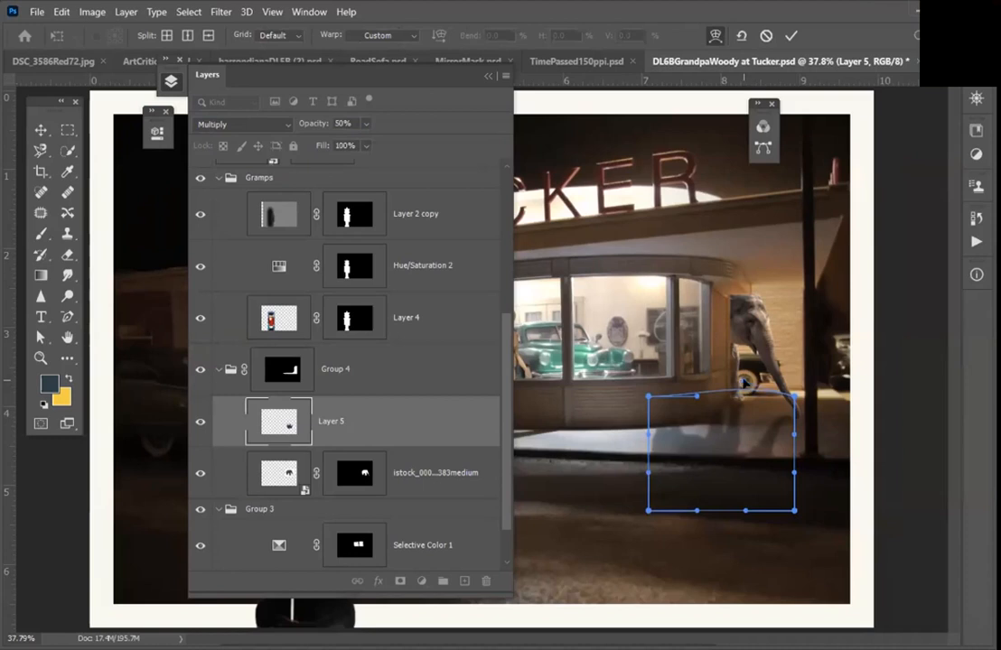
key("Return")
key("i")
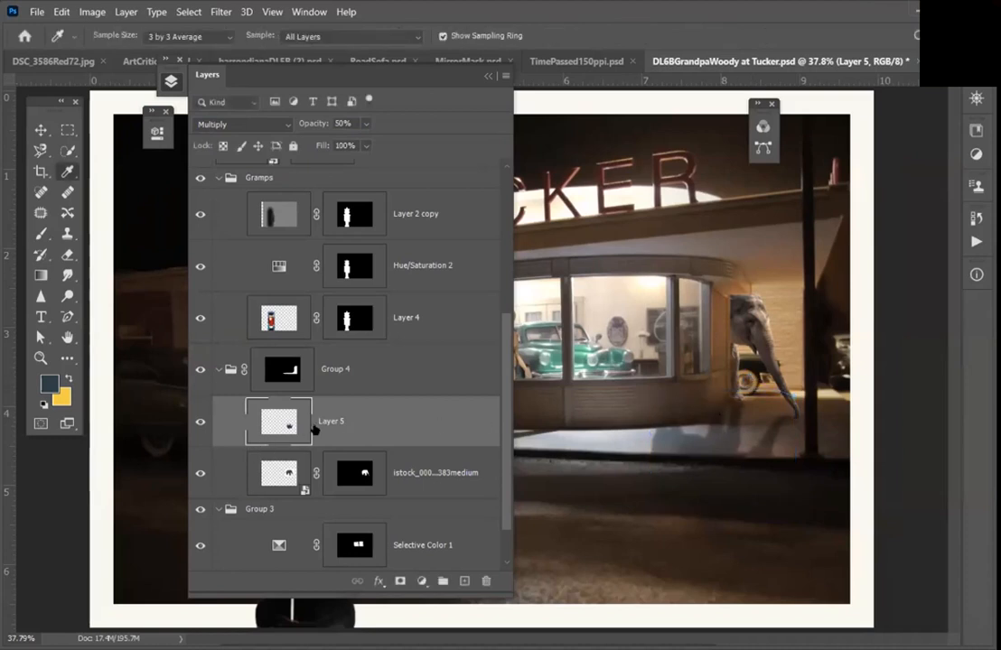
Step: Place Layer 5 below the elephant layer inside Group 4 and black out a feathered rectangle on the group's mask beside the elephant
left_click_drag(325, 419, 321, 503)
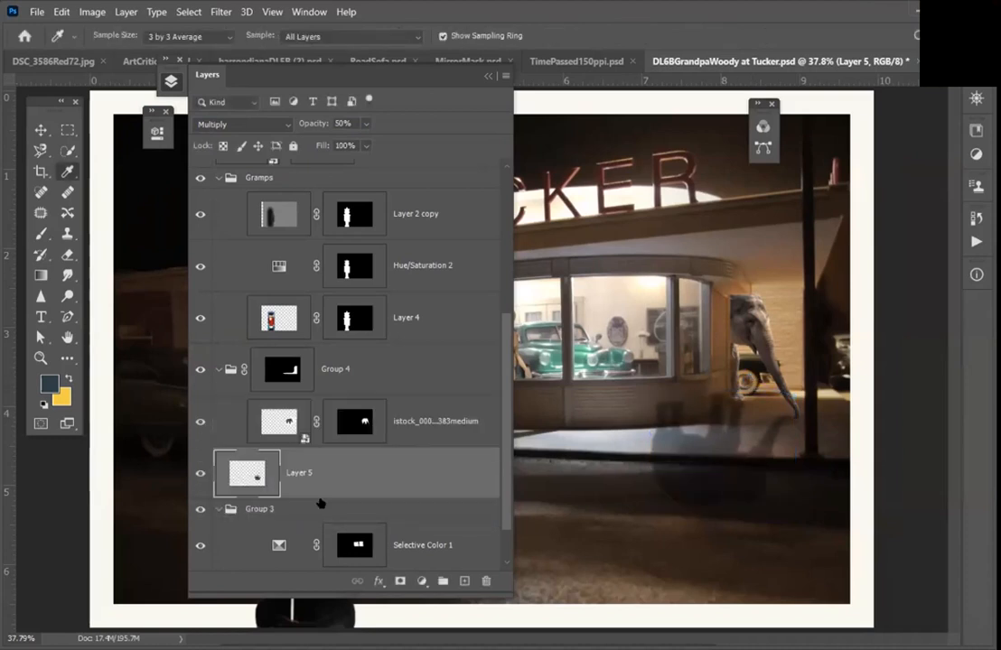
left_click(282, 369)
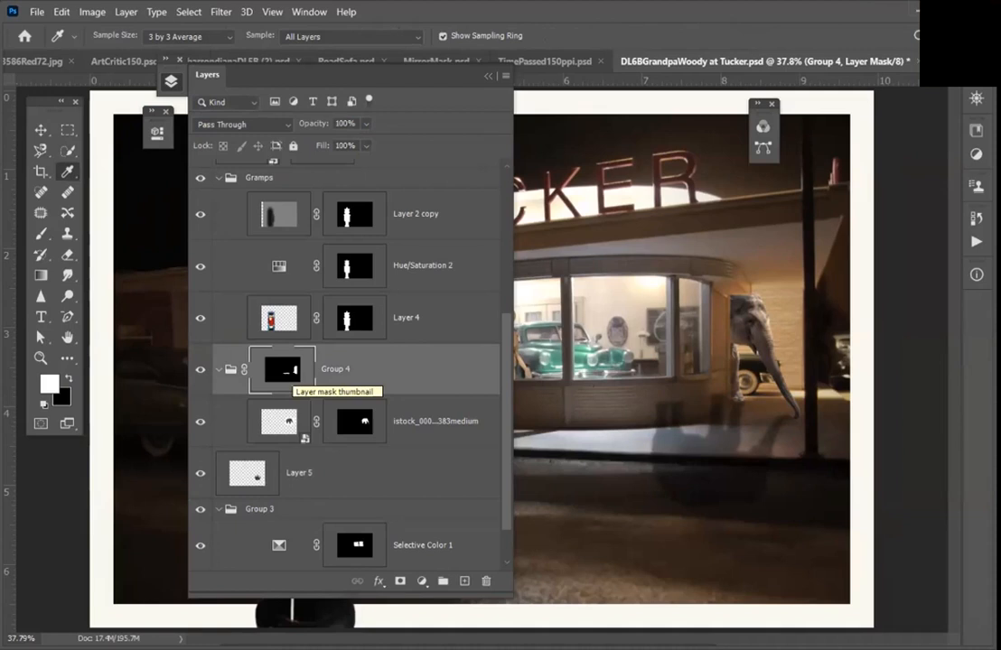
key("m")
left_click_drag(730, 390, 596, 487)
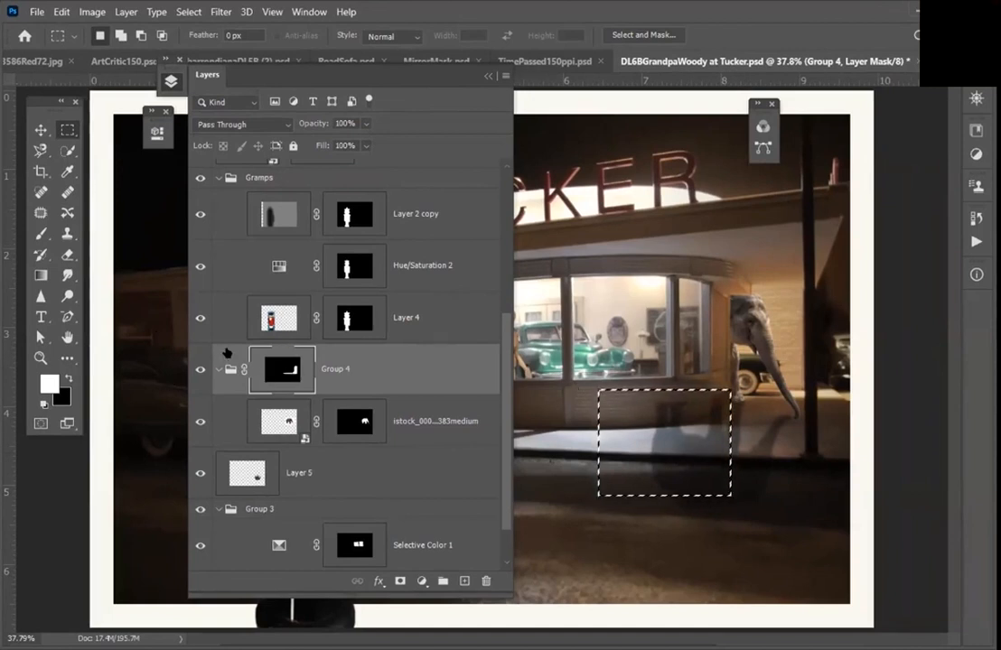
key("shift+F6")
key("Return")
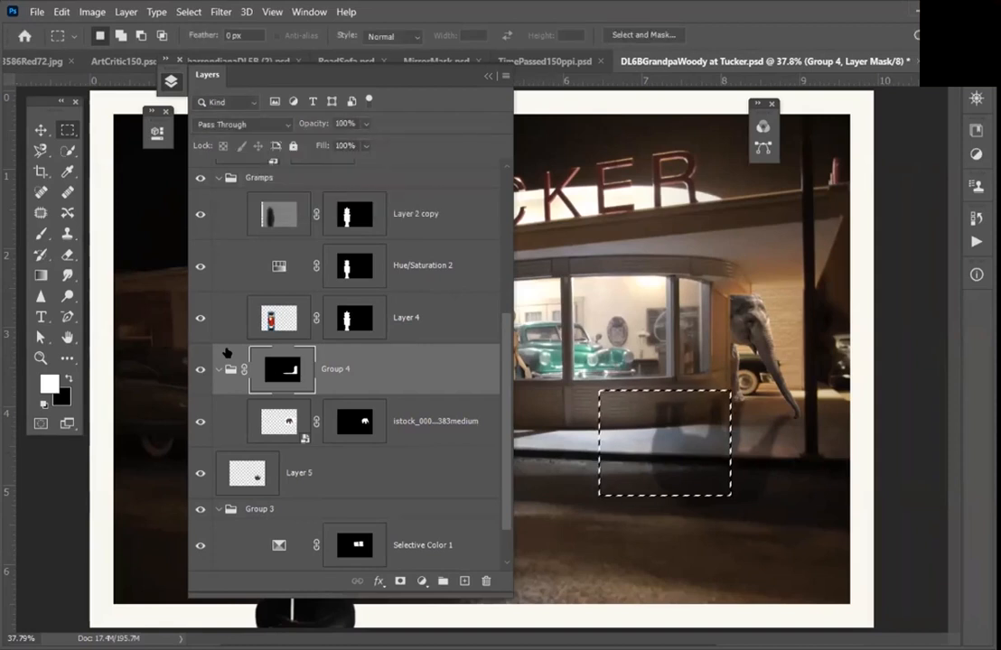
mouse_move(298, 484)
left_mouse_down()
mouse_move(298, 402)
mouse_move(303, 473)
left_mouse_up()
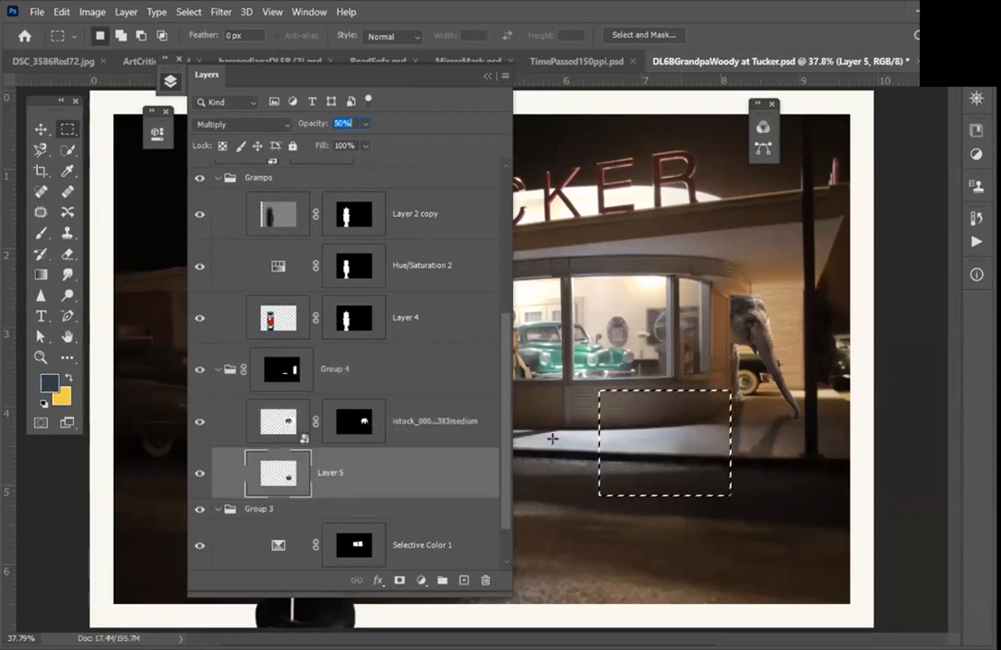
Step: Isolate Group 4's mask, fill the leftover white strip beside the elephant area with black, deselect and return to the composite image
left_click(298, 369)
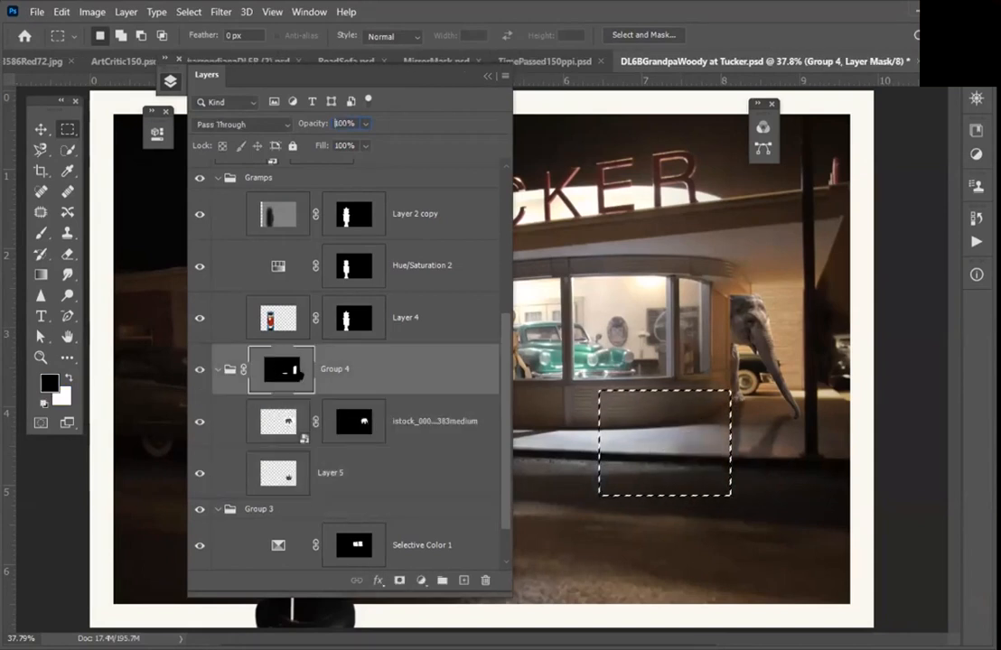
left_click(298, 370, "alt")
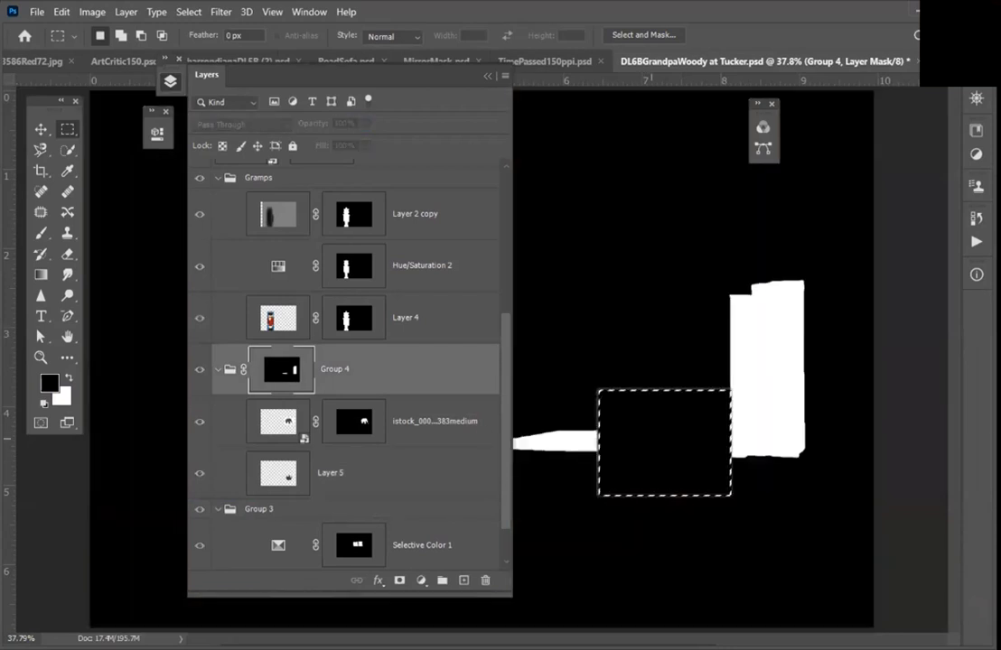
left_click_drag(630, 363, 471, 513)
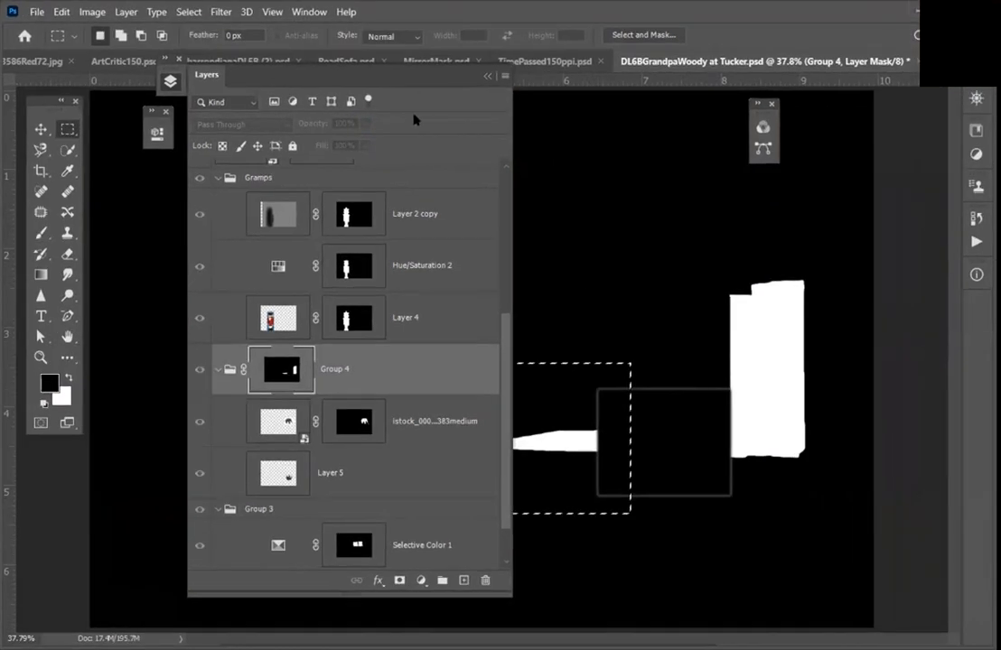
left_click_drag(407, 82, 269, 100)
mouse_move(434, 292)
left_mouse_down()
mouse_move(599, 476)
mouse_move(724, 530)
left_mouse_up()
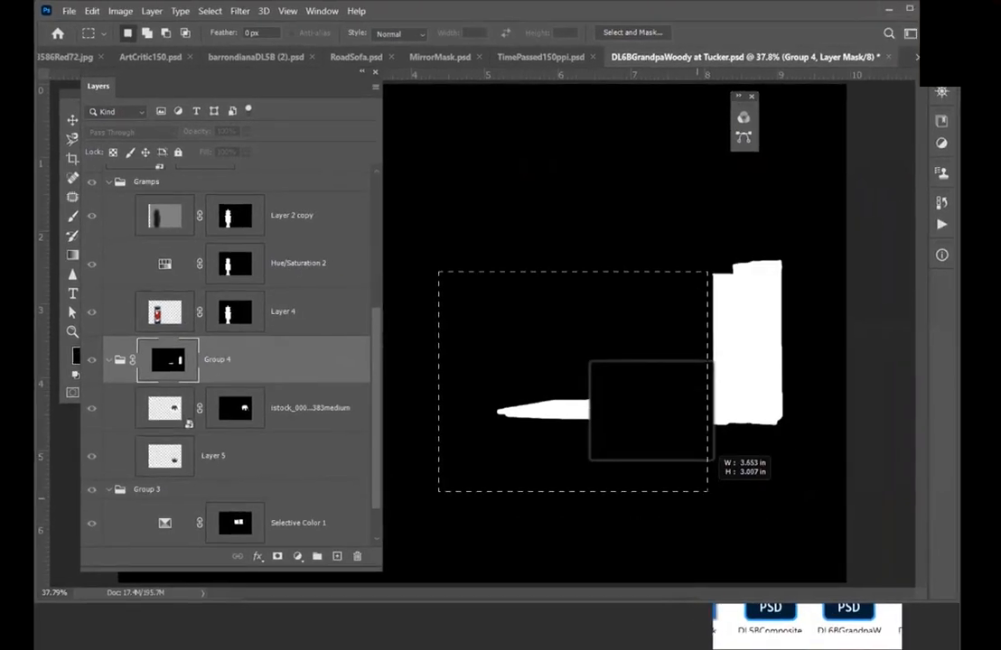
left_click_drag(708, 492, 712, 493)
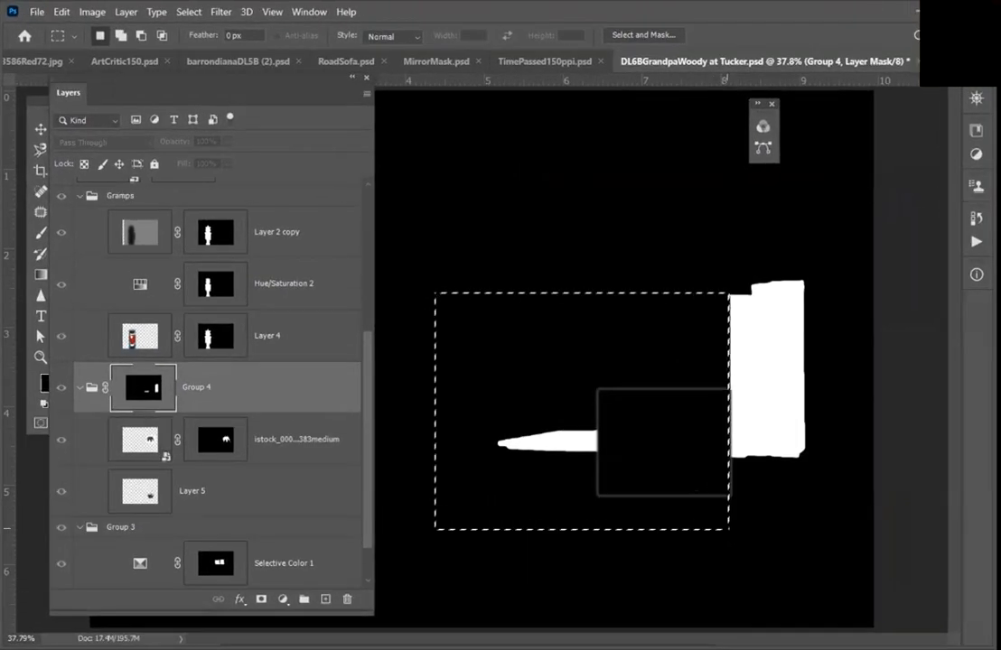
key("alt+BackSpace")
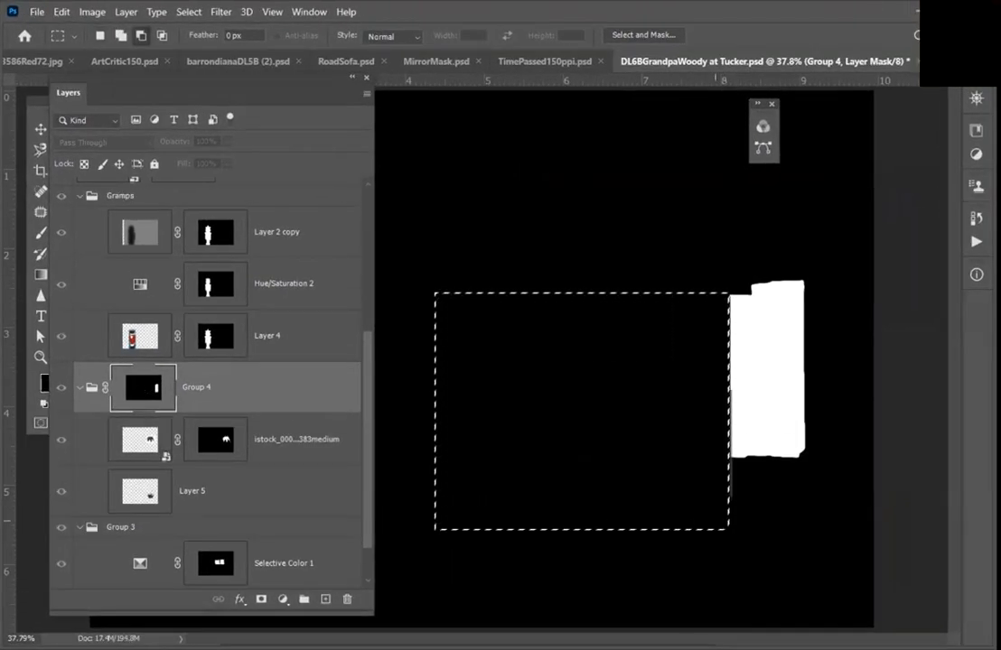
key("ctrl+d")
key("ctrl+2")
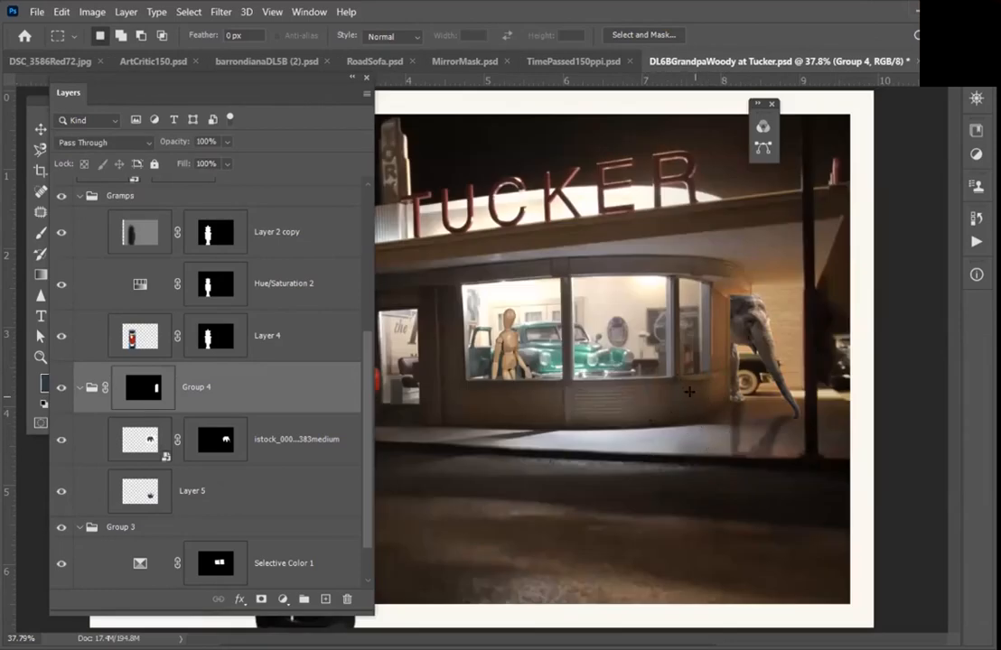
Step: Outline the ground below the elephant's foot and trunk with the Polygonal Lasso, fill it white on Group 4's mask, and deselect
left_click_drag(208, 81, 285, 90)
left_click(68, 150)
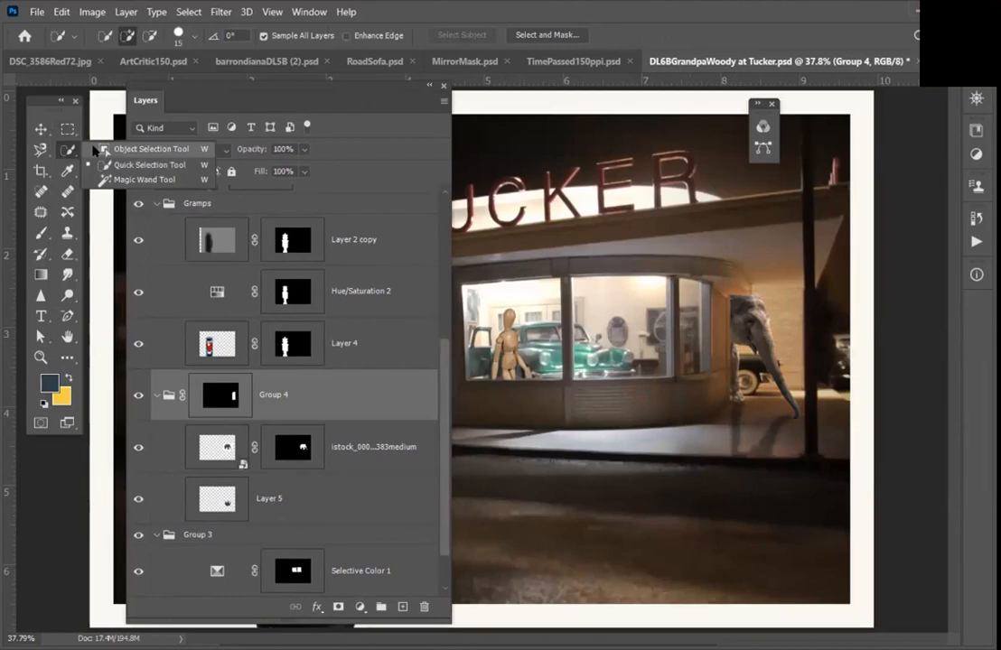
left_click(41, 150)
key("shift+l")
key("shift+l")
left_click(729, 399)
left_click(794, 408)
left_click(812, 411)
left_click(825, 507)
left_click(719, 513)
left_click(710, 422)
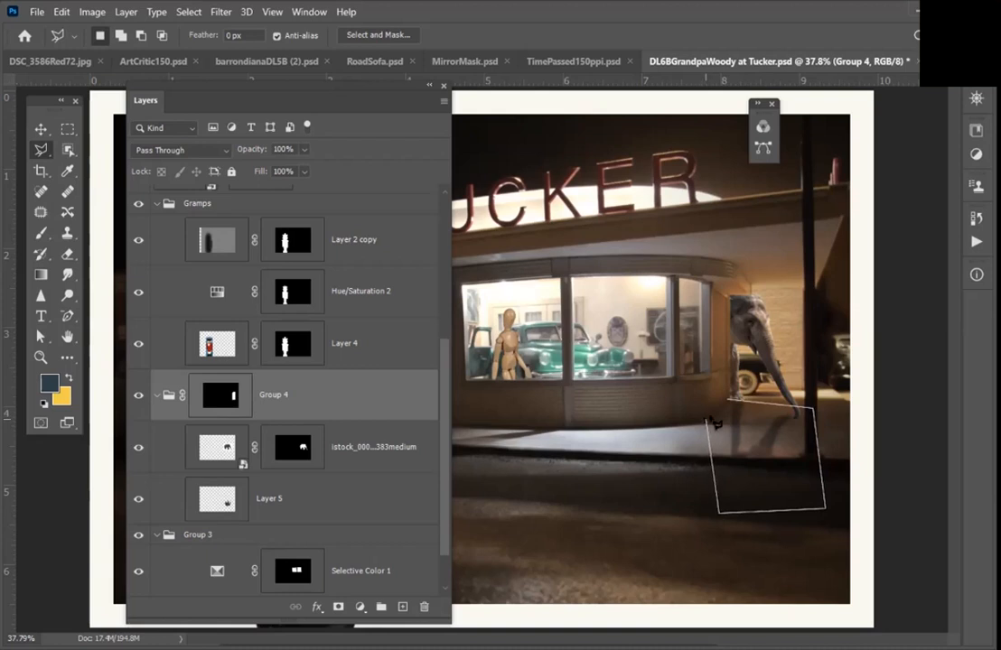
left_click(730, 400)
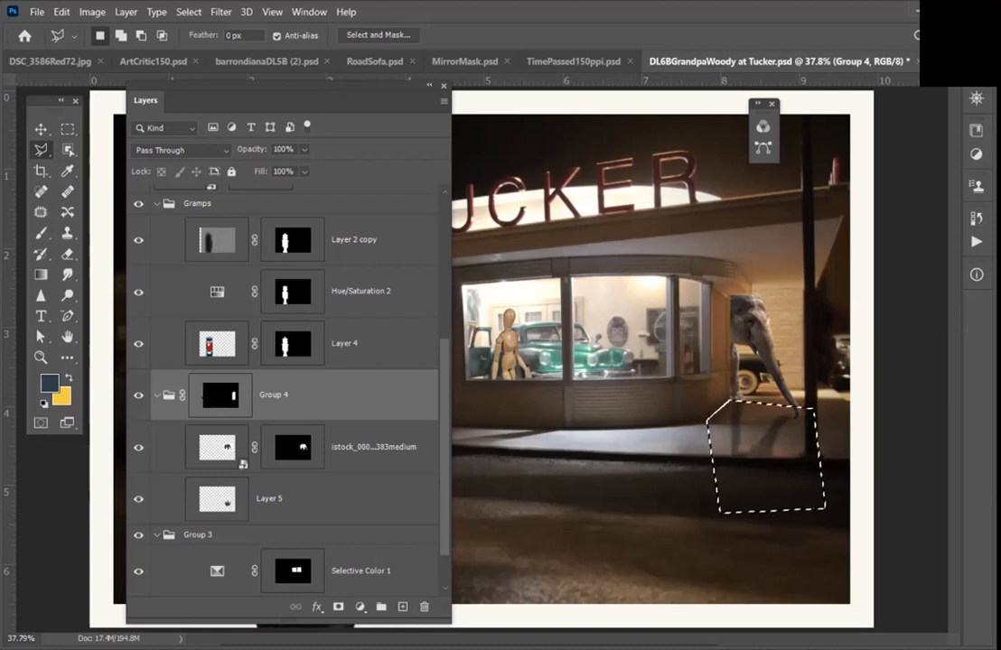
left_click(219, 396)
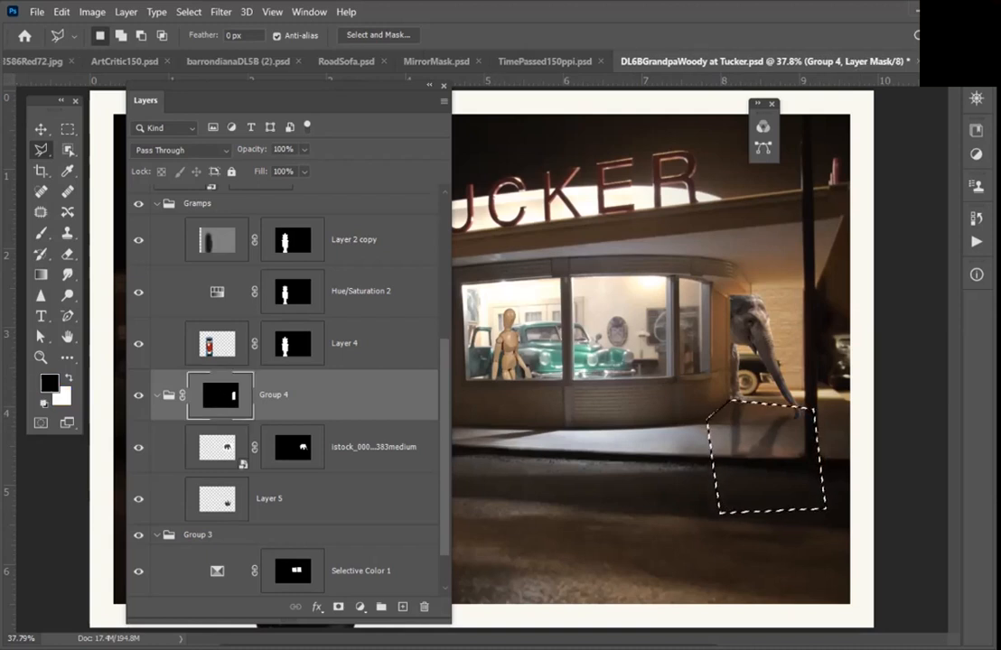
key("ctrl+BackSpace")
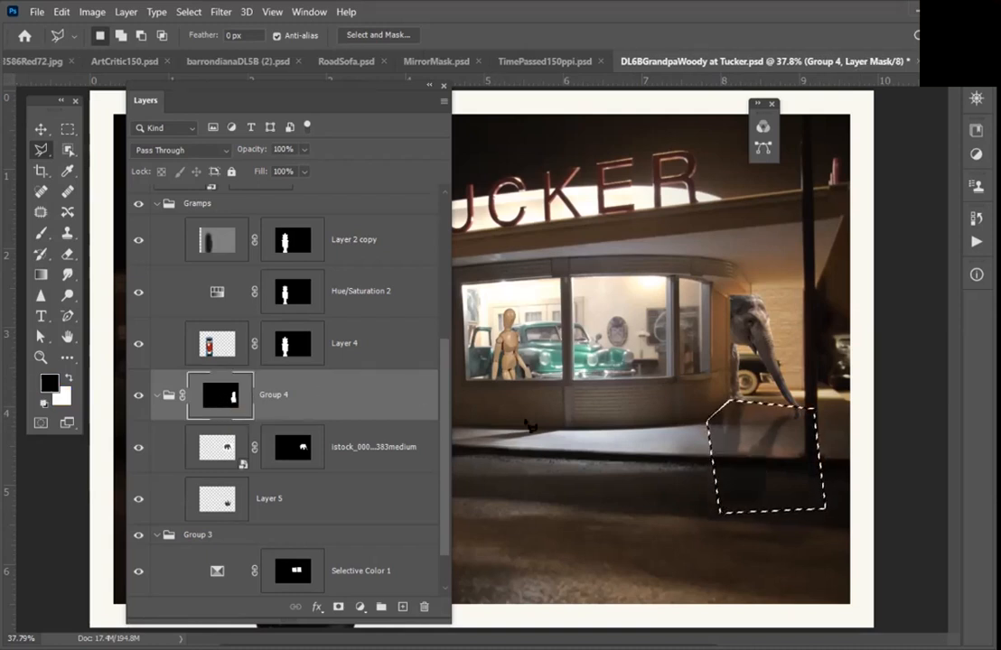
key("ctrl+d")
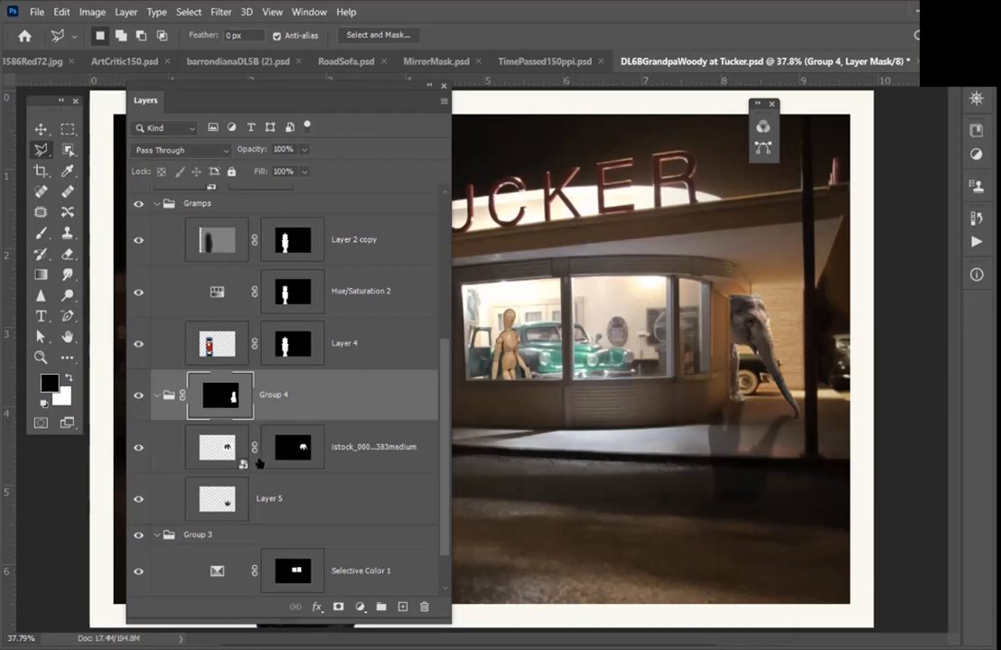
Step: Warp the Layer 5 shadow slightly outward at the trunk's tip and set the layer's opacity to 30%
left_click(226, 502)
key("ctrl+t")
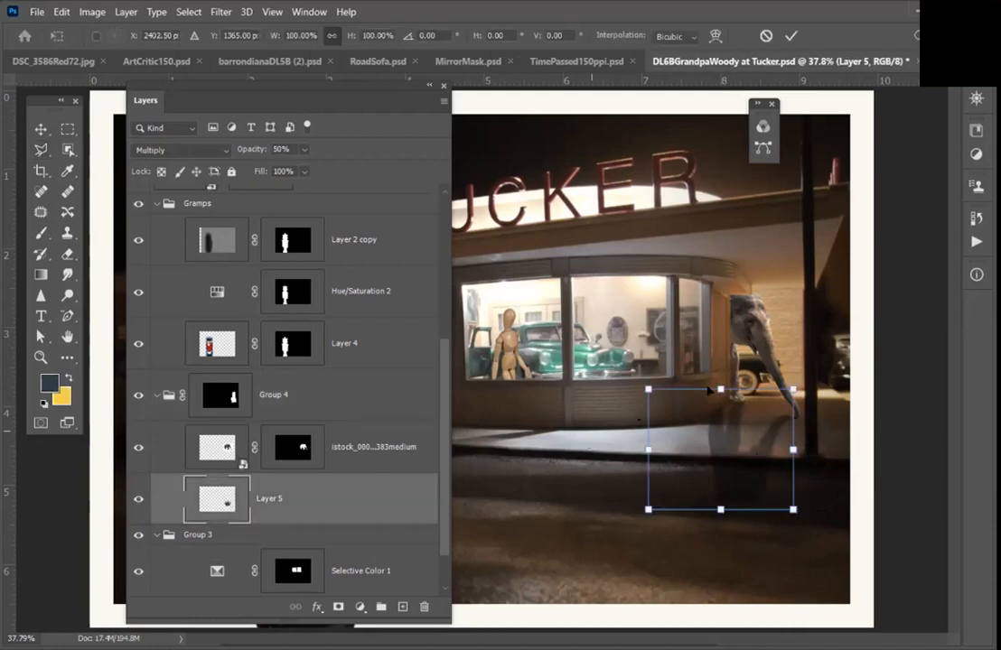
right_click(757, 432)
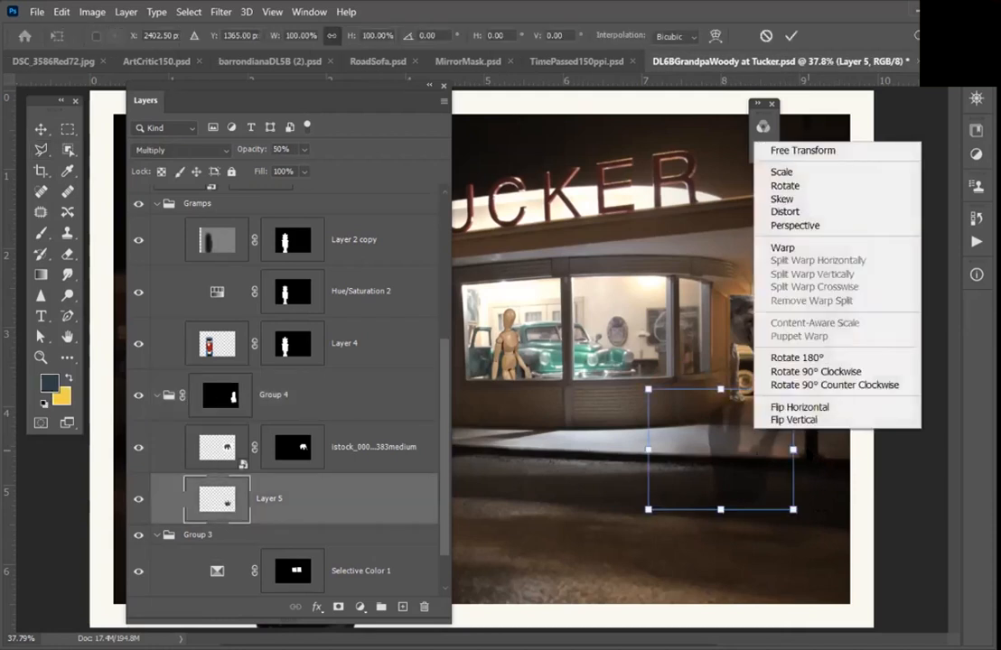
left_click(782, 247)
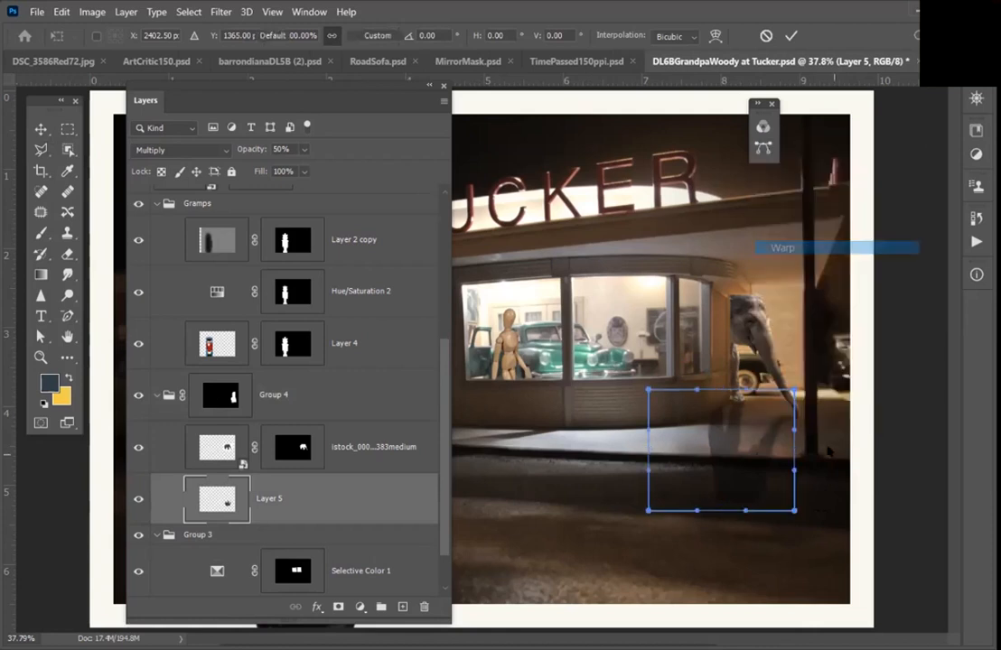
left_click_drag(794, 392, 804, 395)
key("Return")
key("l")
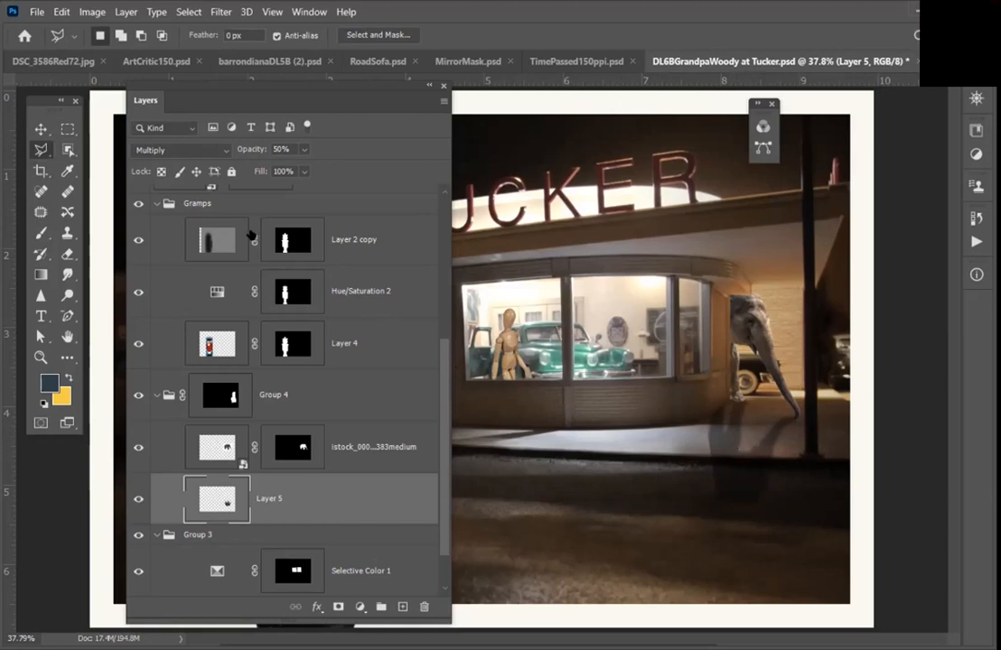
left_click(281, 149)
type("30")
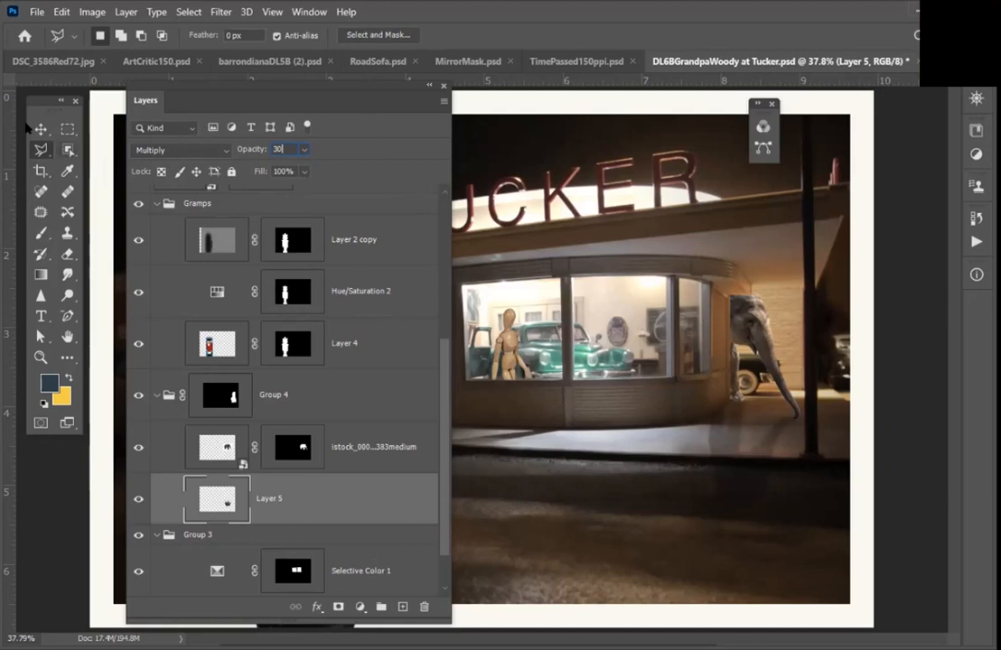
Step: Outline the pavement and street edge below the elephant with the Polygonal Lasso and make Group 4's mask active
left_click(67, 130)
left_click(39, 150)
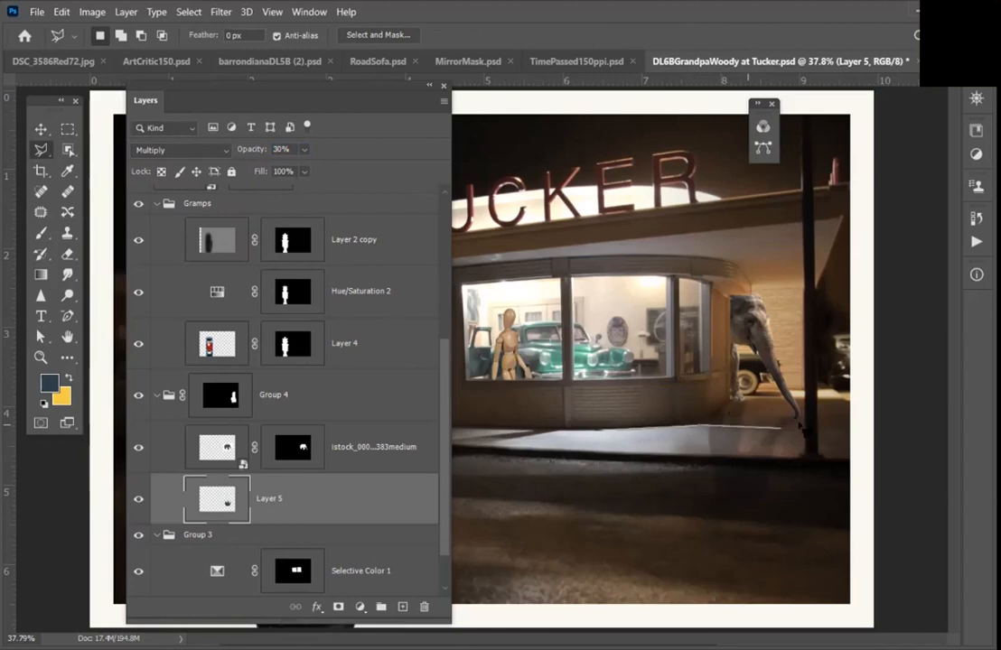
left_click(701, 426)
left_click(822, 425)
left_click(827, 485)
left_click(499, 495)
double_click(601, 435)
left_click(254, 408)
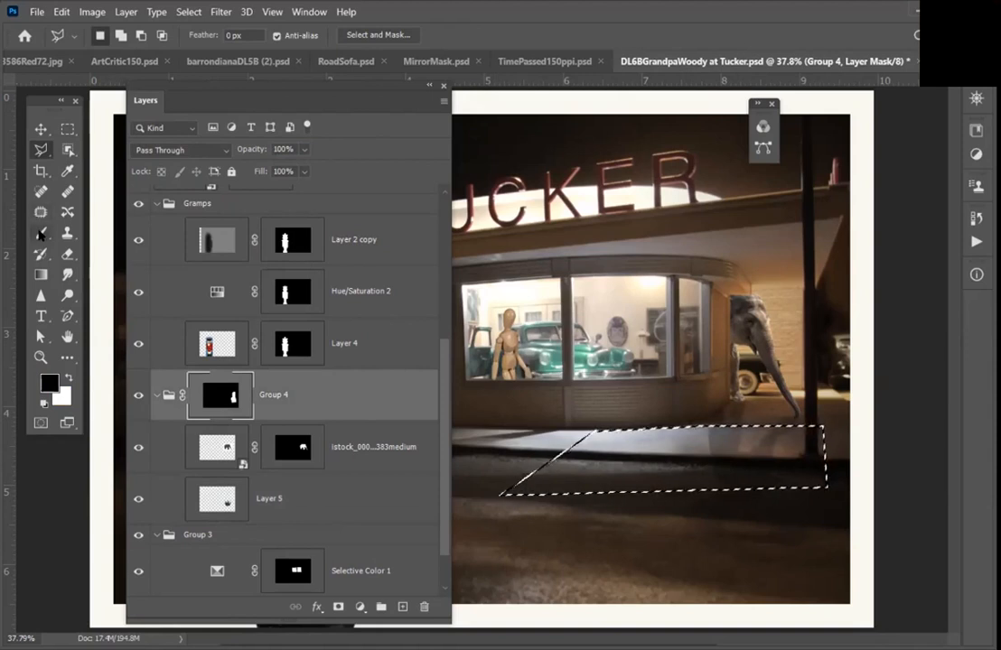
Step: Ready a black brush at 175 px for Group 4's mask and feather the pavement selection
left_click(41, 233)
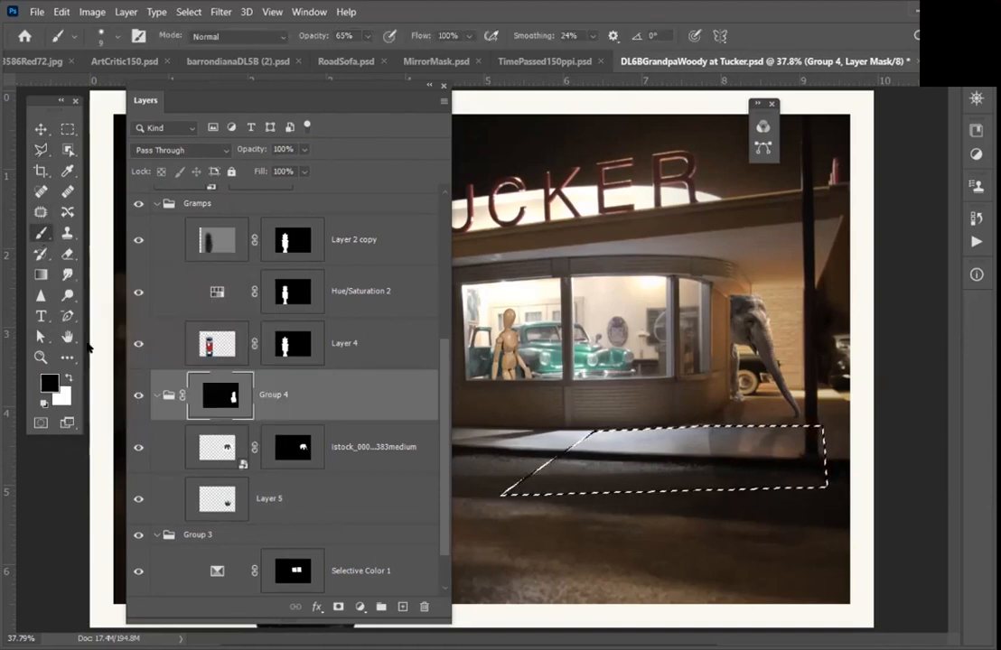
left_click(50, 384)
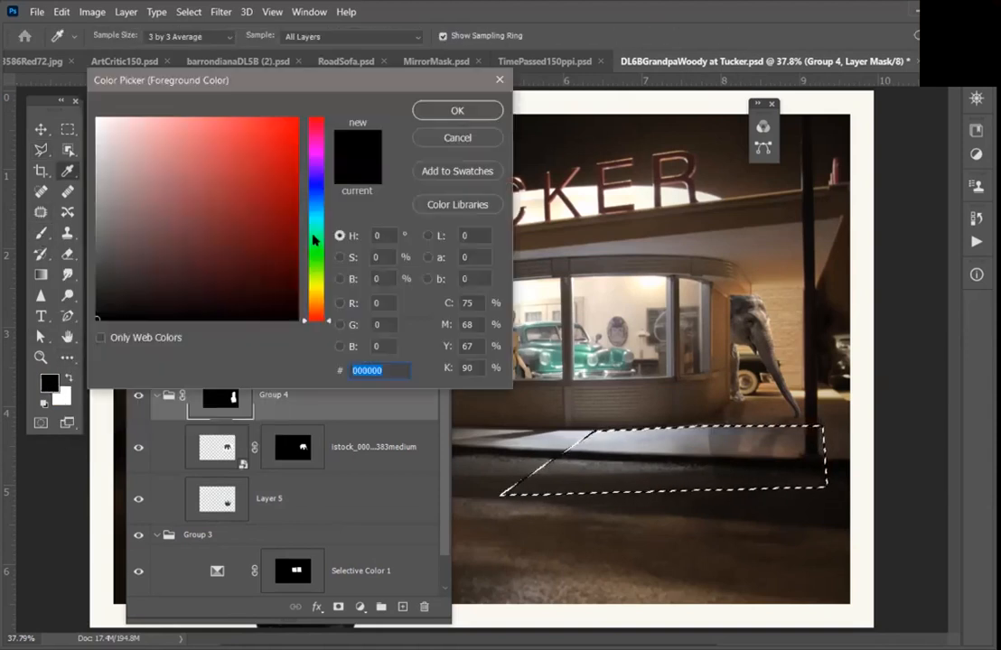
left_click(446, 113)
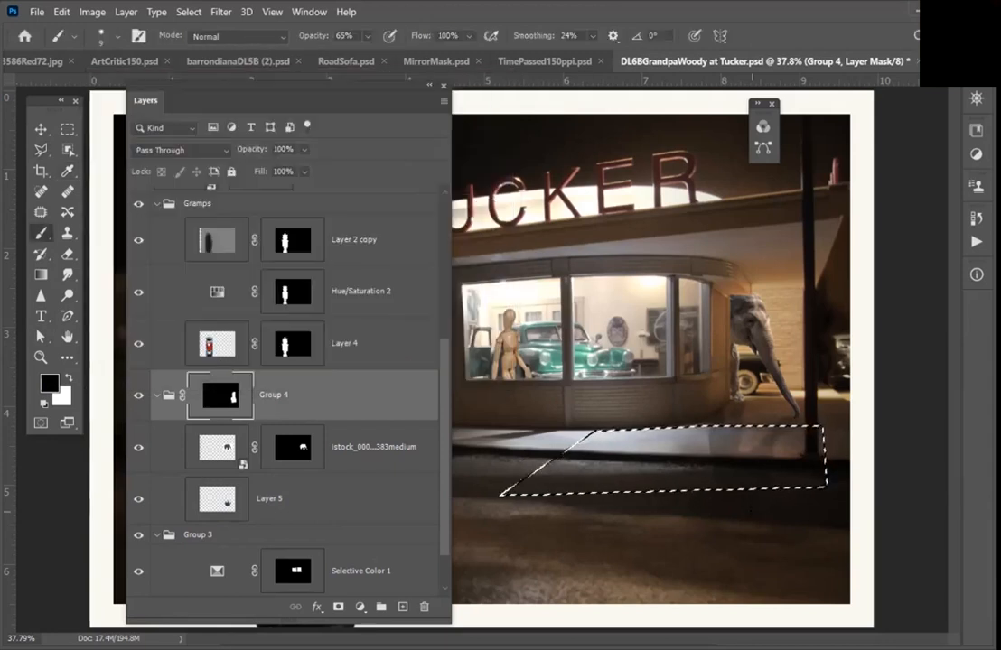
key("bracketright")
key("bracketright")
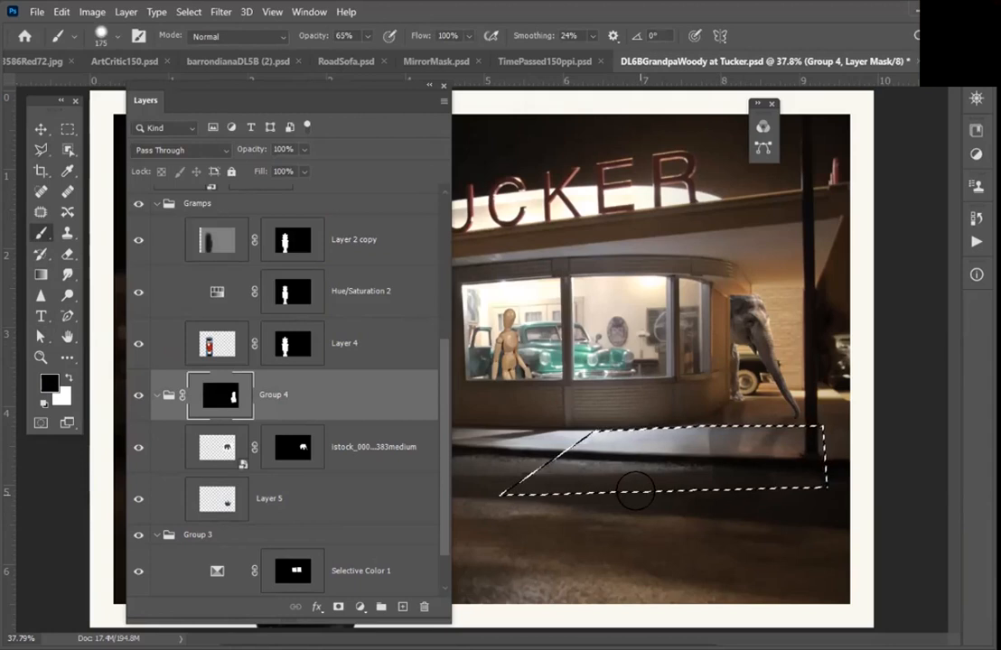
key("shift+F6")
key("Return")
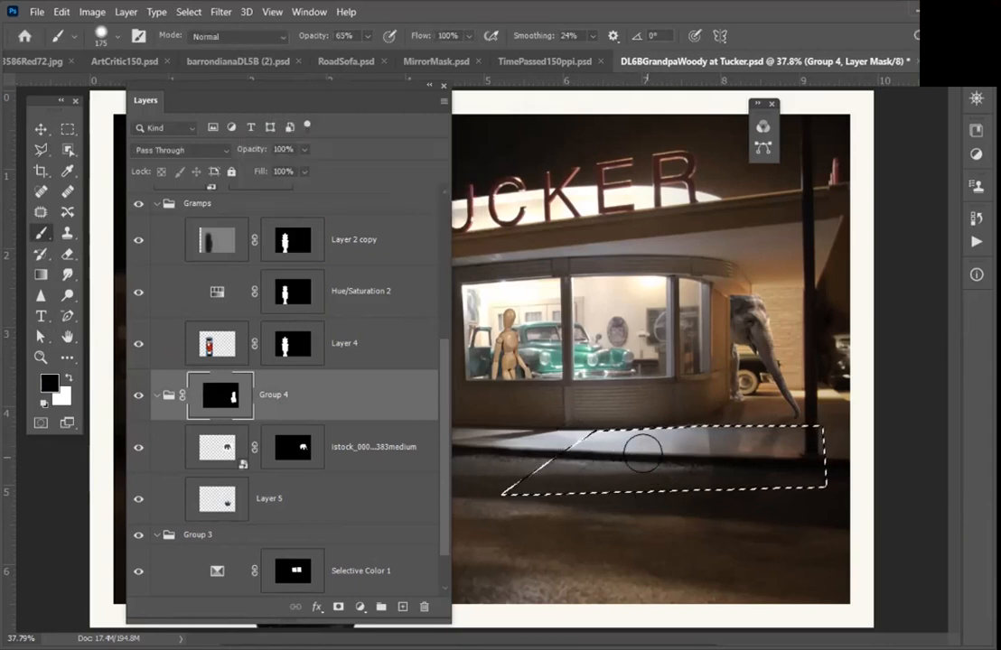
Step: Paint black on Group 4's mask inside the pavement selection with a 300 px brush at 23% opacity, and deselect
key("bracketright")
key("bracketright")
key("bracketright")
key("bracketright")
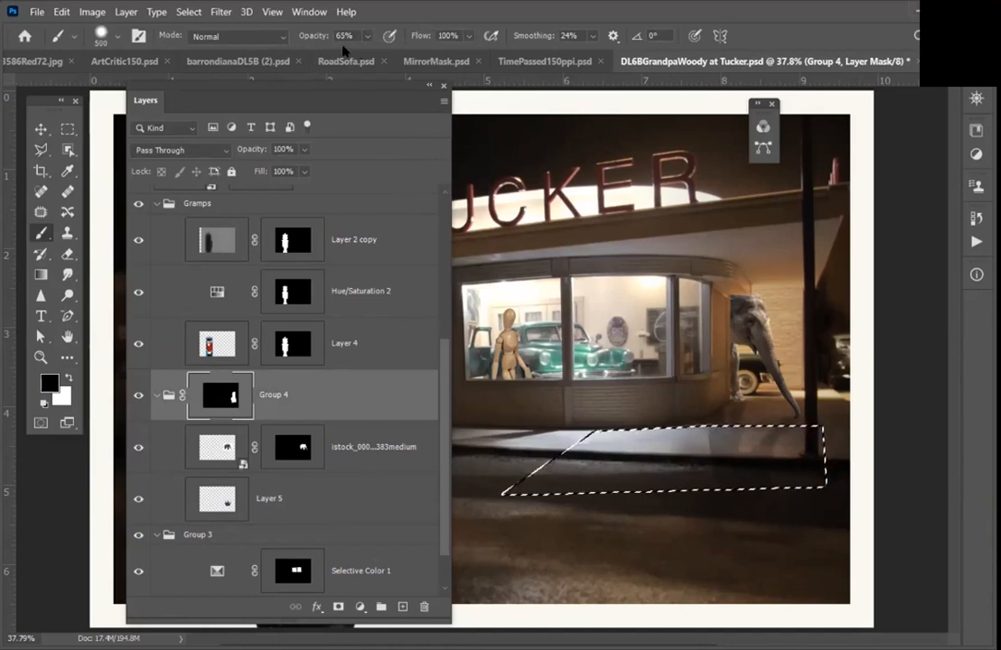
left_click(368, 36)
left_click(343, 55)
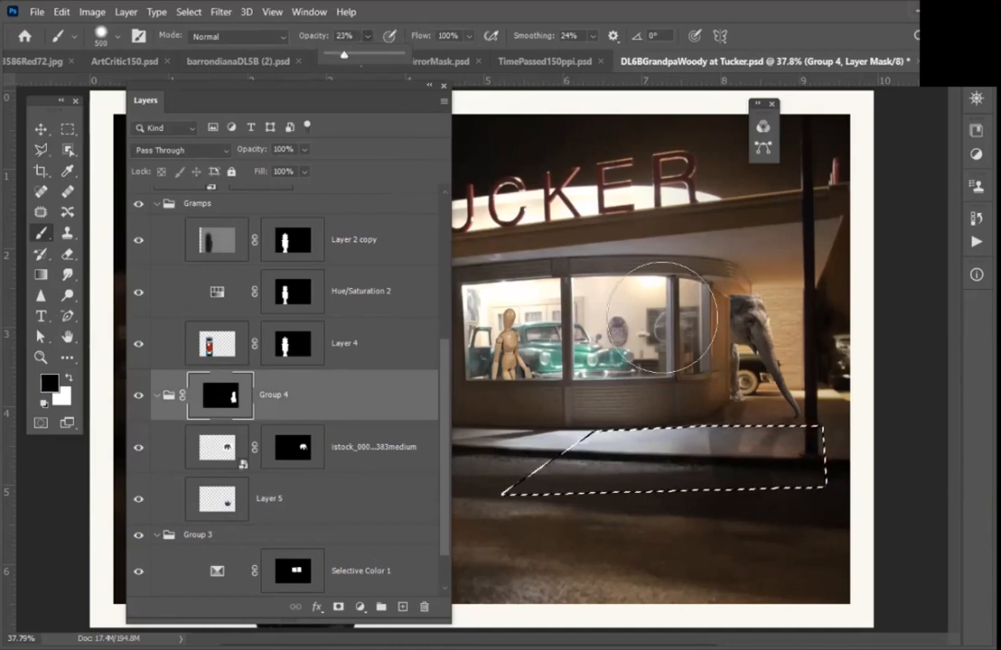
right_click(662, 318)
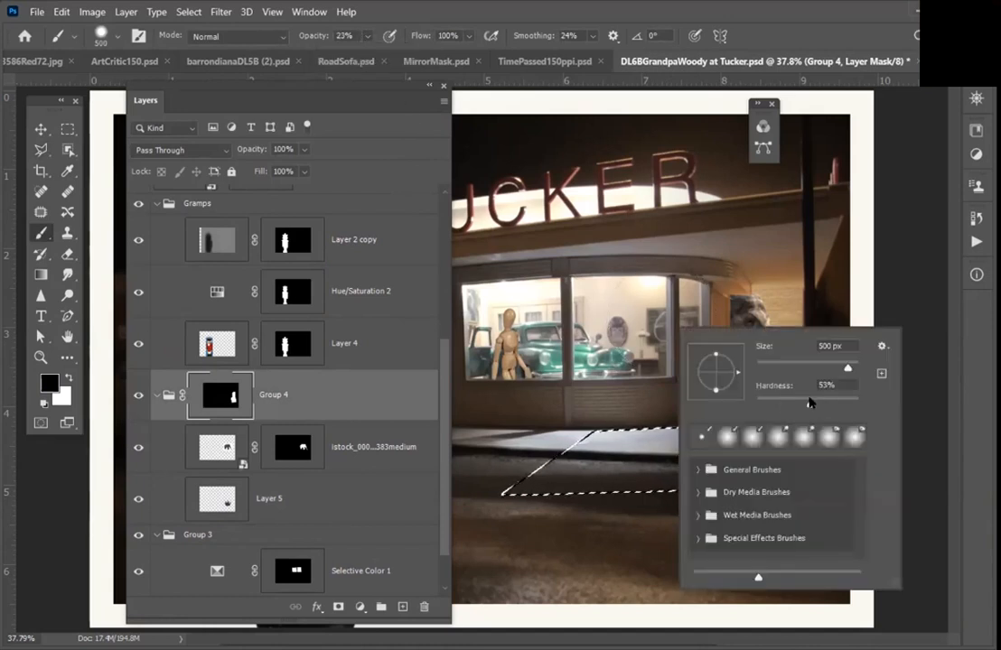
left_click(601, 11)
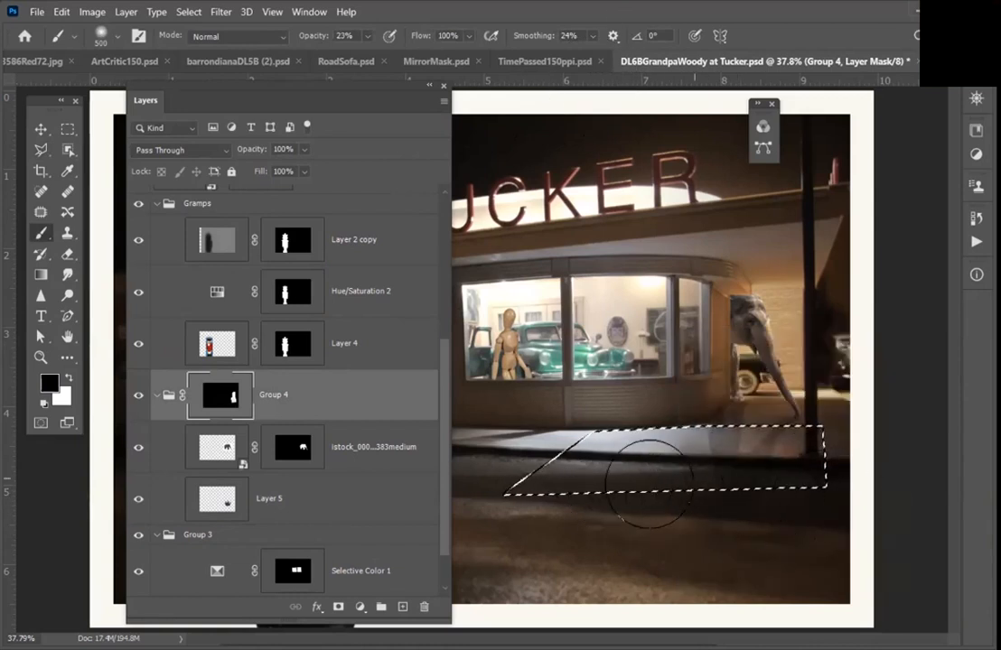
key("bracketleft")
key("bracketleft")
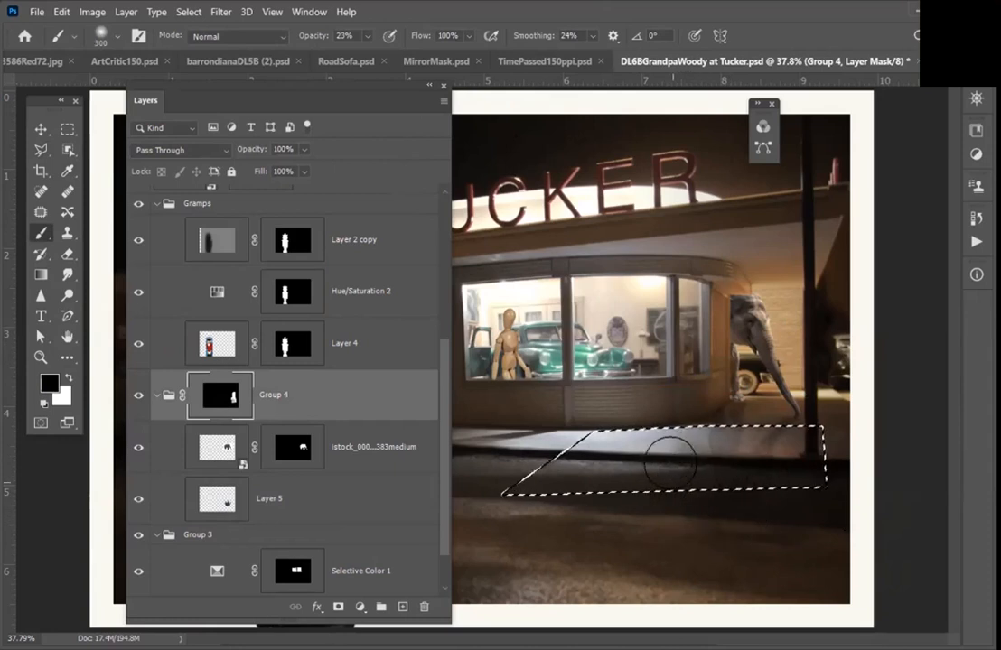
mouse_move(664, 444)
left_mouse_down()
mouse_move(809, 496)
mouse_move(688, 453)
mouse_move(633, 485)
left_mouse_up()
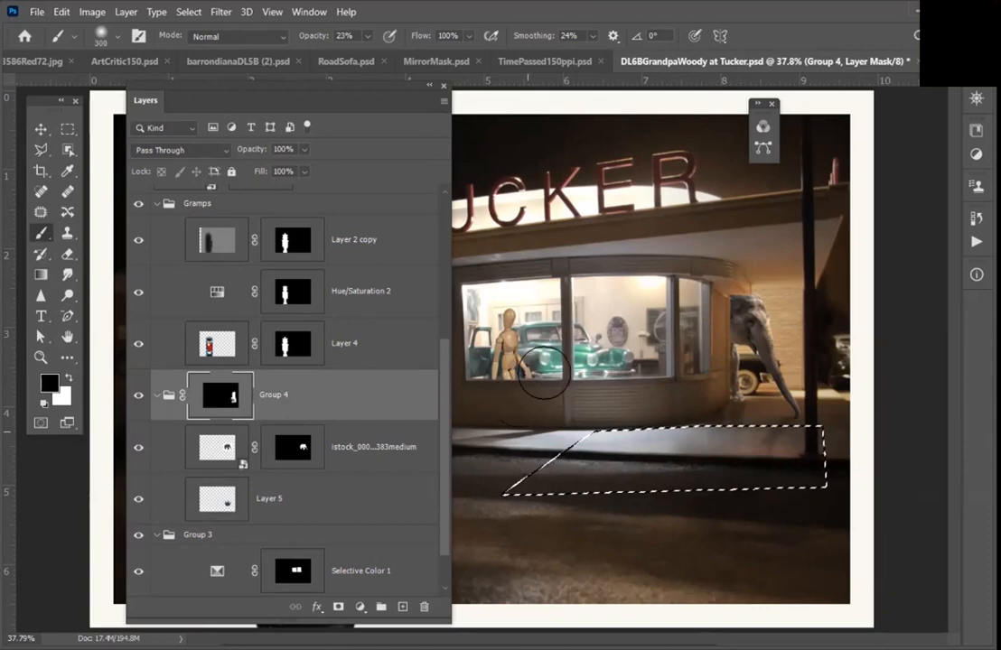
key("ctrl+d")
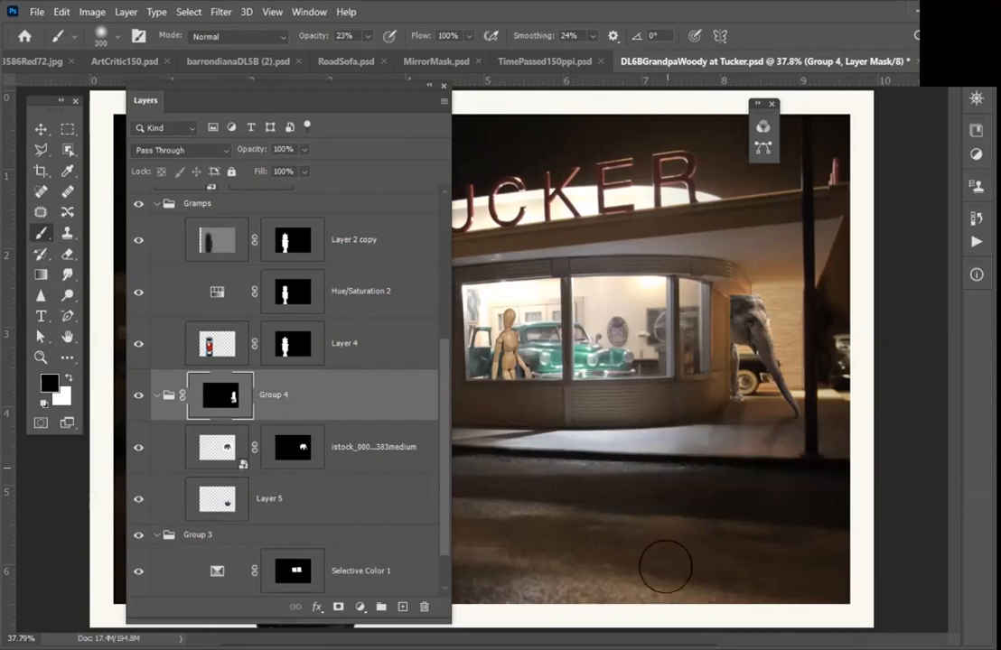
Step: Turn on the Color Fill 1 layer to give the image its grey border, and view the whole composite
key("ctrl+minus")
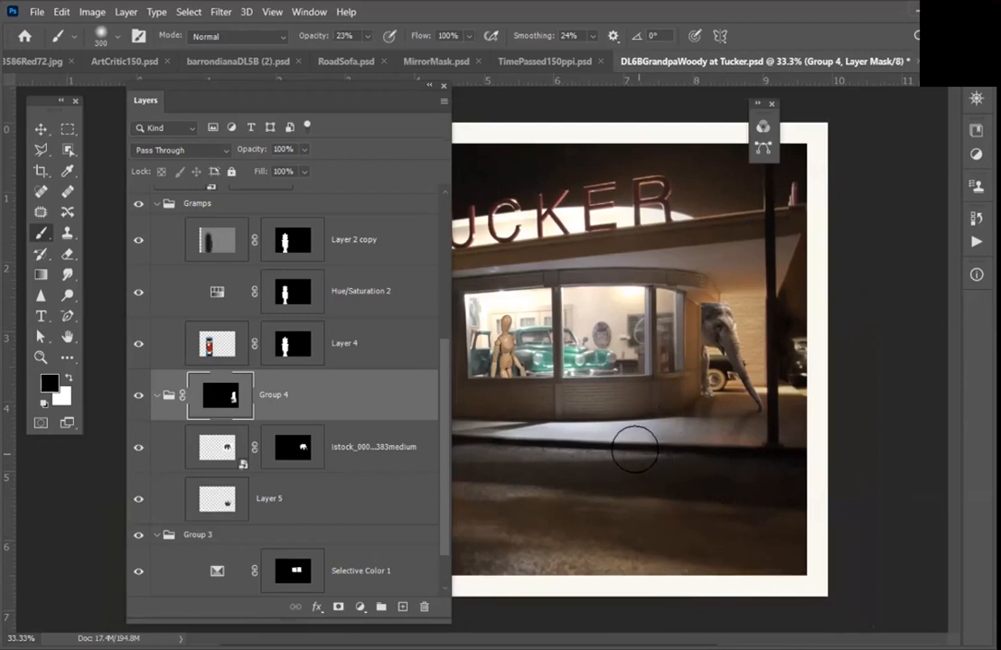
left_click(430, 85)
left_click(41, 129)
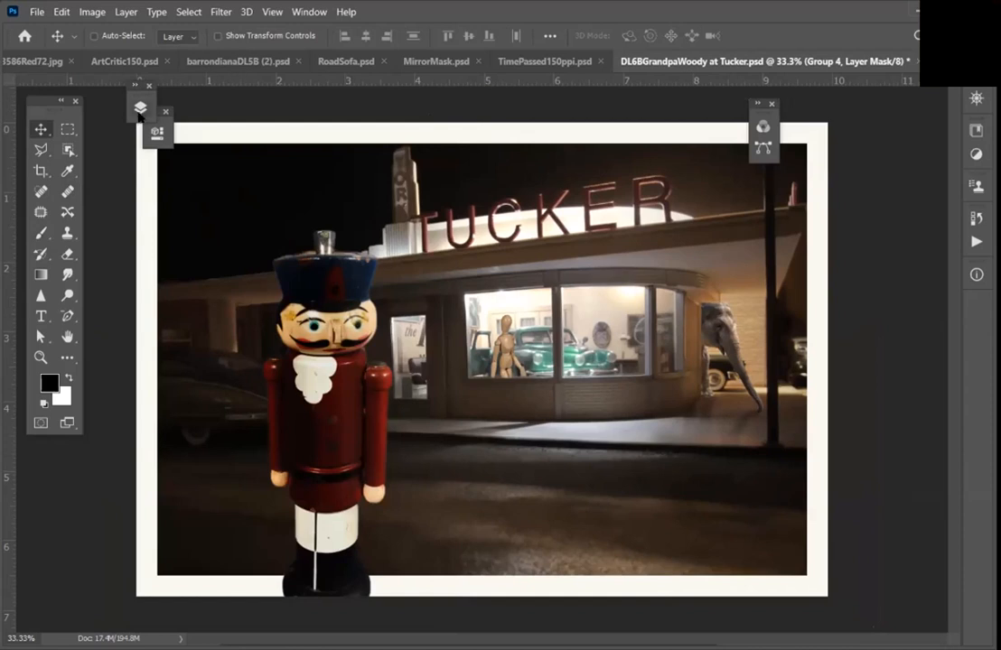
left_click(140, 109)
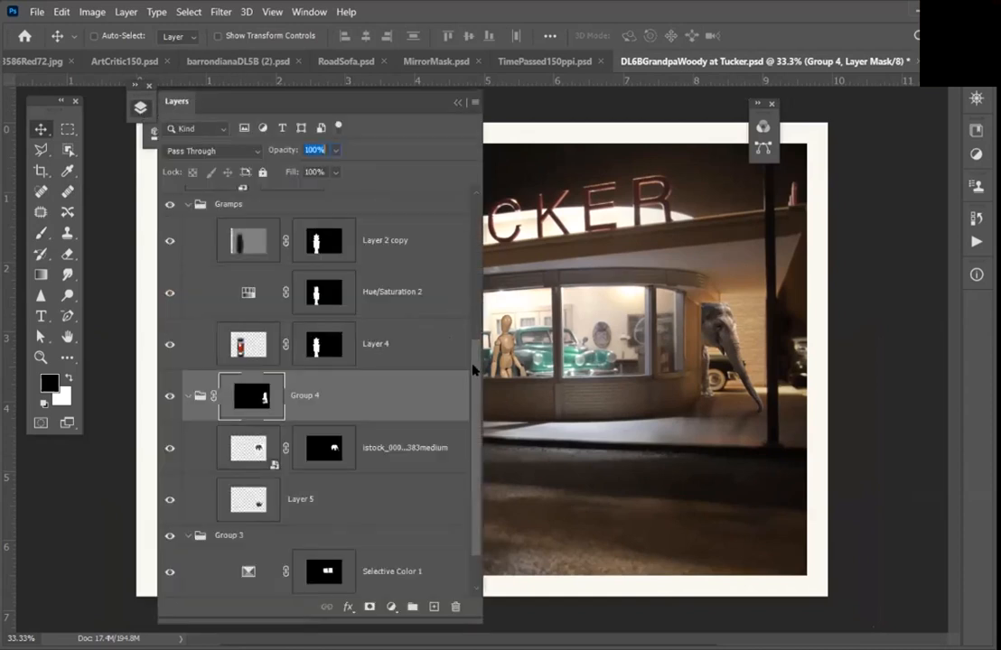
left_click_drag(473, 368, 473, 213)
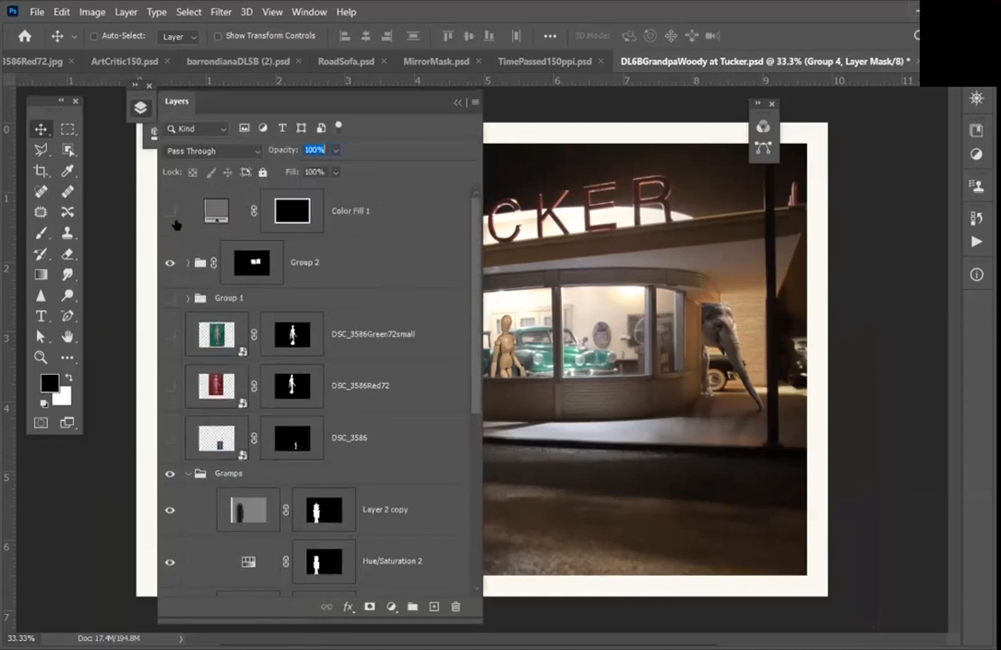
left_click(457, 102)
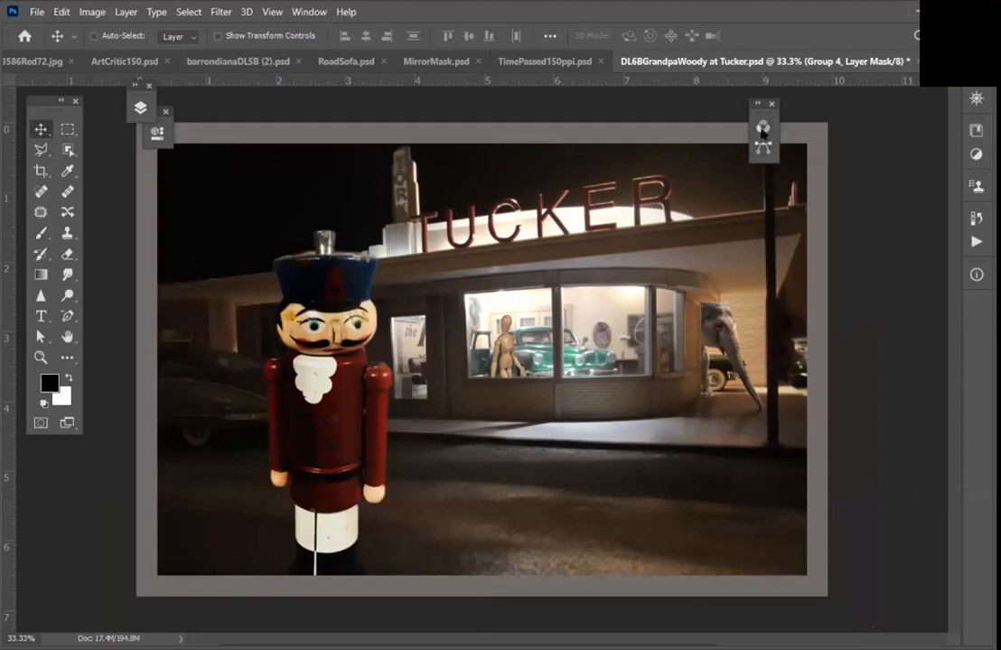
Step: Clear the Layers panel from the nutcracker, select the Gramps group, and move it slightly up and to the right
left_click(140, 107)
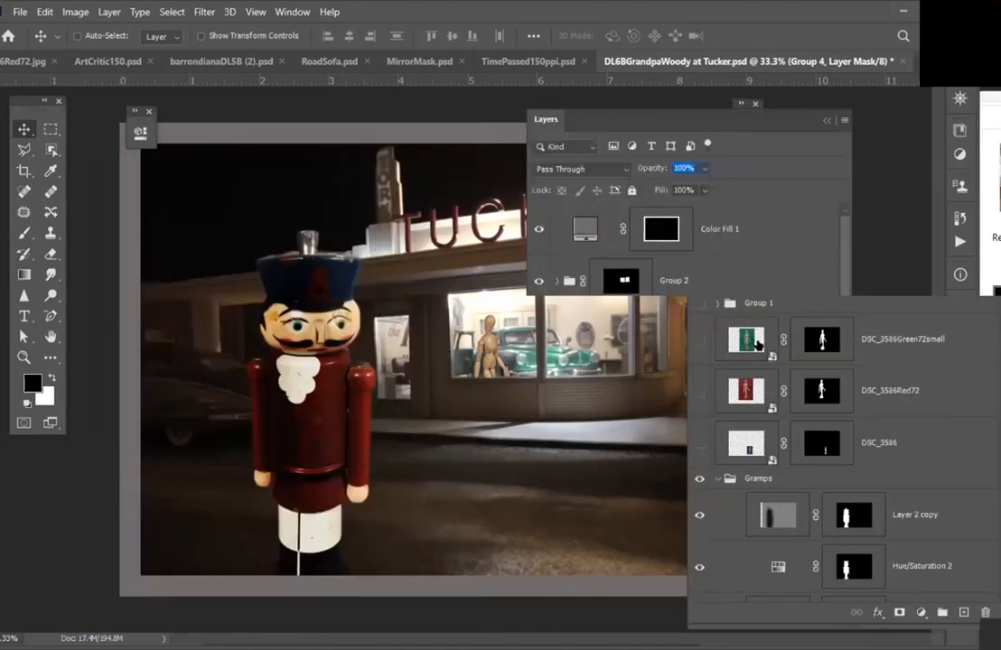
left_click_drag(542, 118, 698, 107)
scroll(808, 328, "down", 3)
scroll(809, 328, "up", 2)
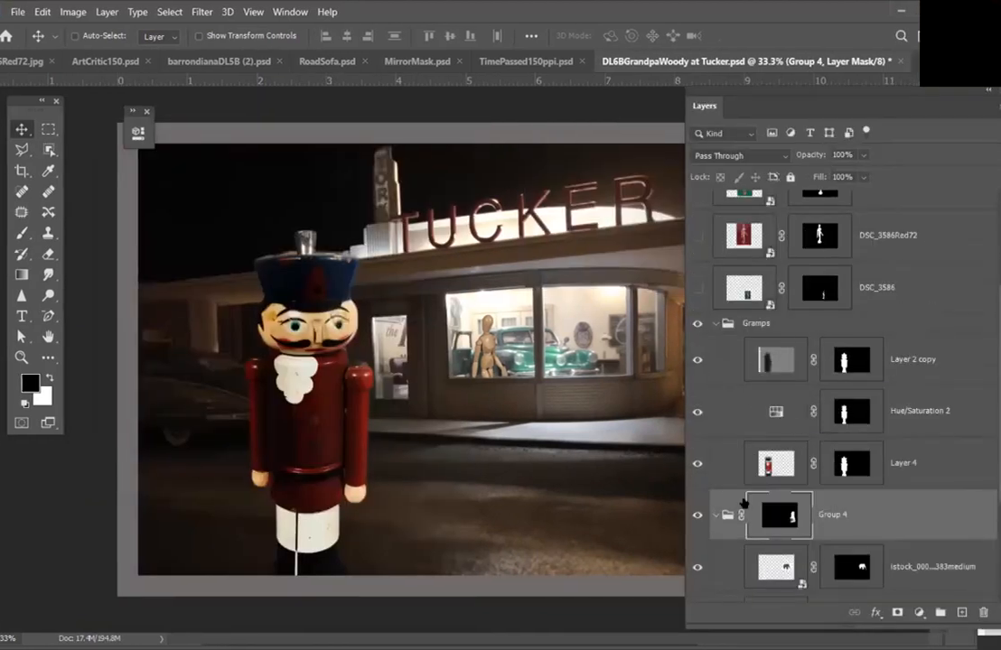
left_click(791, 327)
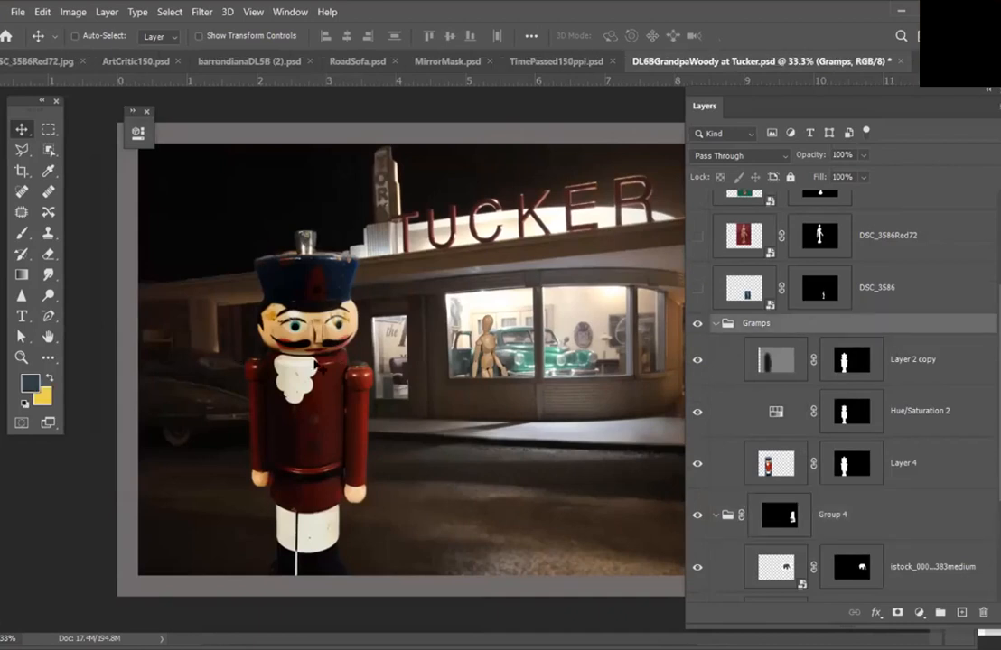
left_click_drag(326, 329, 328, 386)
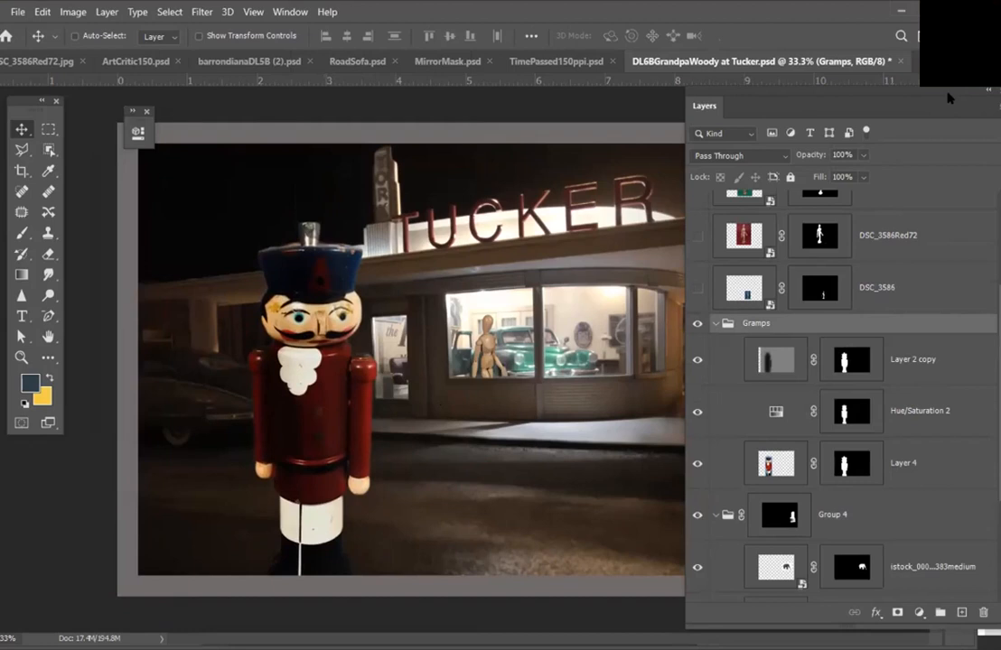
left_click(988, 88)
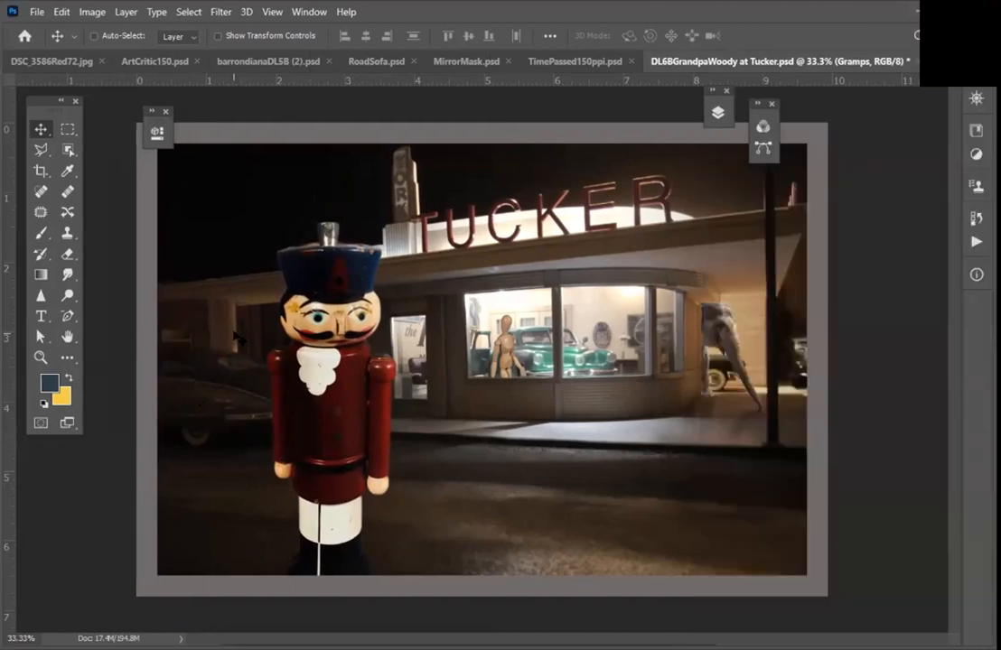